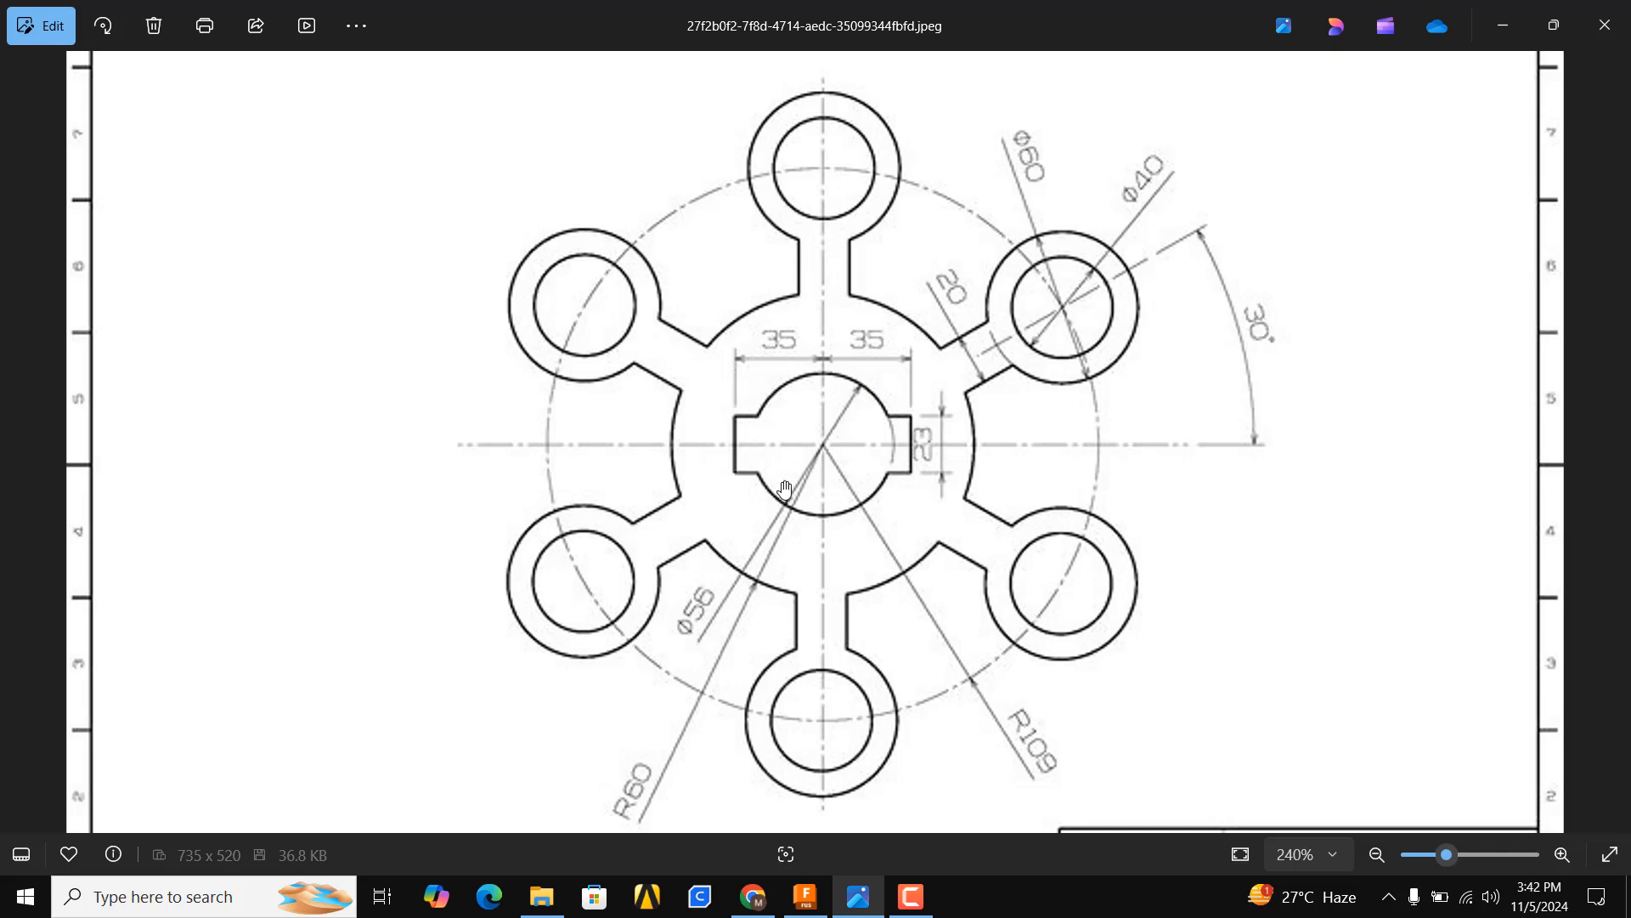
Switch to Fusion and start a new sketch on the front plane
left_click(805, 896)
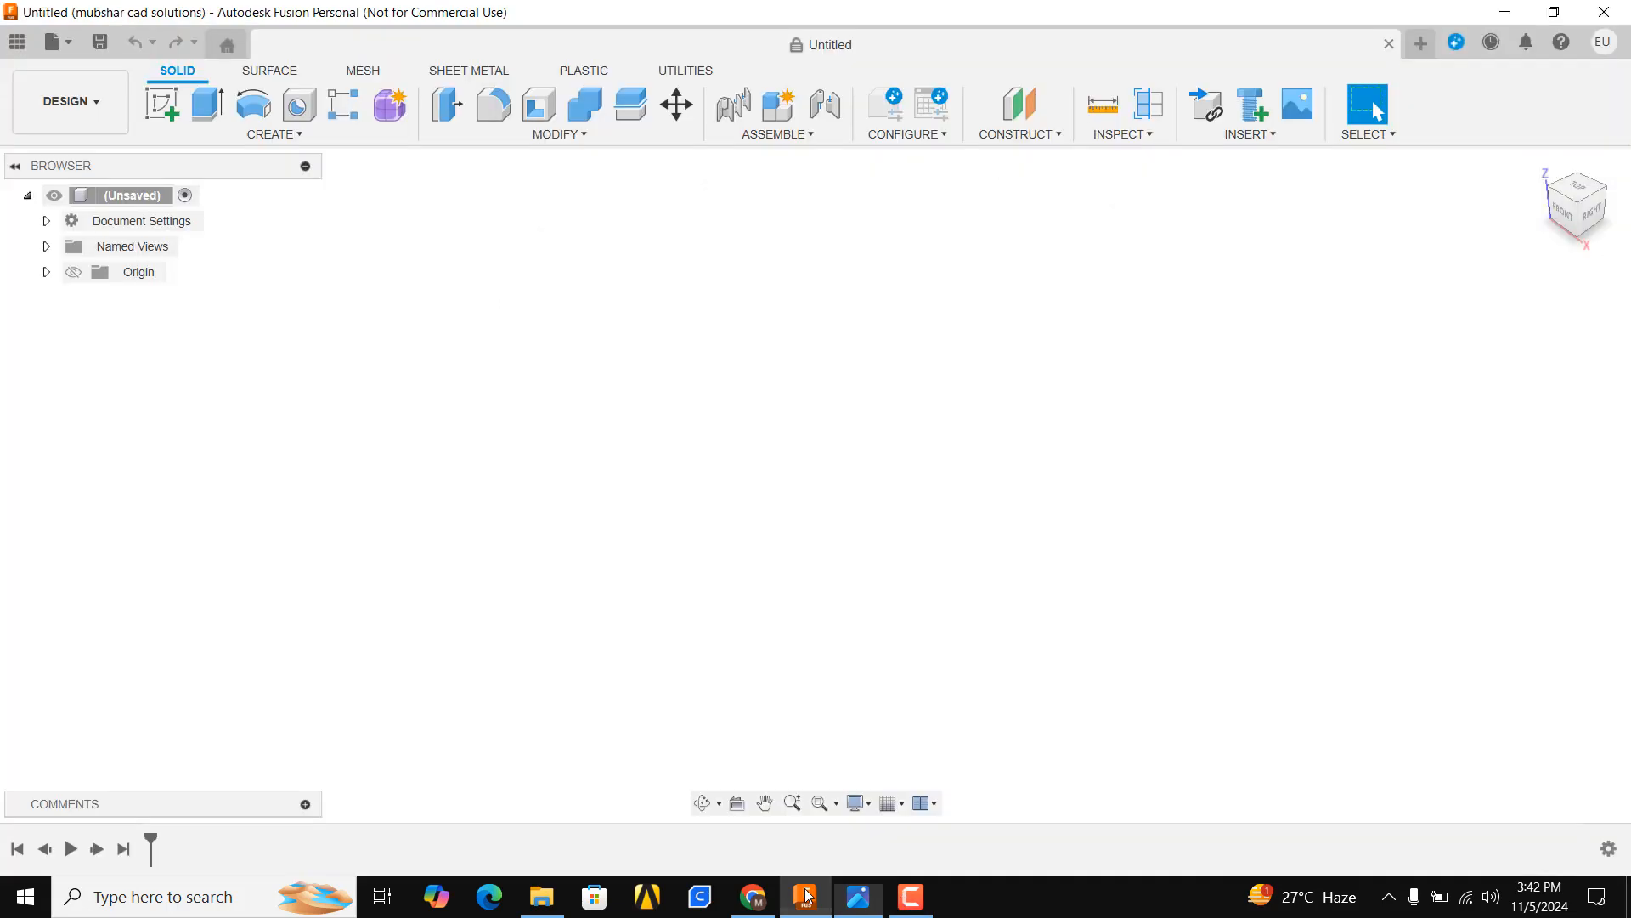
left_click(169, 111)
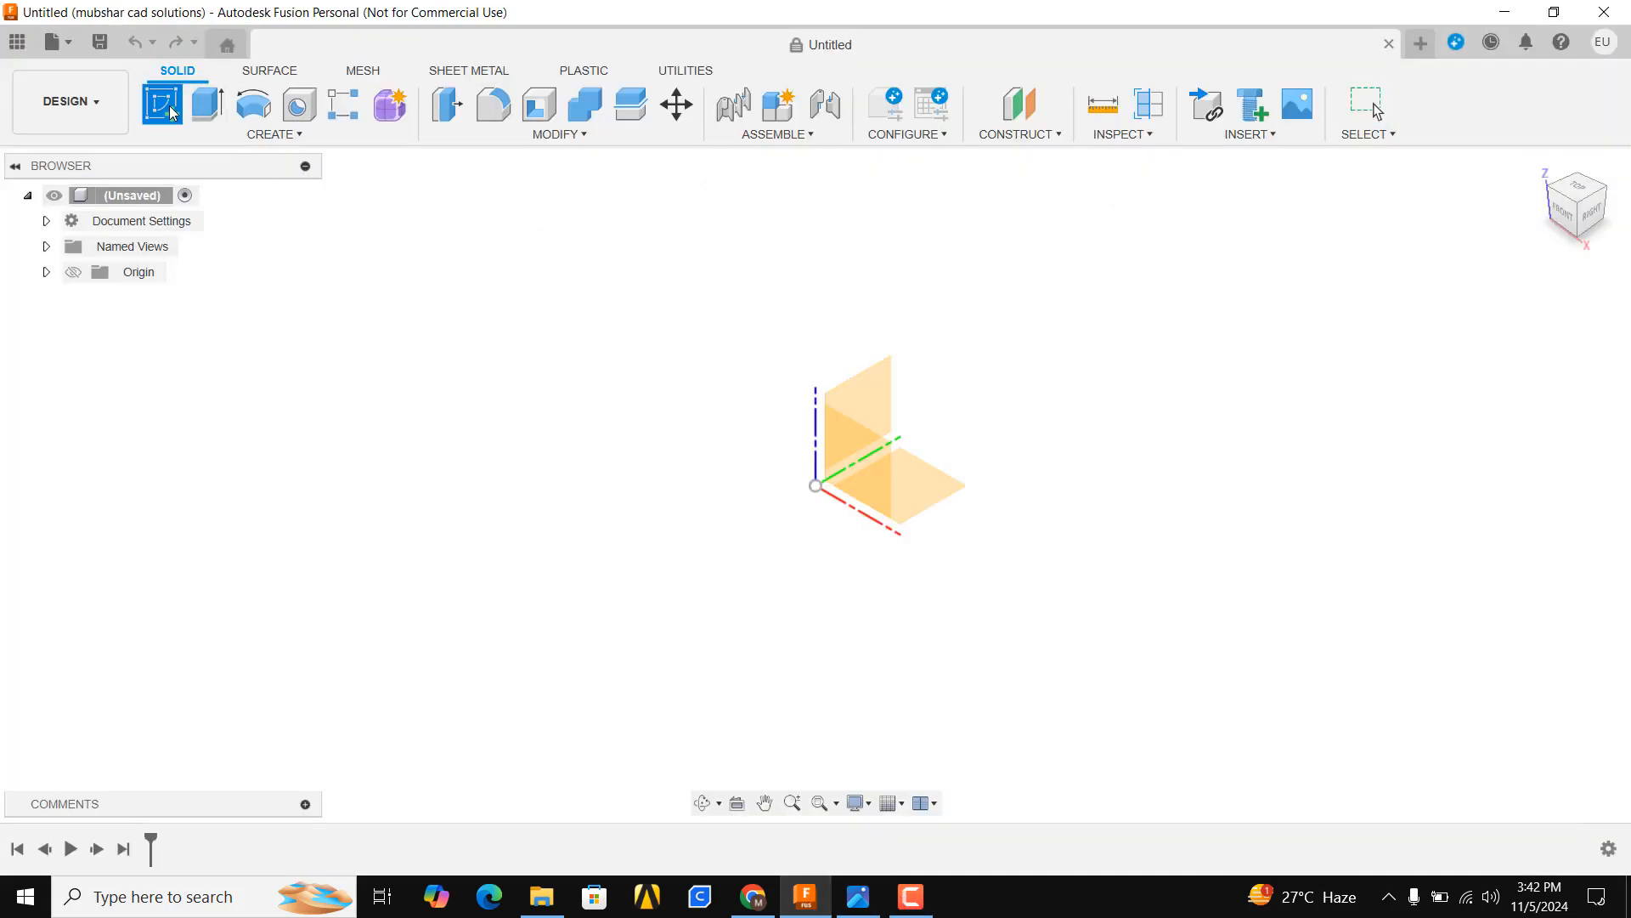
left_click(903, 513)
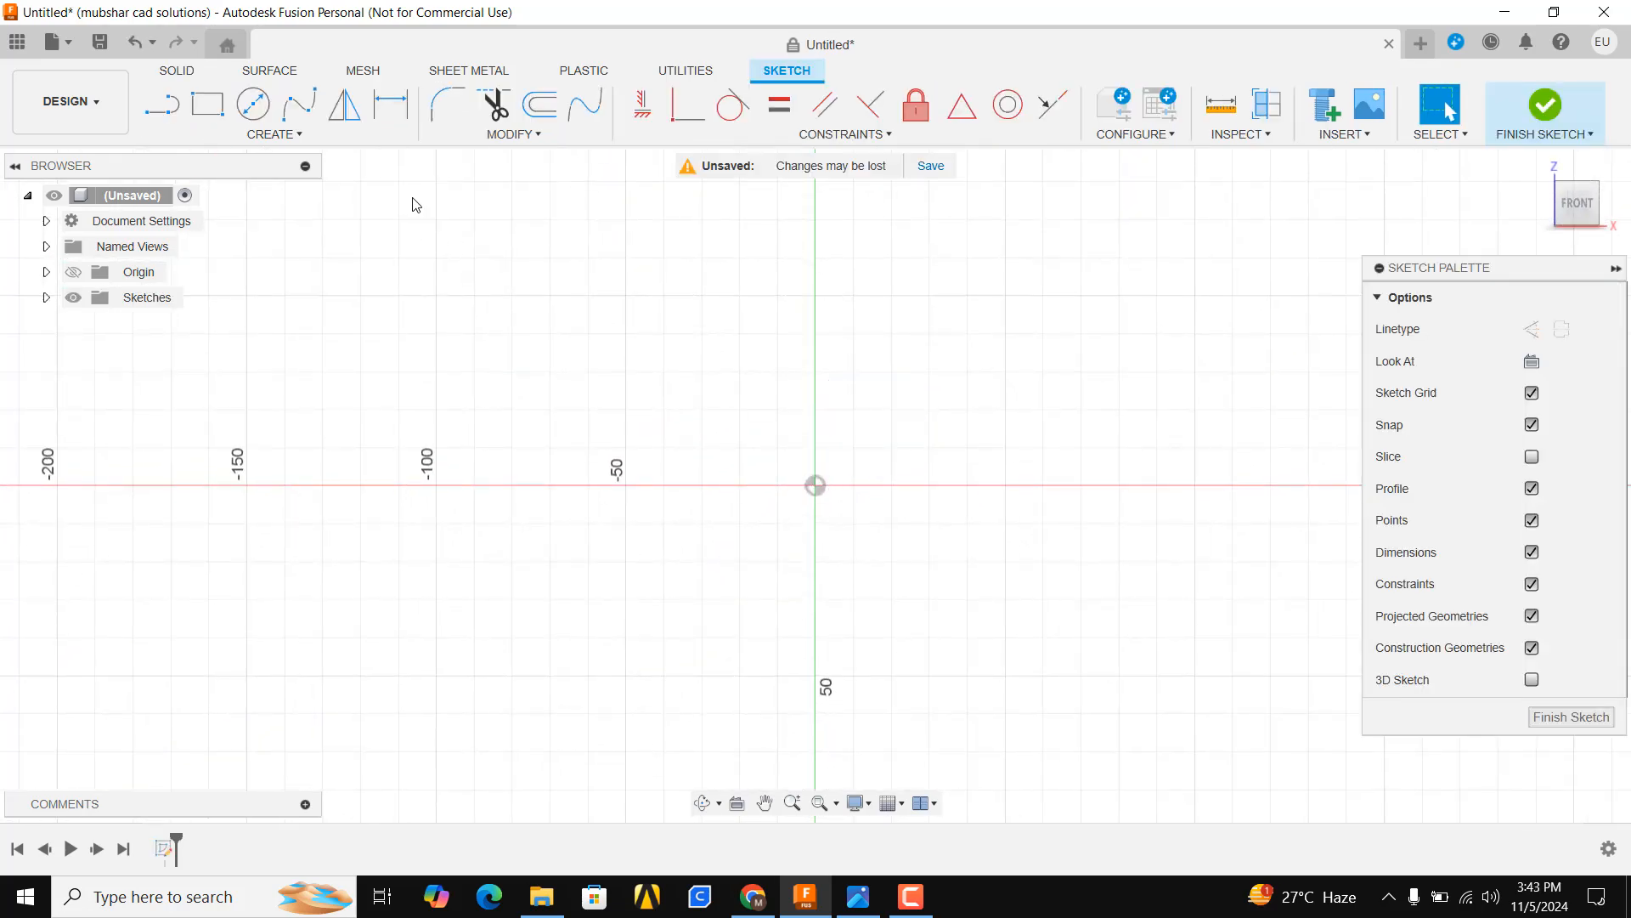
Draw a 56 mm diameter circle centred at the origin
key("c")
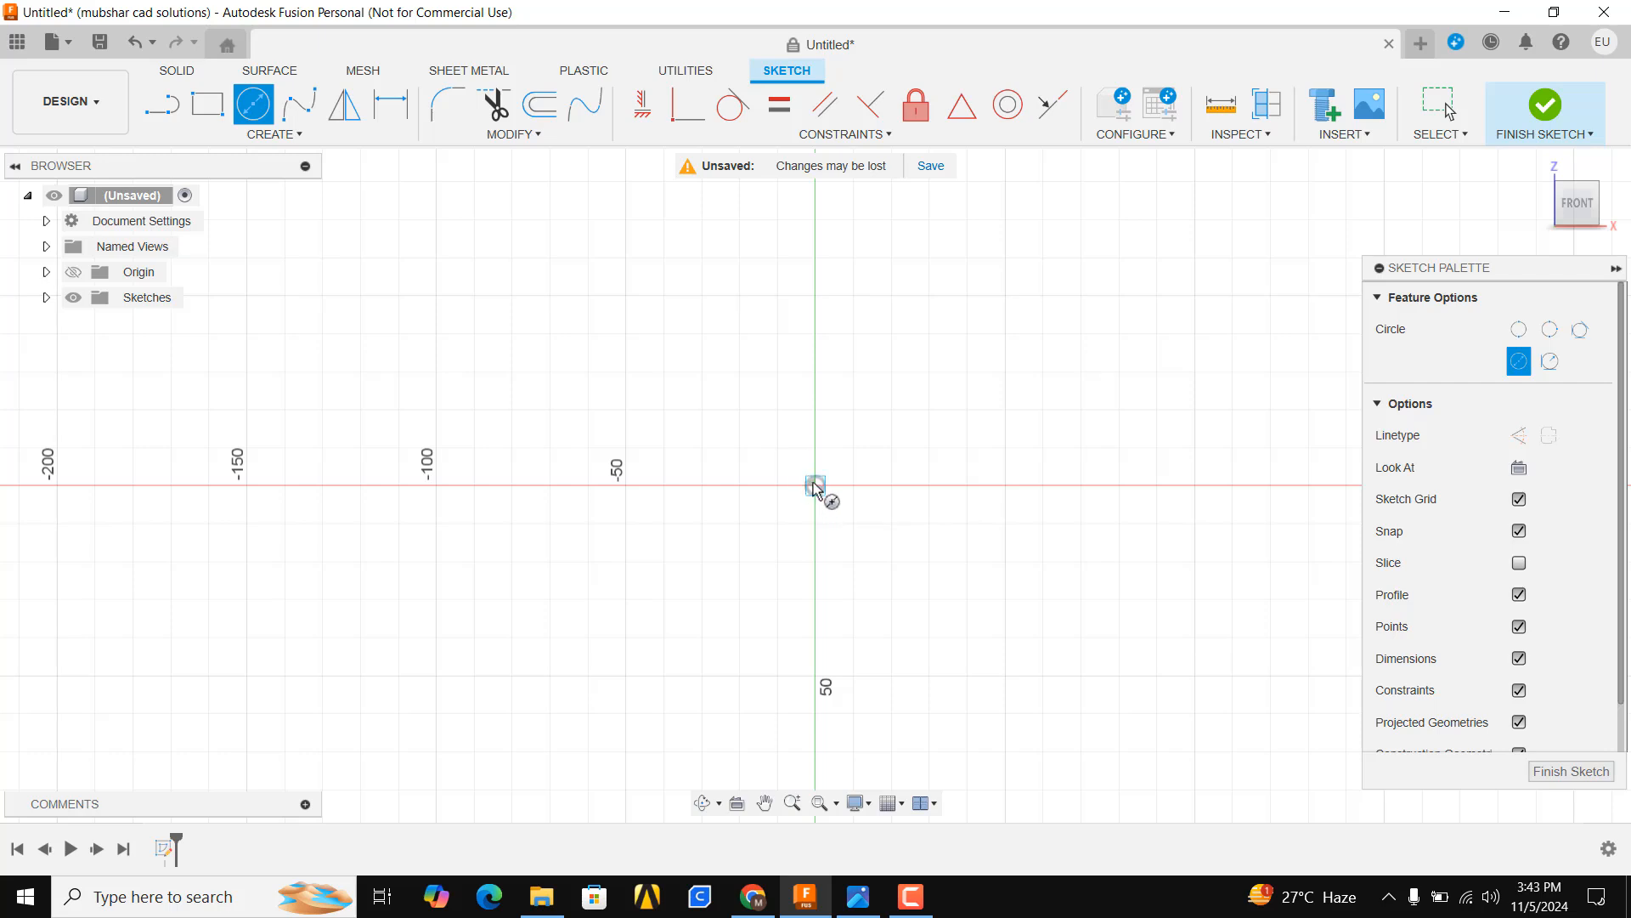
type("56")
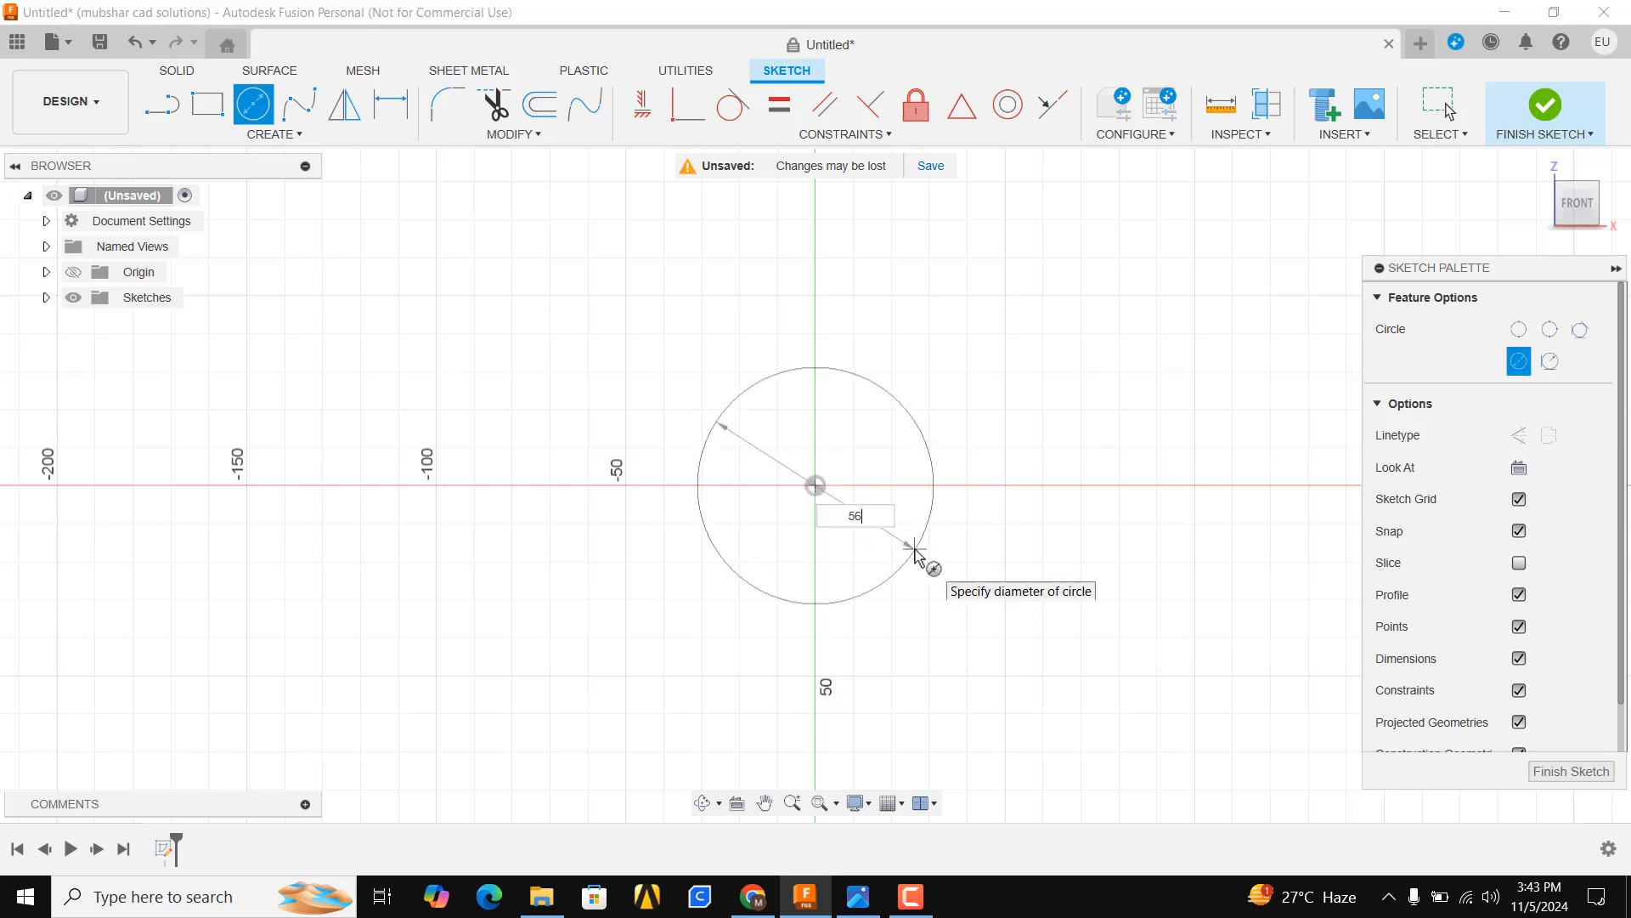
key("Return")
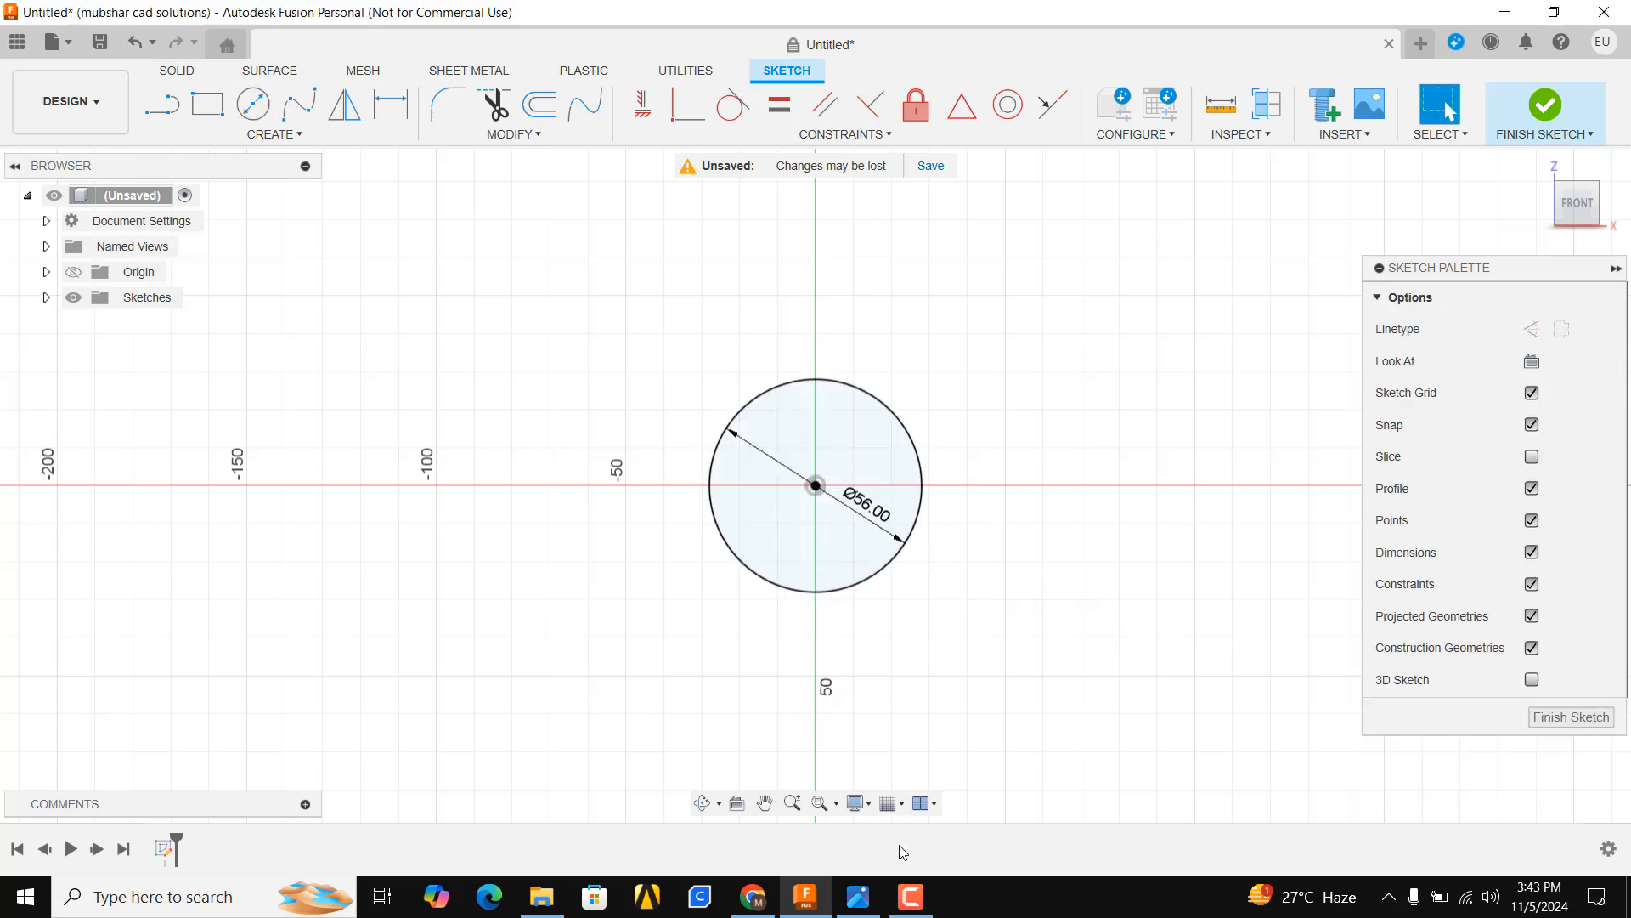
Draw a concentric 120 mm diameter circle at the origin
left_click(858, 897)
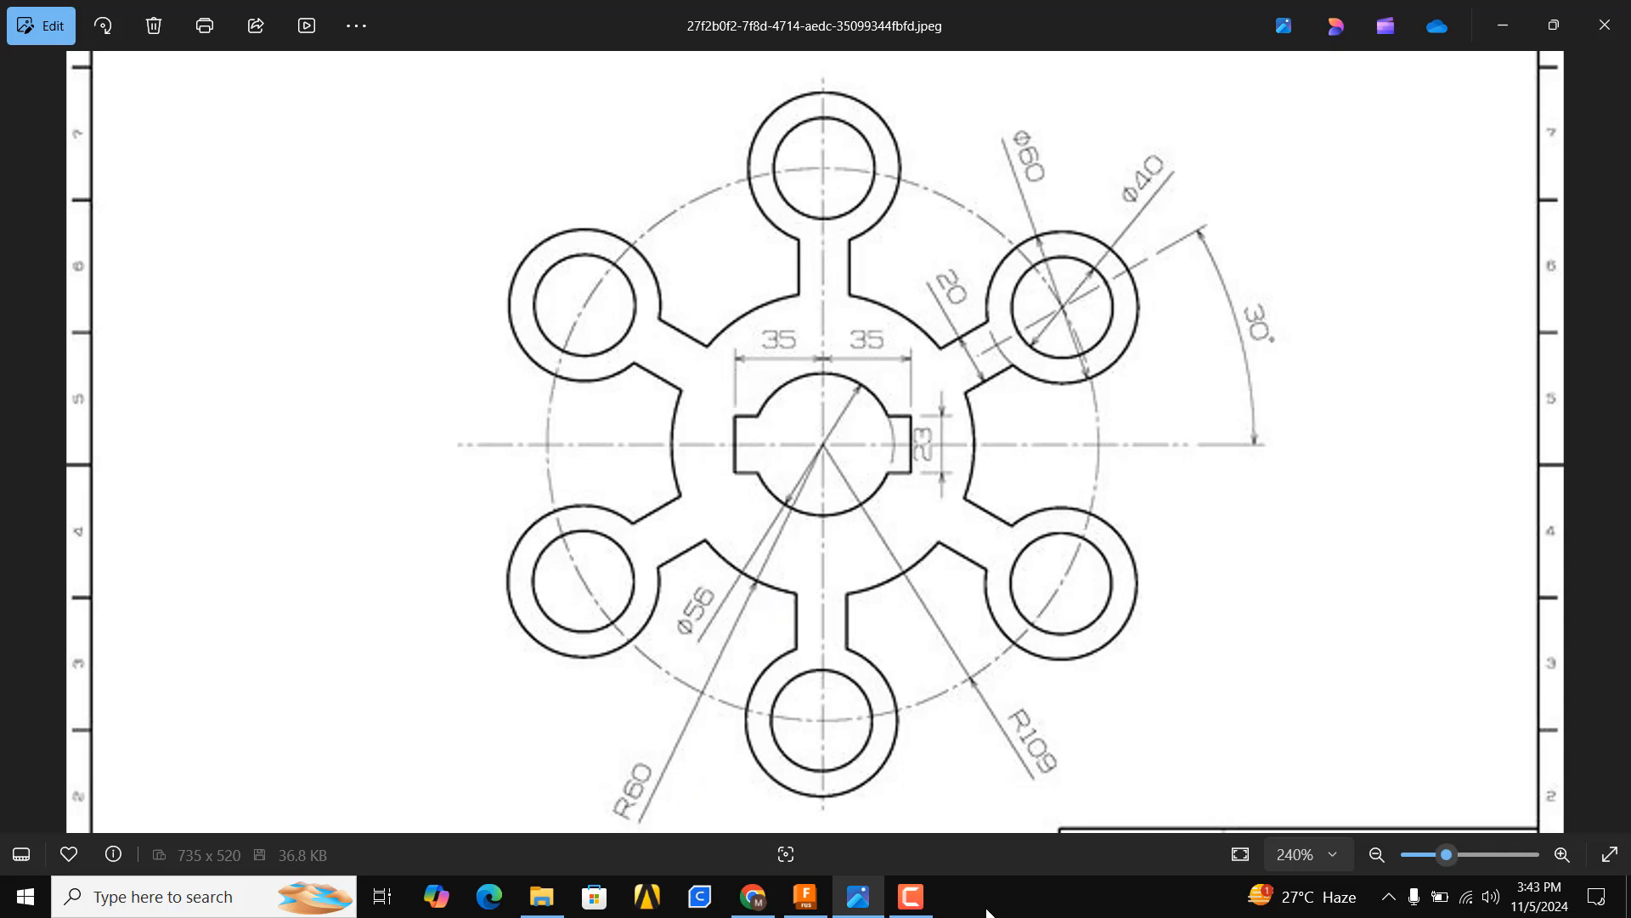
left_click(858, 896)
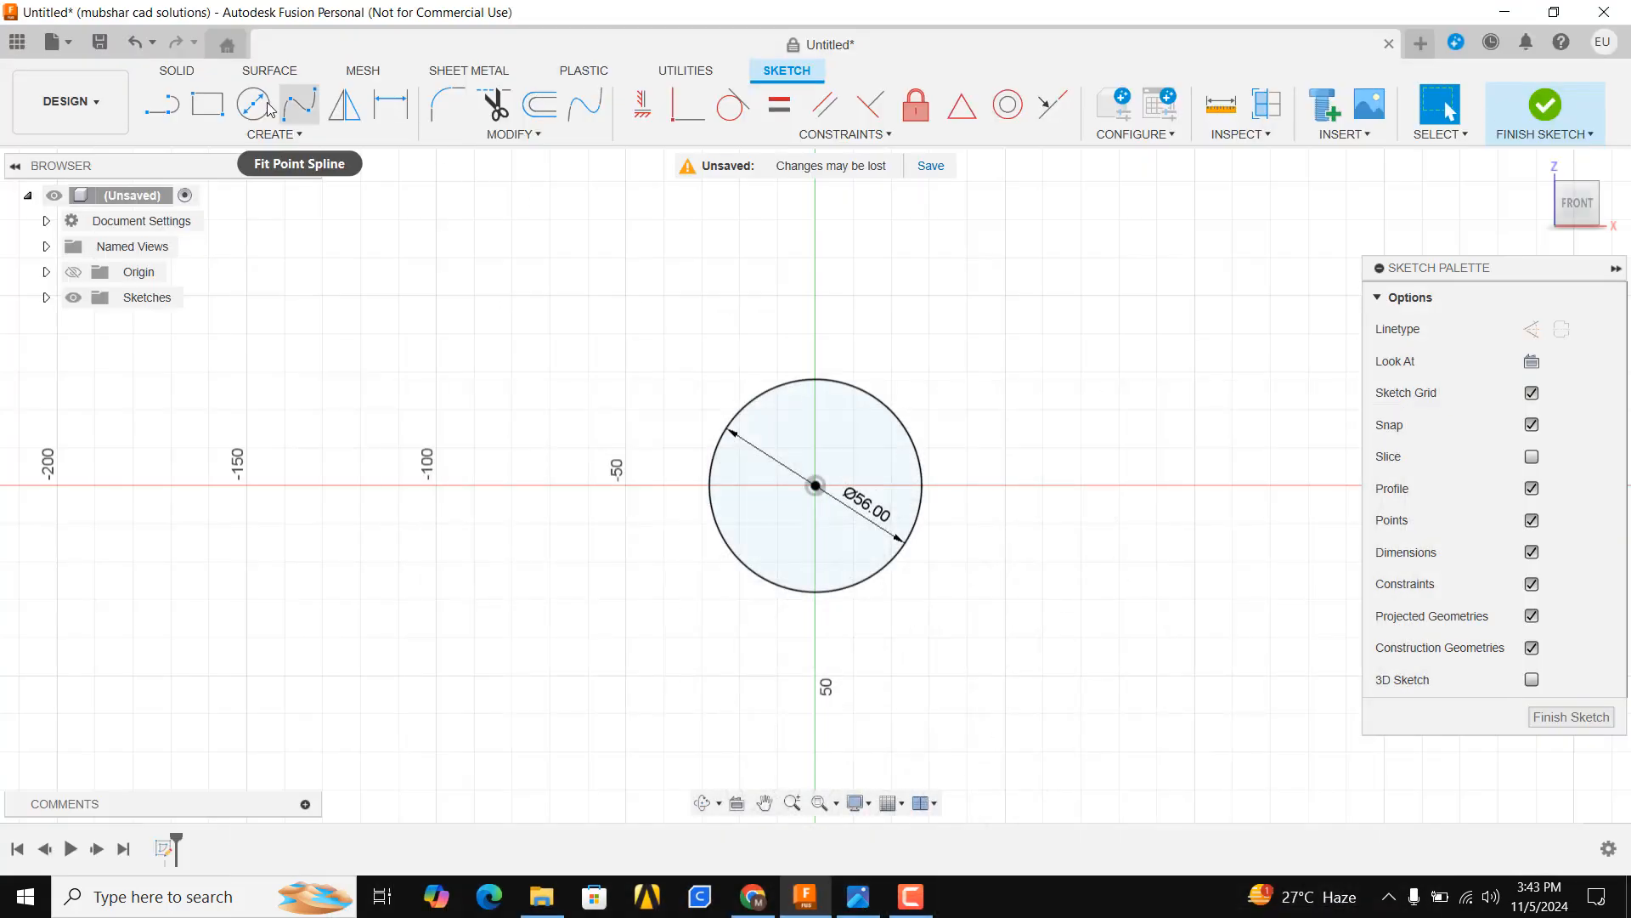
left_click(269, 108)
left_click(816, 486)
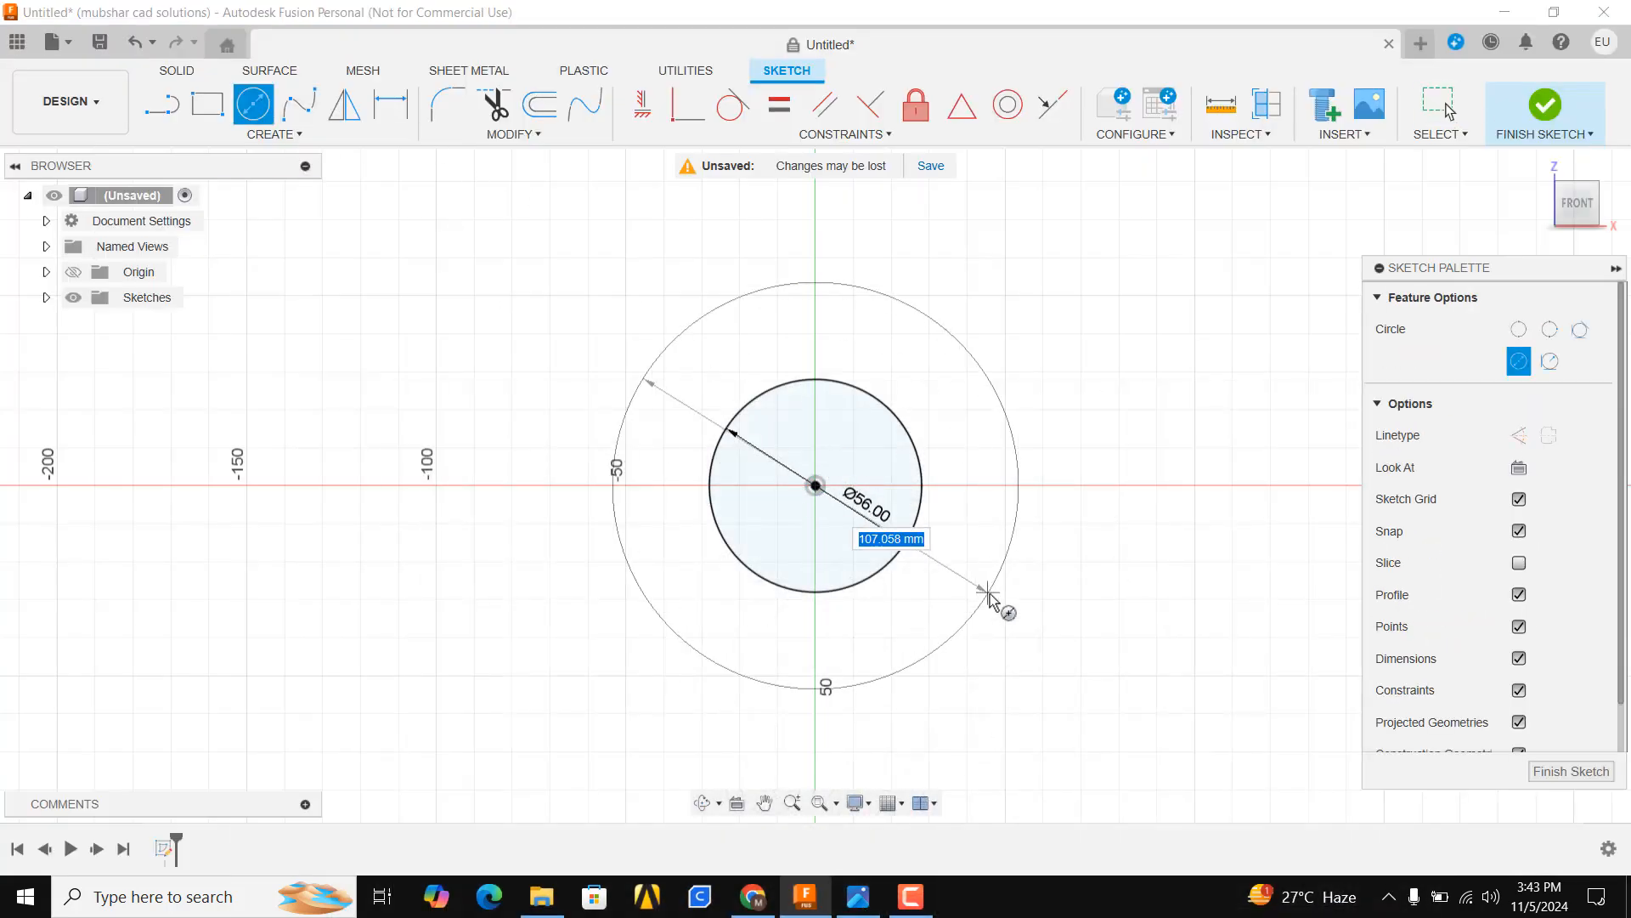
type("120")
key("Return")
key("Escape")
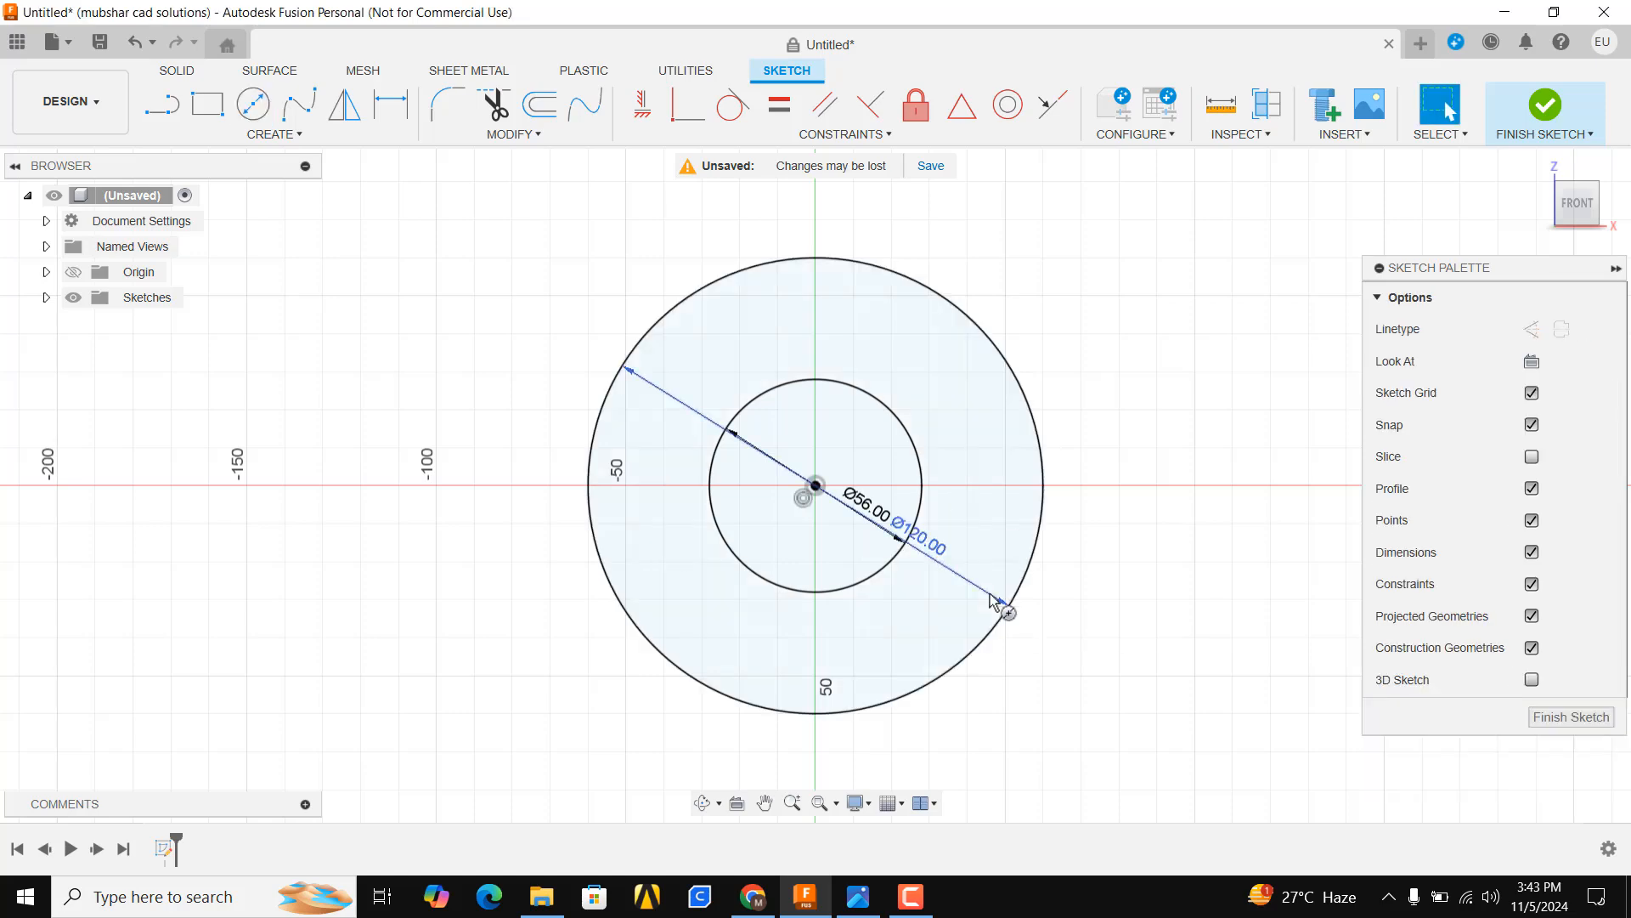
Draw a concentric 218 mm diameter circle at the origin
key("c")
left_click(816, 485)
type("2")
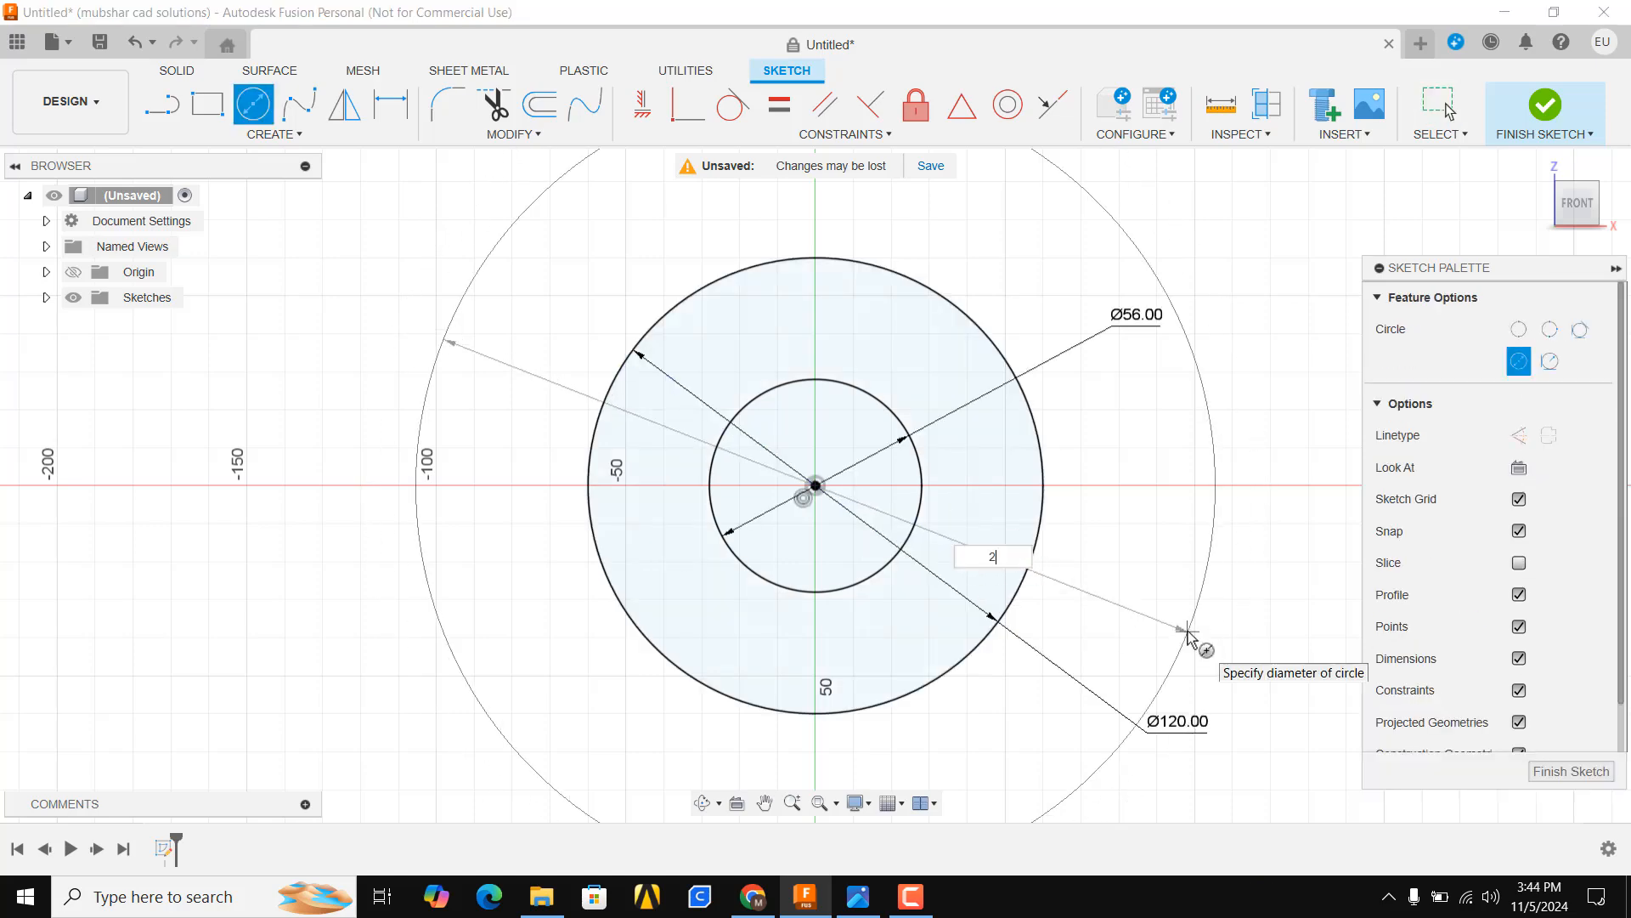
type("18")
key("Return")
key("Escape")
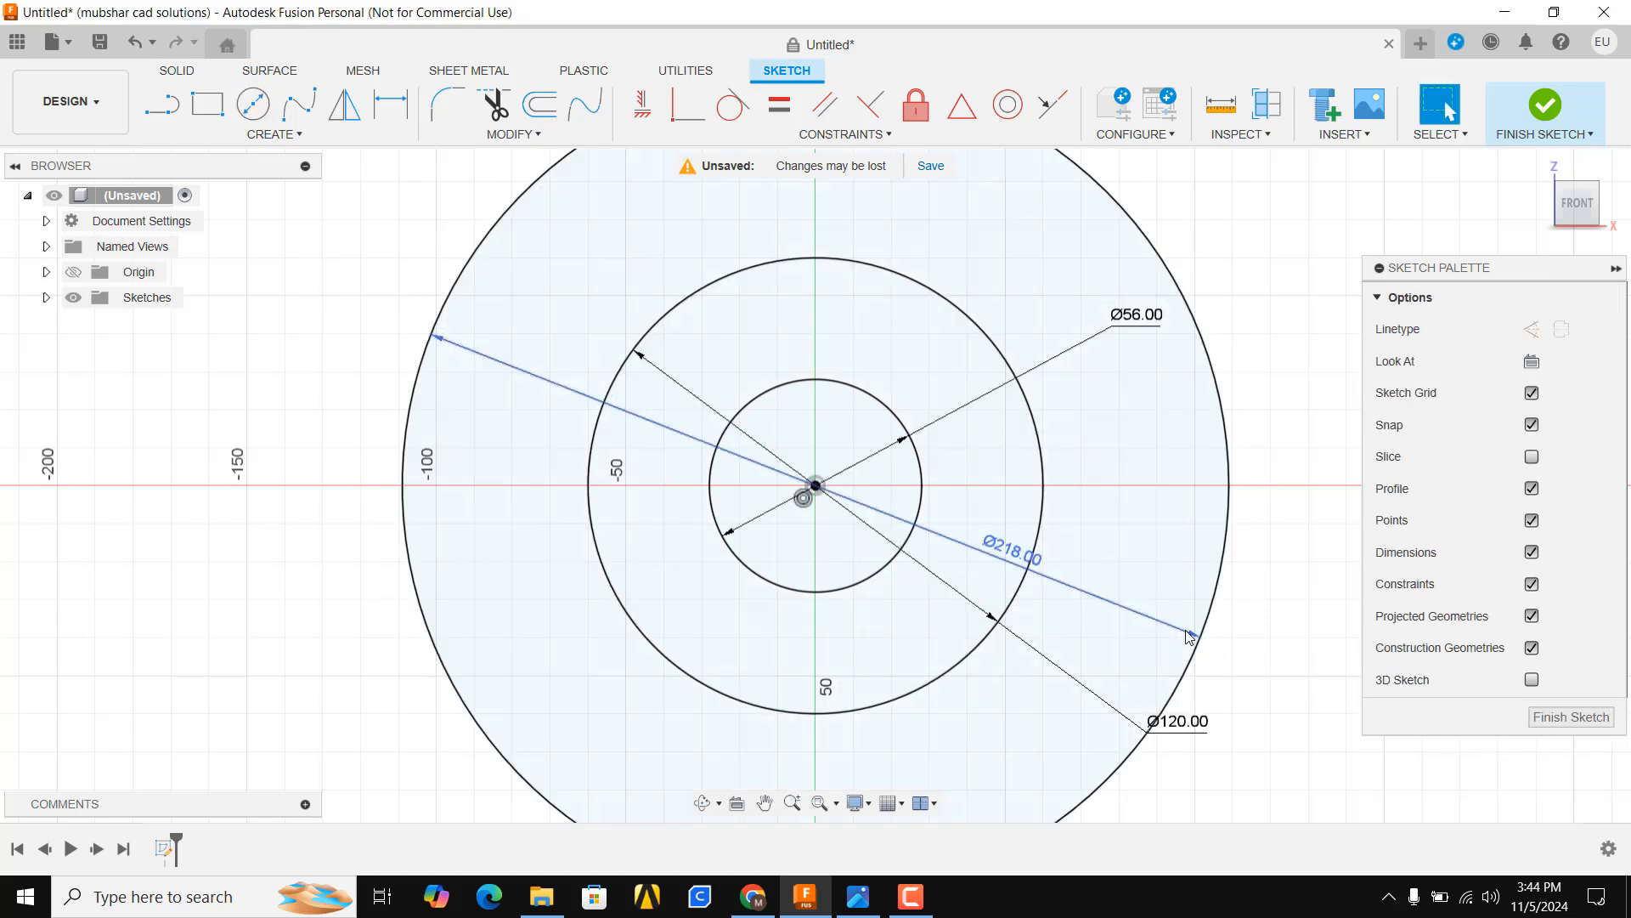
Convert the 218 mm circle to construction geometry
left_click(1188, 634)
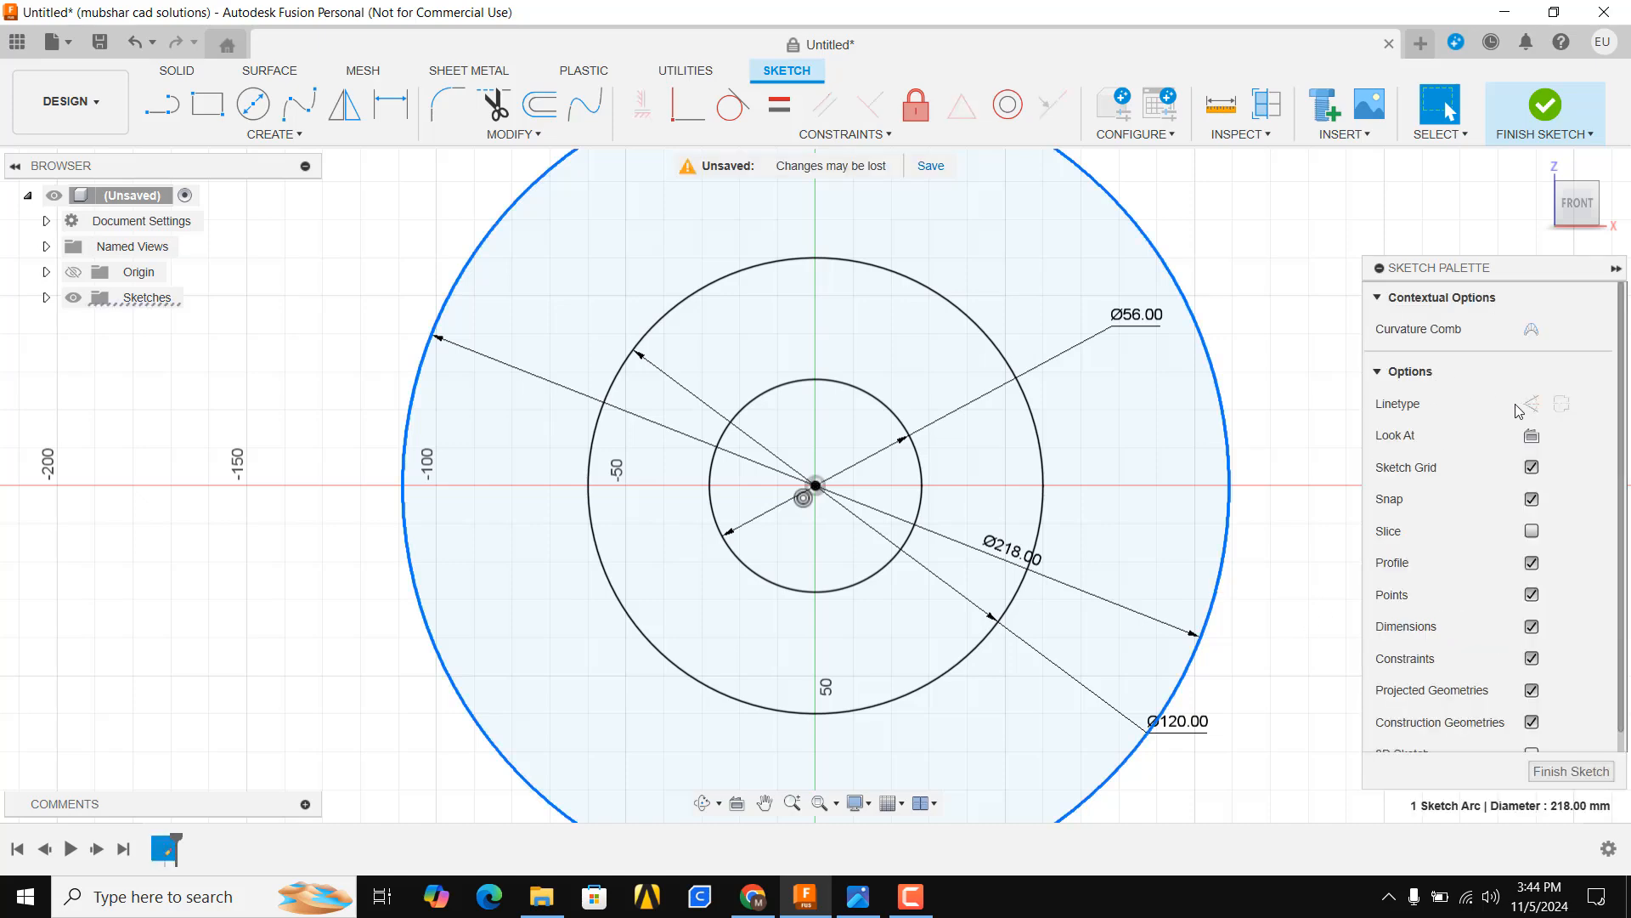
left_click(1531, 403)
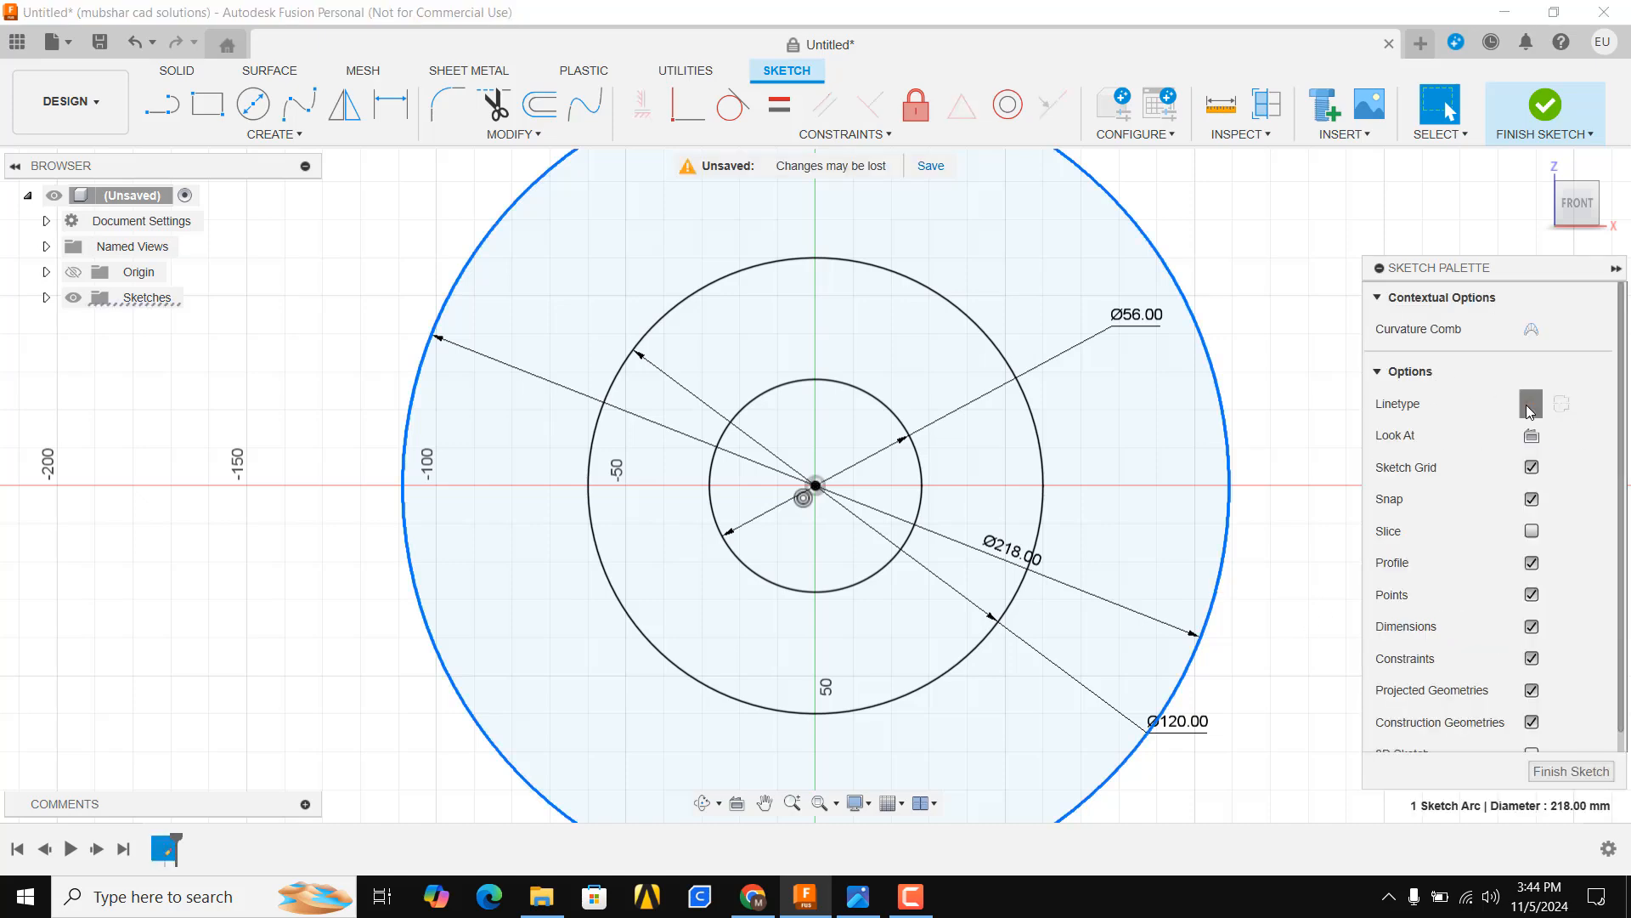
left_click(1035, 564)
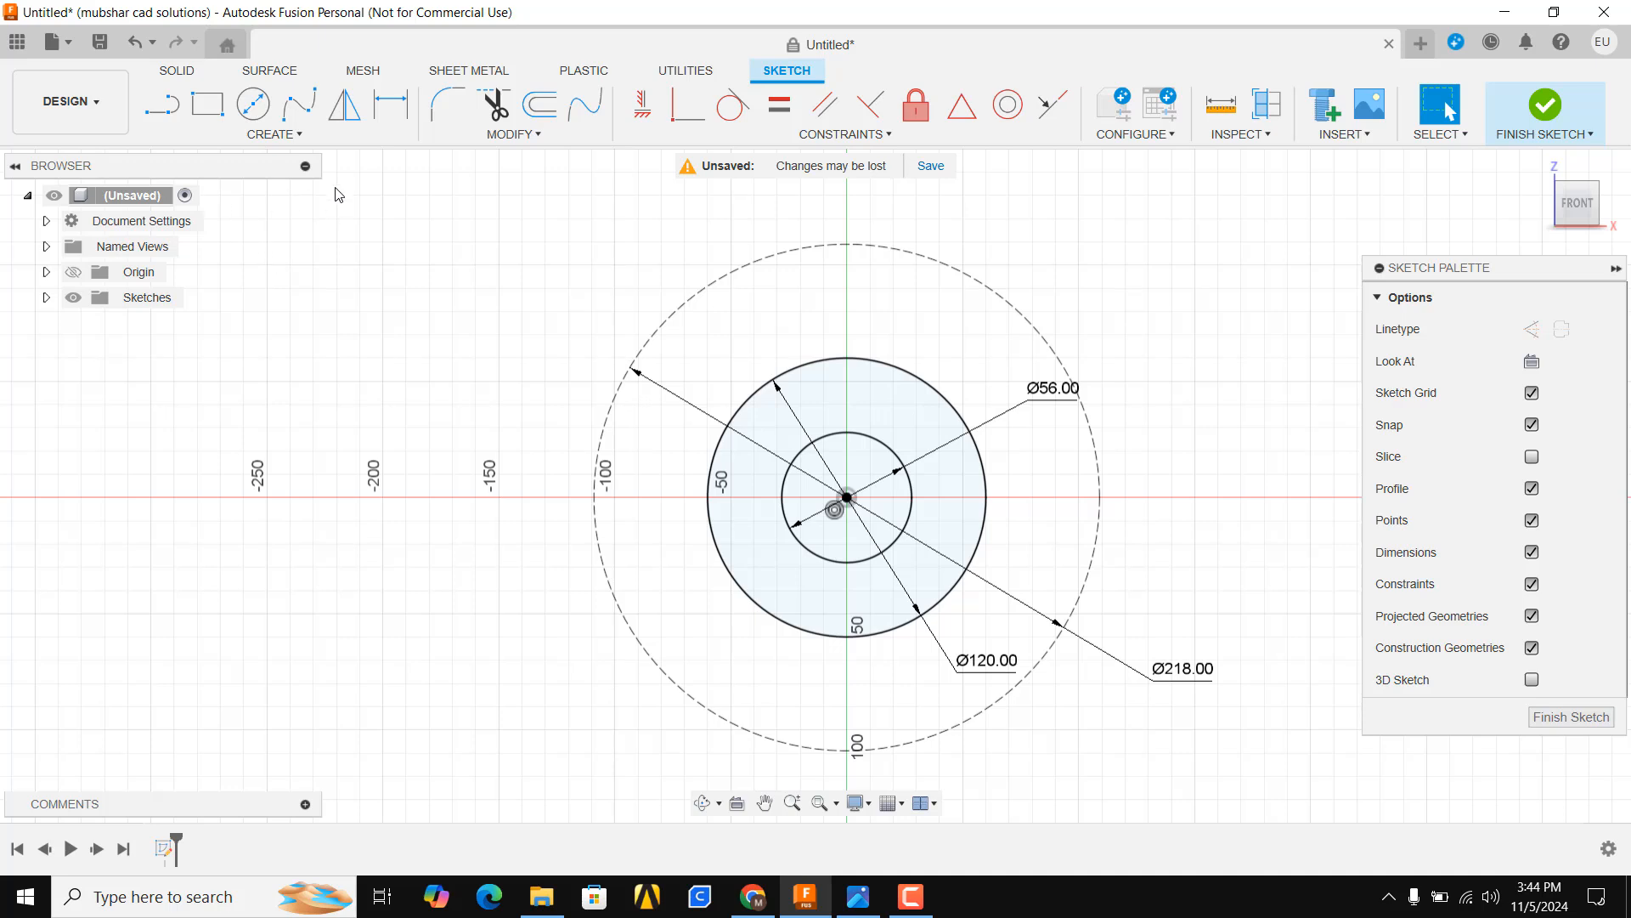
Draw a horizontal line about 340 mm long through the origin and make it construction geometry
left_click(161, 104)
left_click(406, 496)
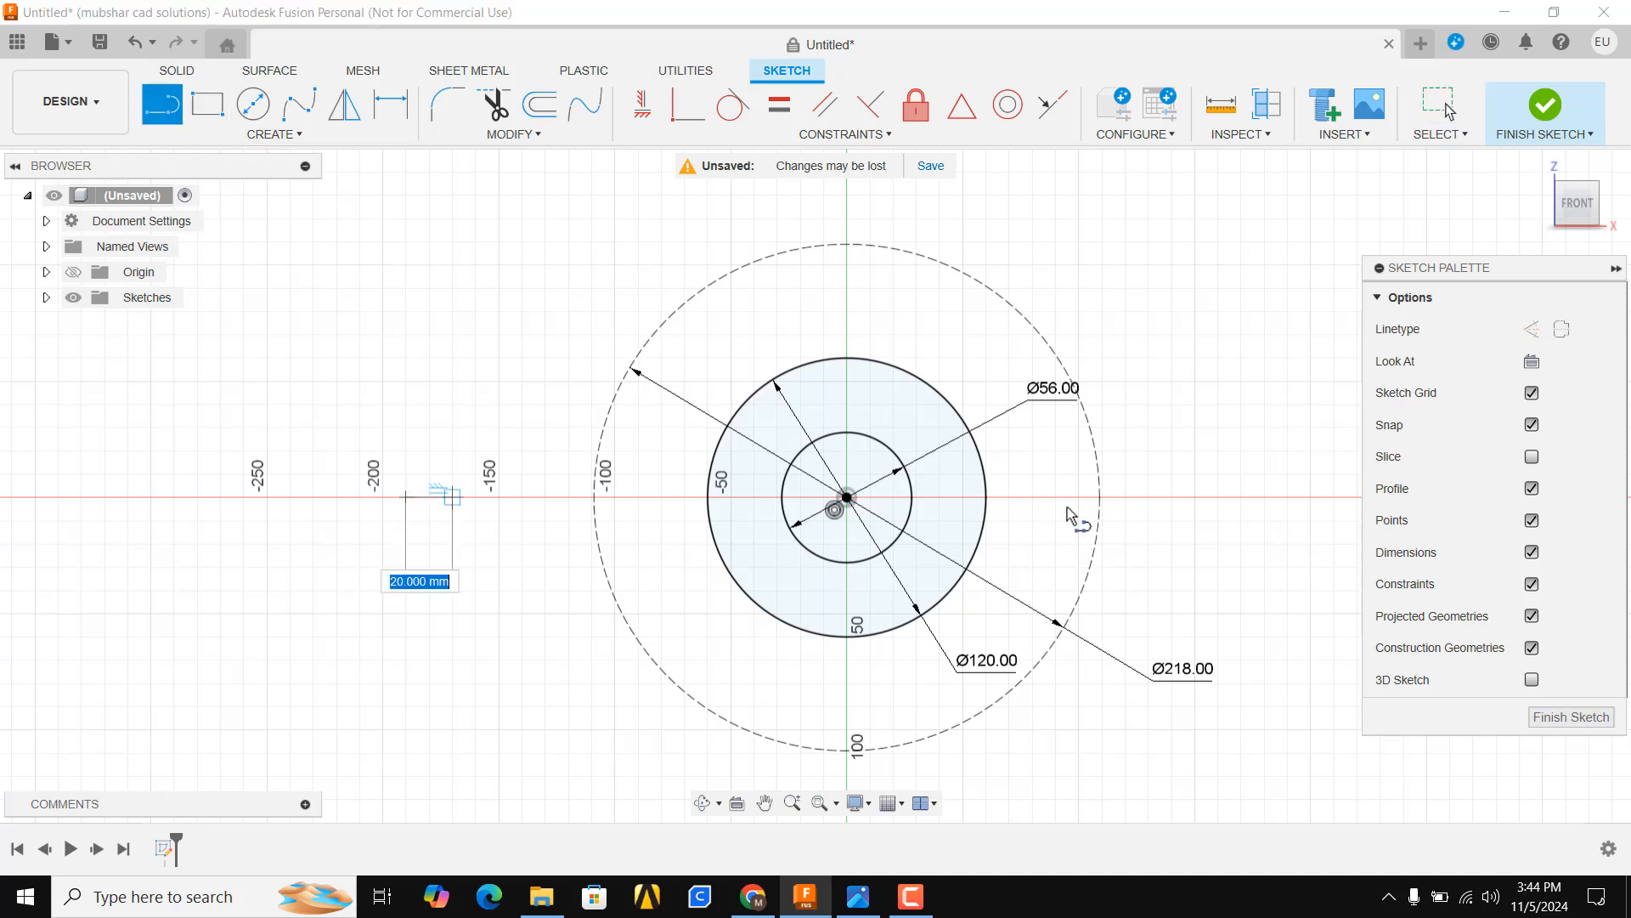
left_click(1195, 497)
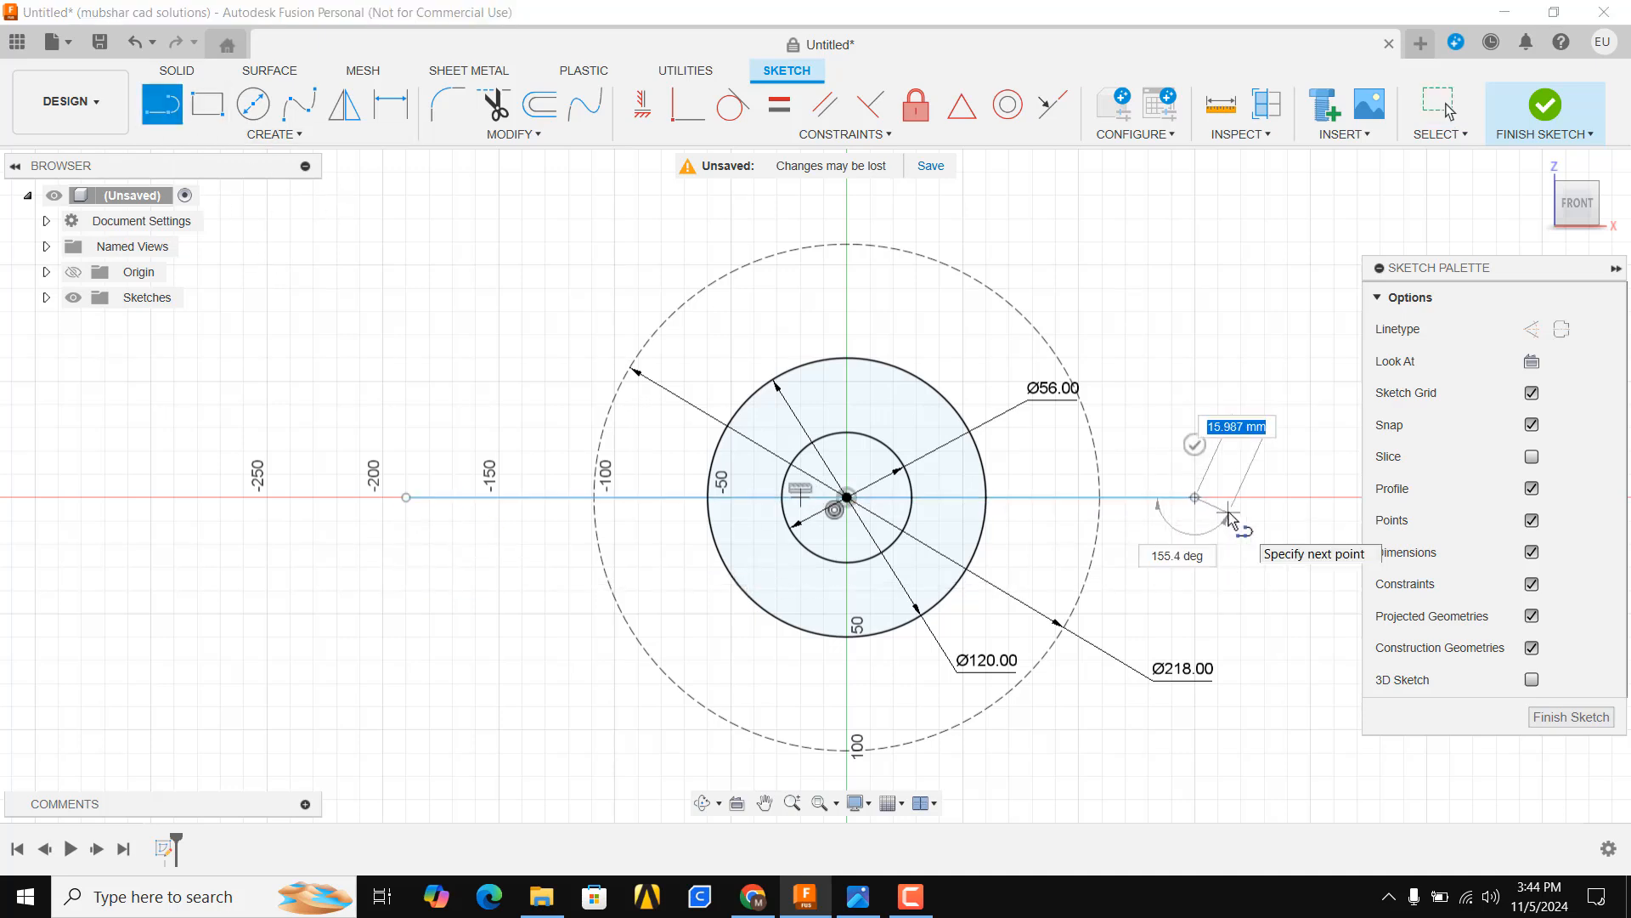
key("Escape")
left_click(1181, 498)
left_click(1532, 328)
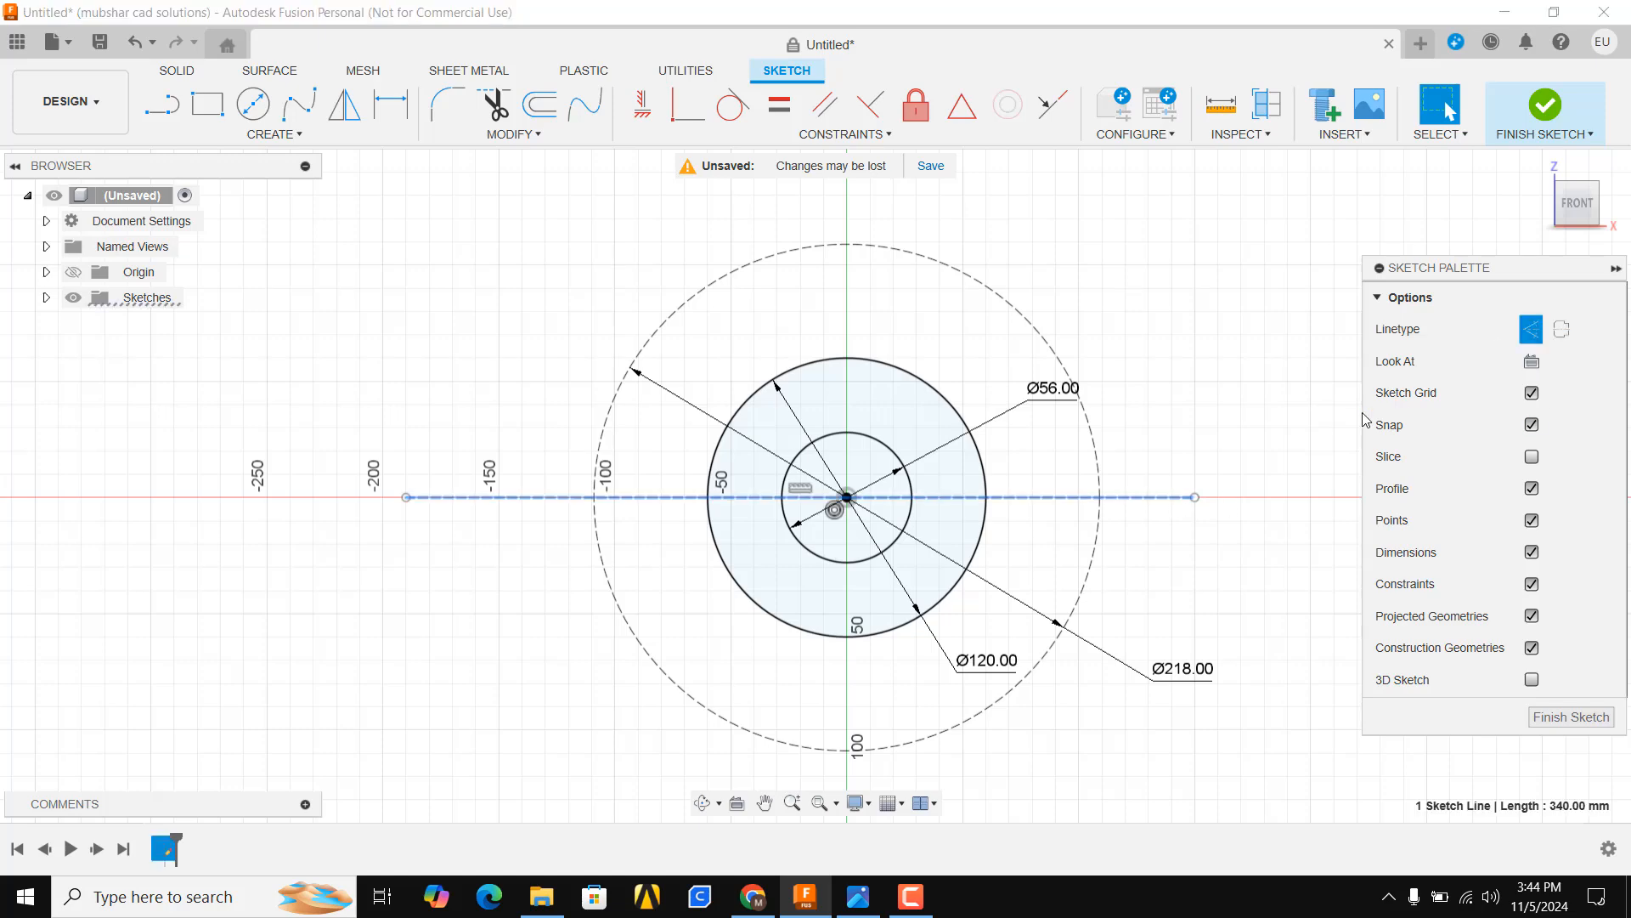
Draw a three-segment keyway outline about 12 mm tall straddling the right edge of the 56 mm circle
scroll(740, 400, "down", 2)
left_click(1040, 495)
scroll(802, 501, "up", 2)
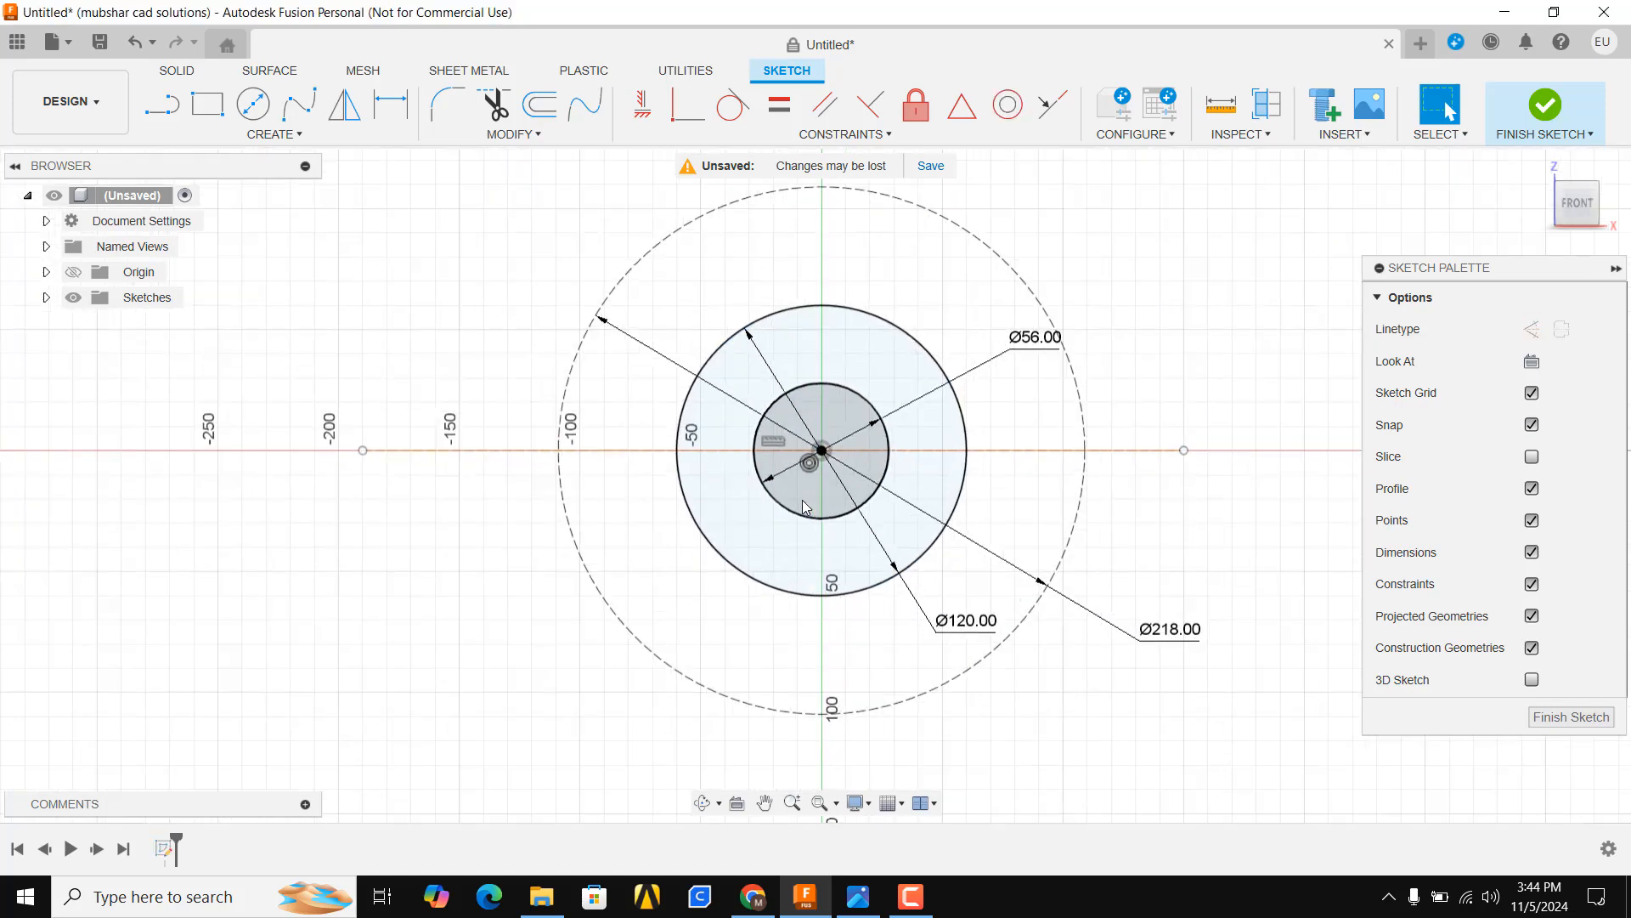
scroll(913, 454, "up", 2)
scroll(910, 425, "up", 2)
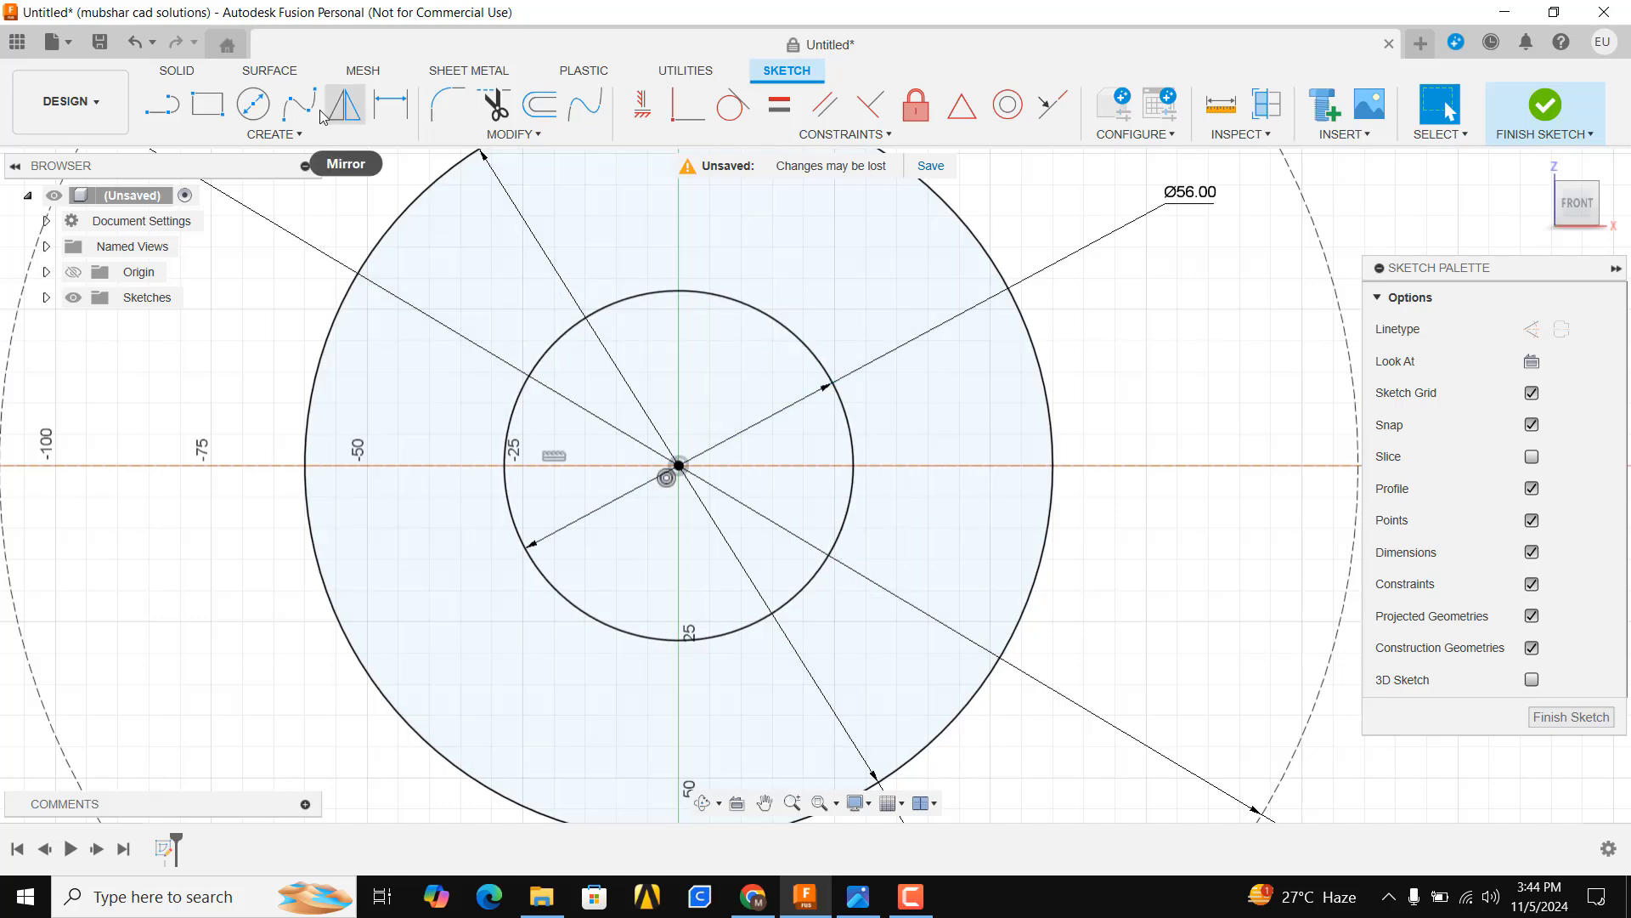
left_click(162, 105)
scroll(849, 451, "up", 2)
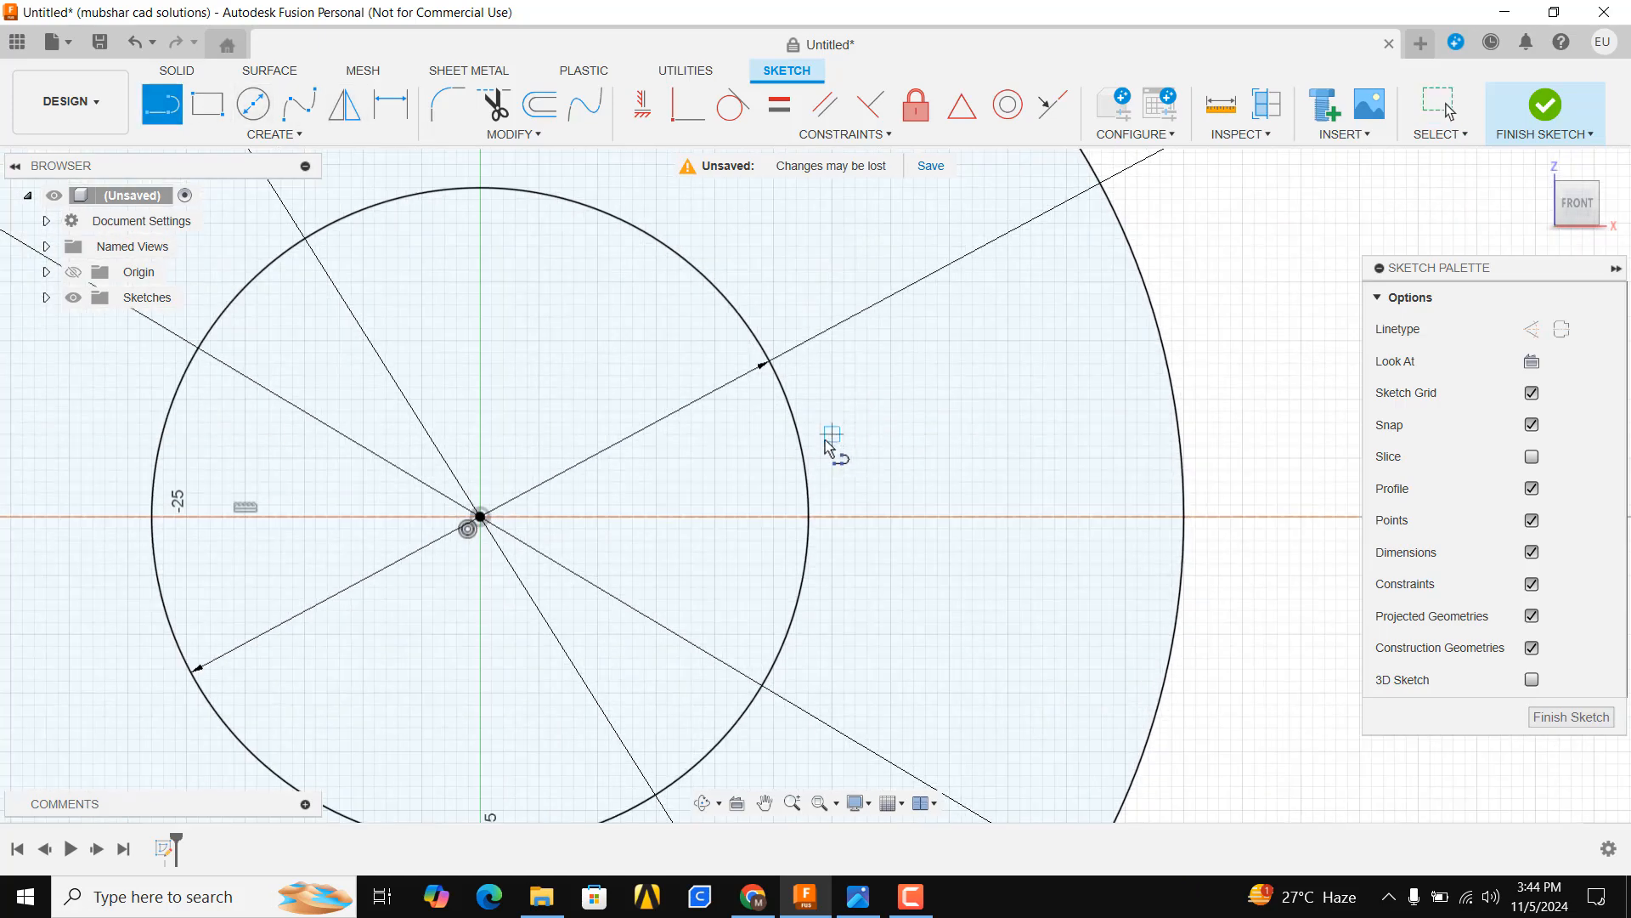
left_click(820, 446)
left_click(891, 446)
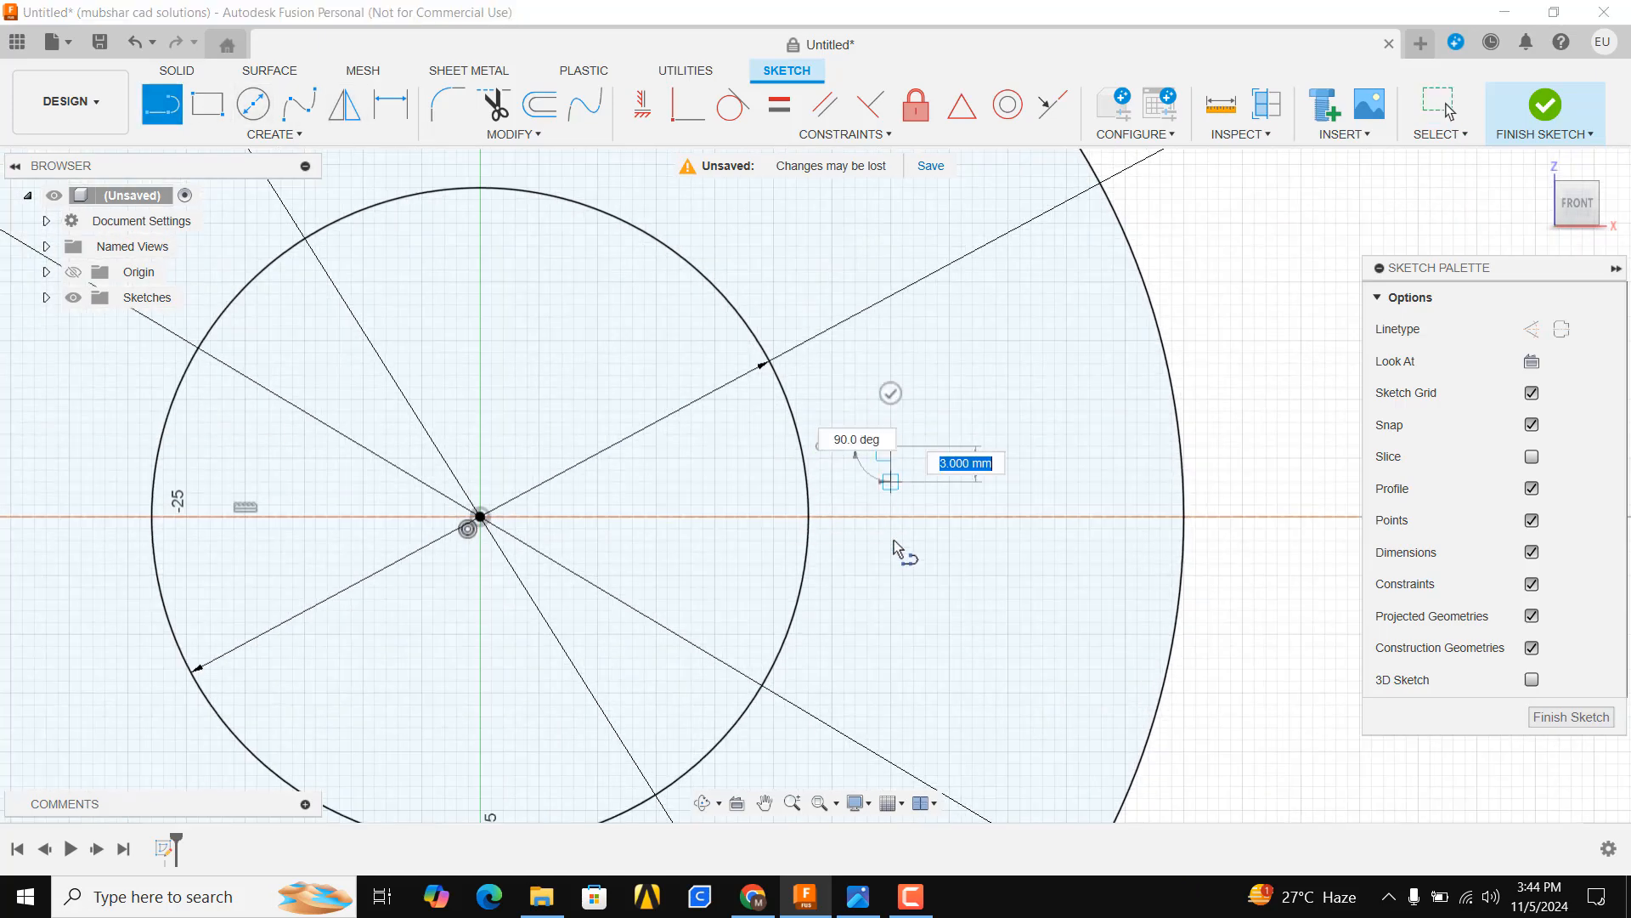
left_click(891, 589)
left_click(820, 589)
key("Escape")
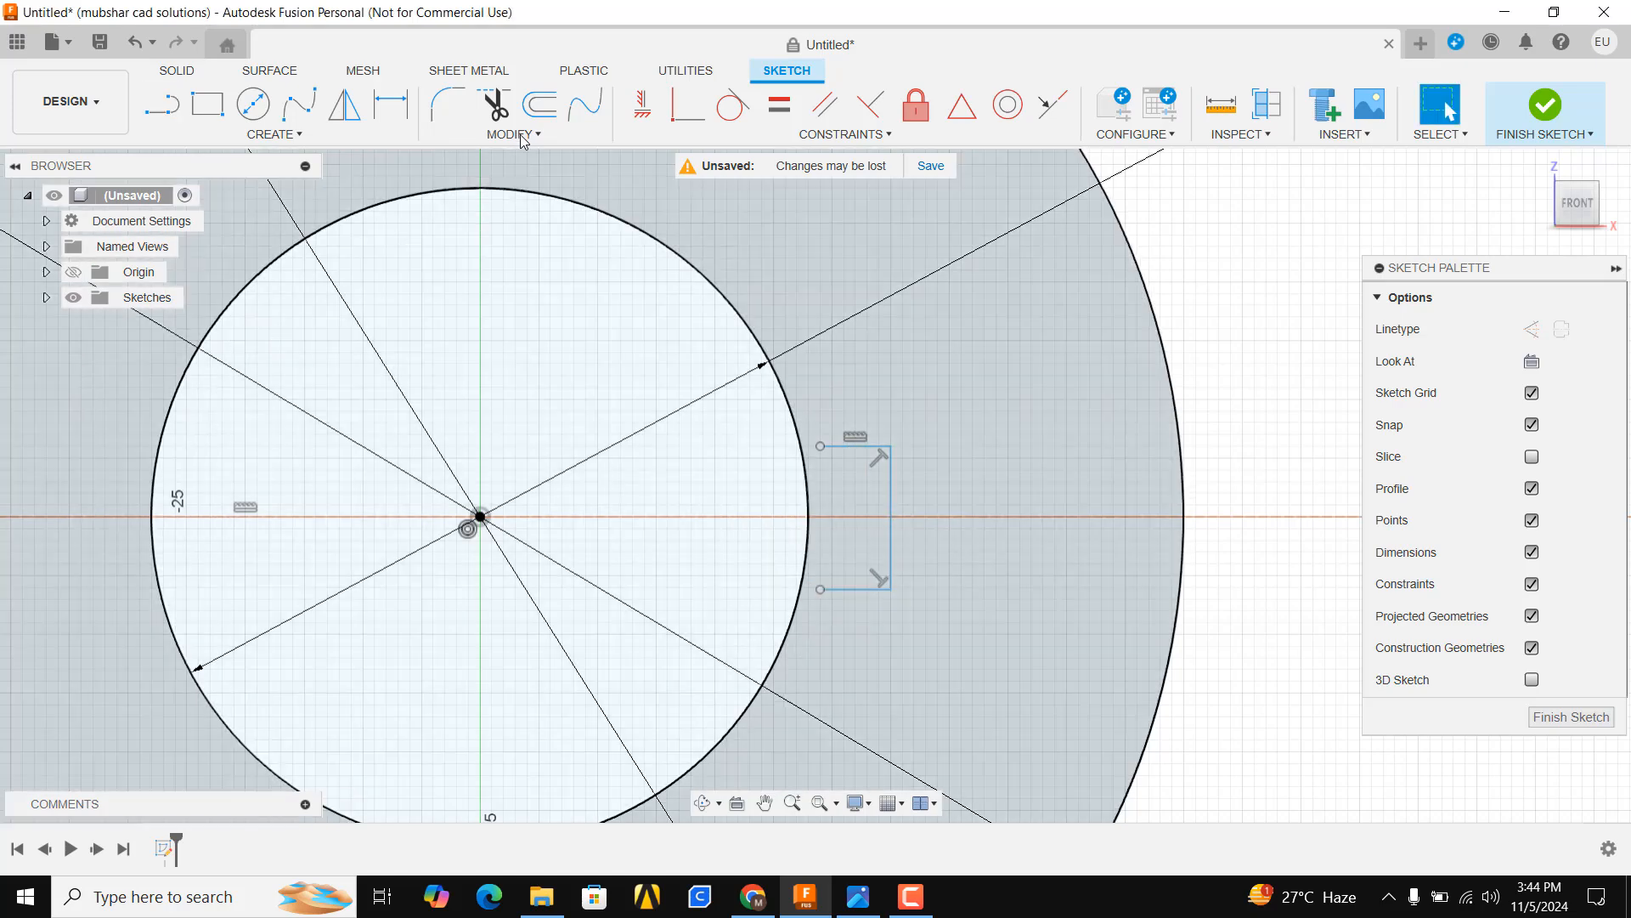
Extend the keyway's horizontal lines to meet the 56 mm circle
left_click(514, 135)
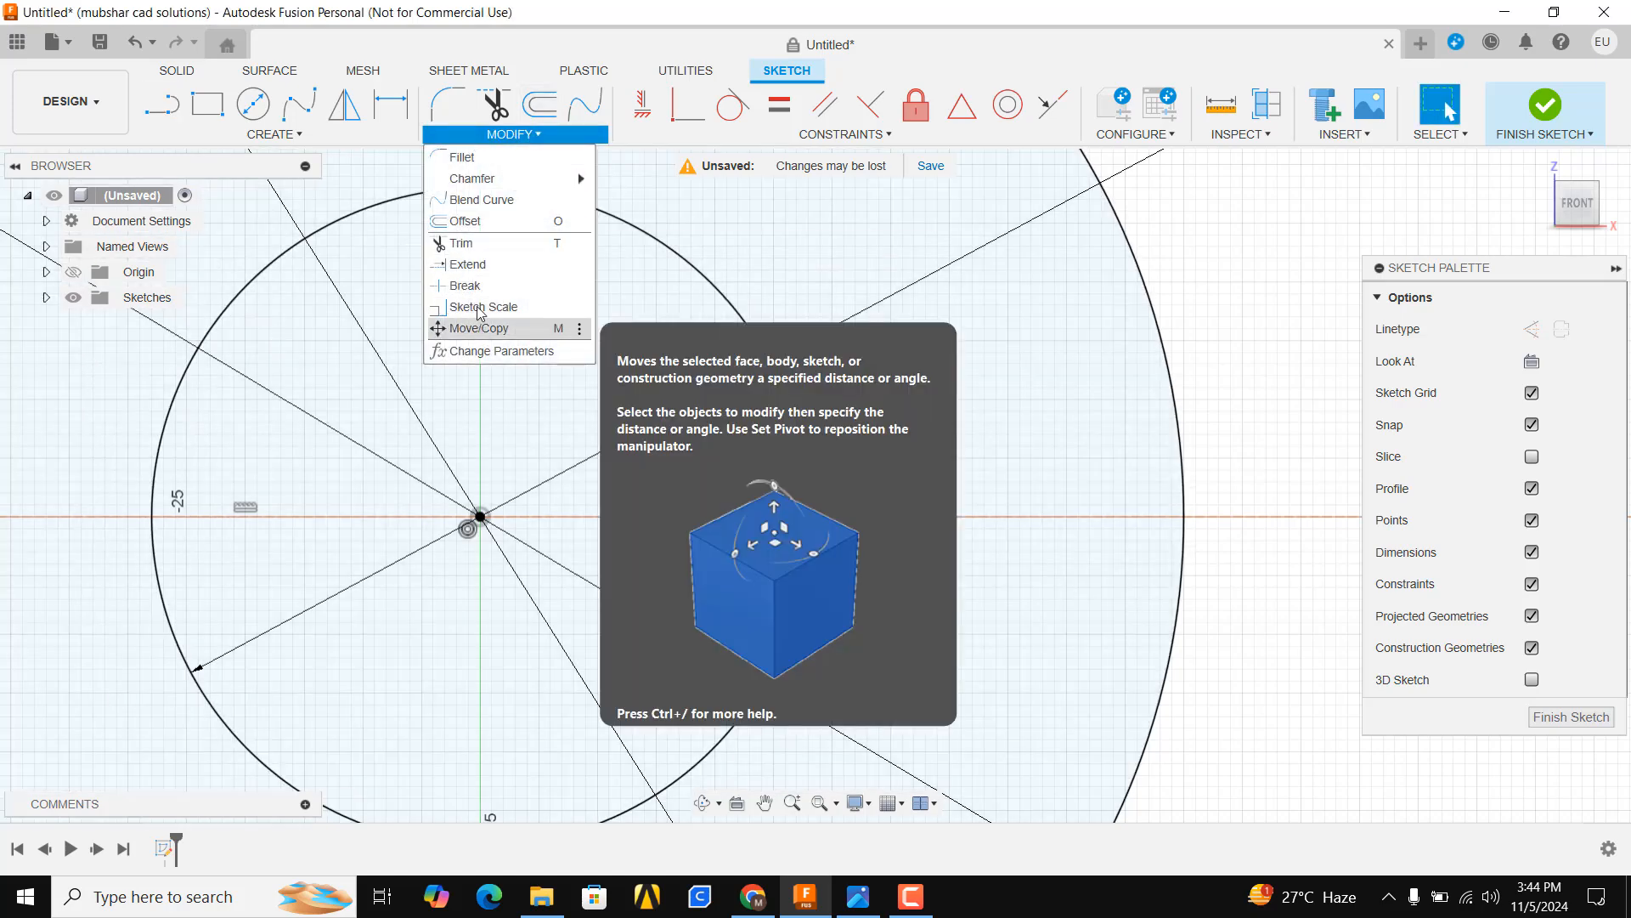
left_click(469, 269)
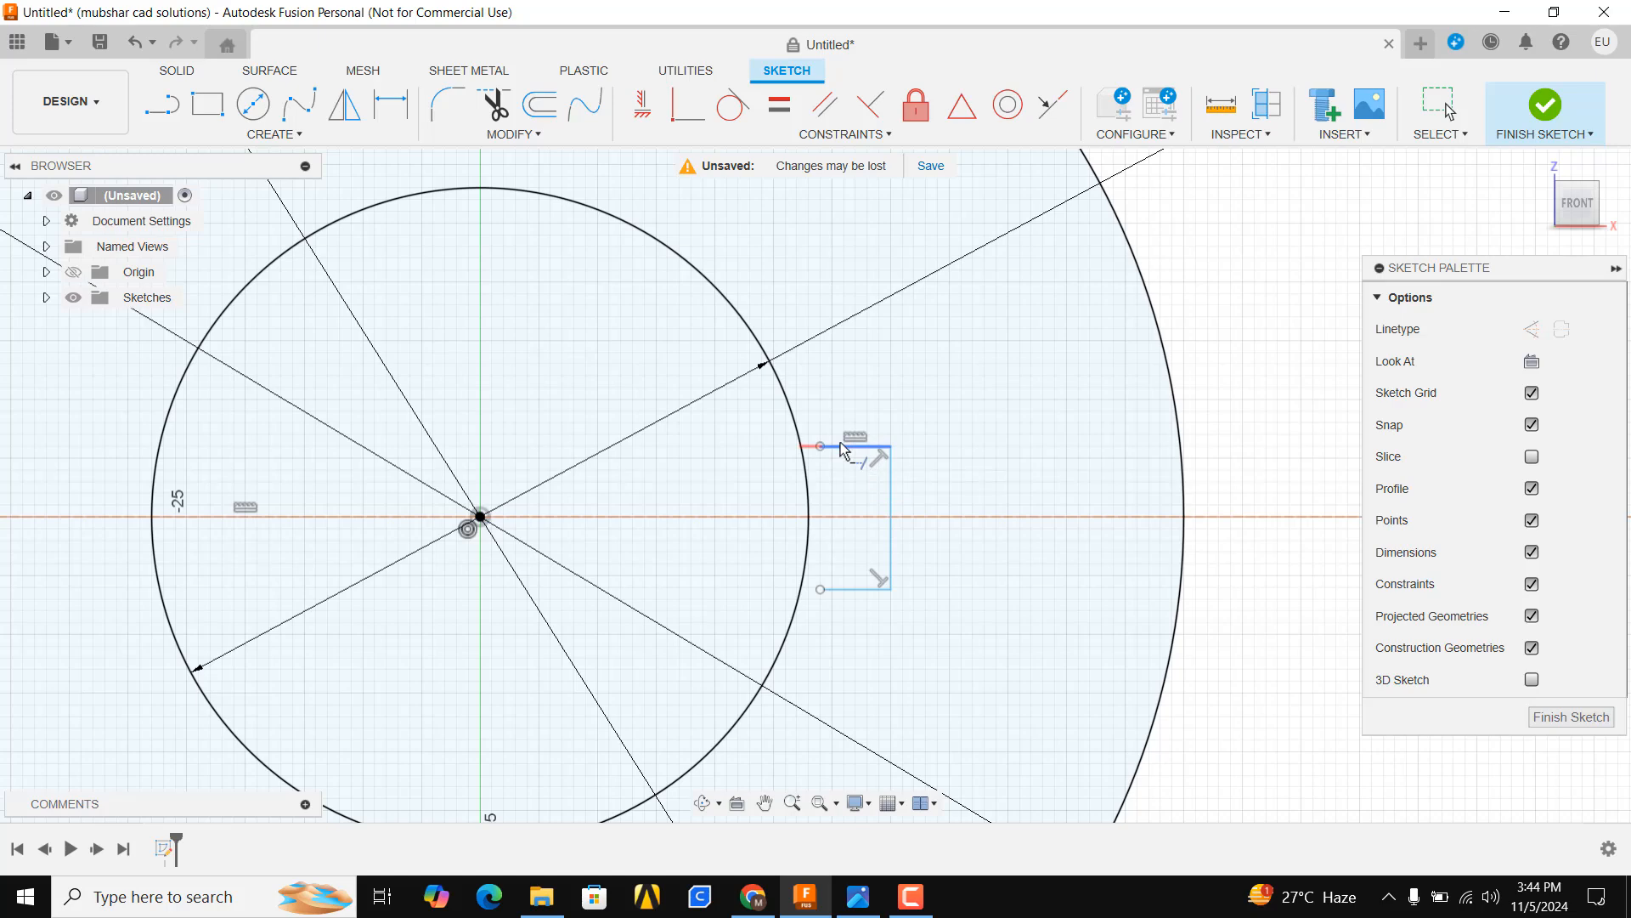
left_click(841, 448)
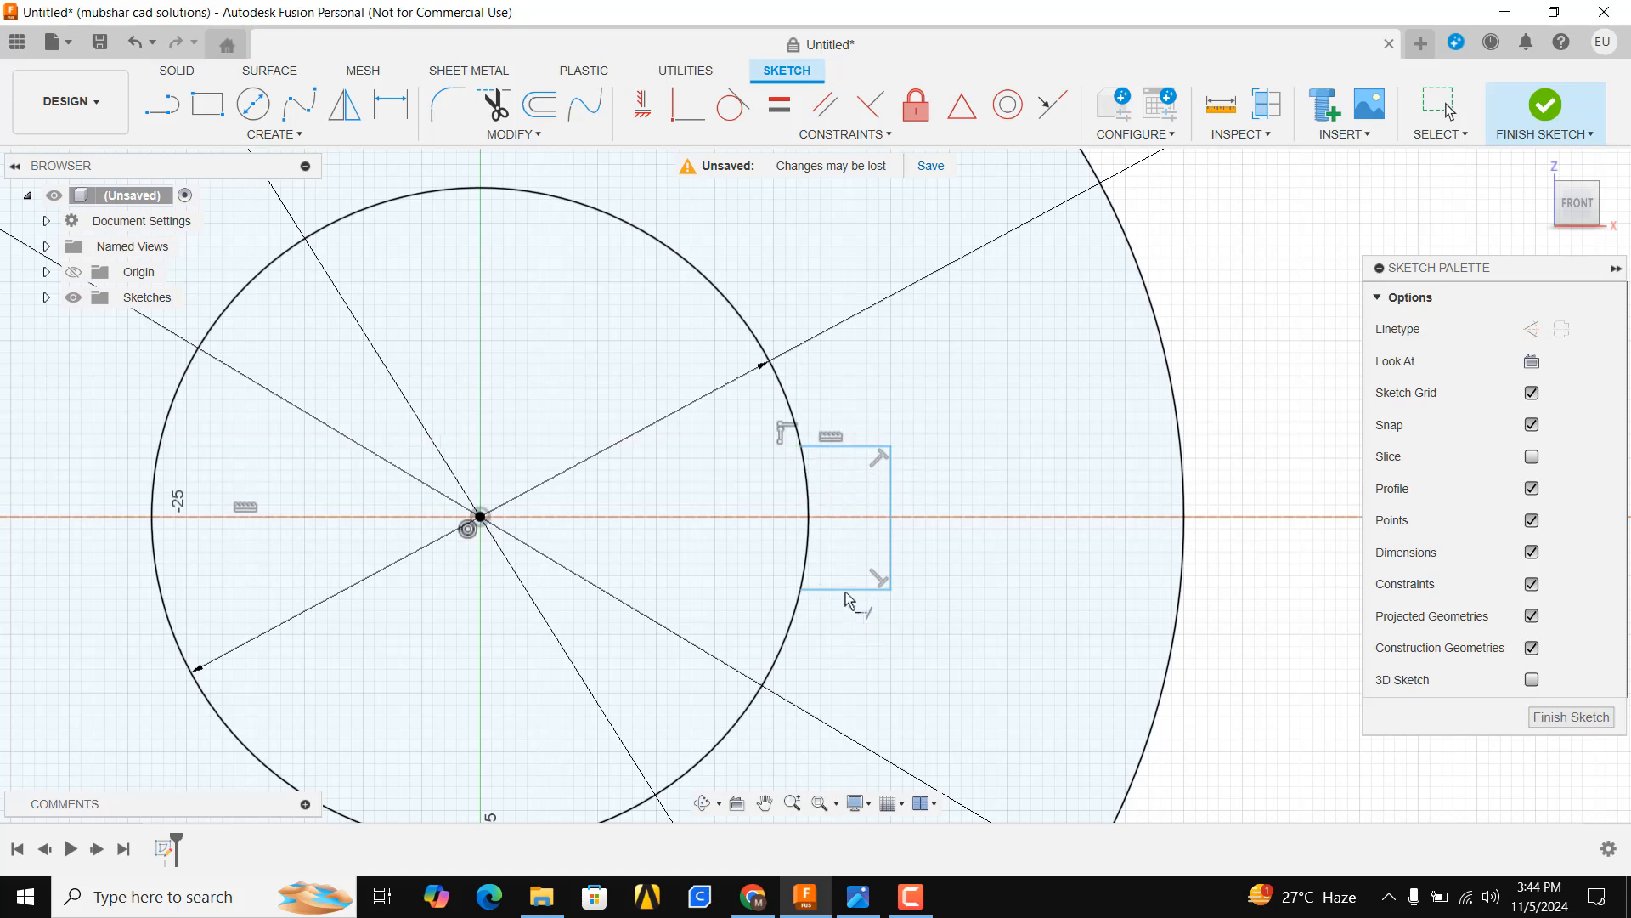
key("Escape")
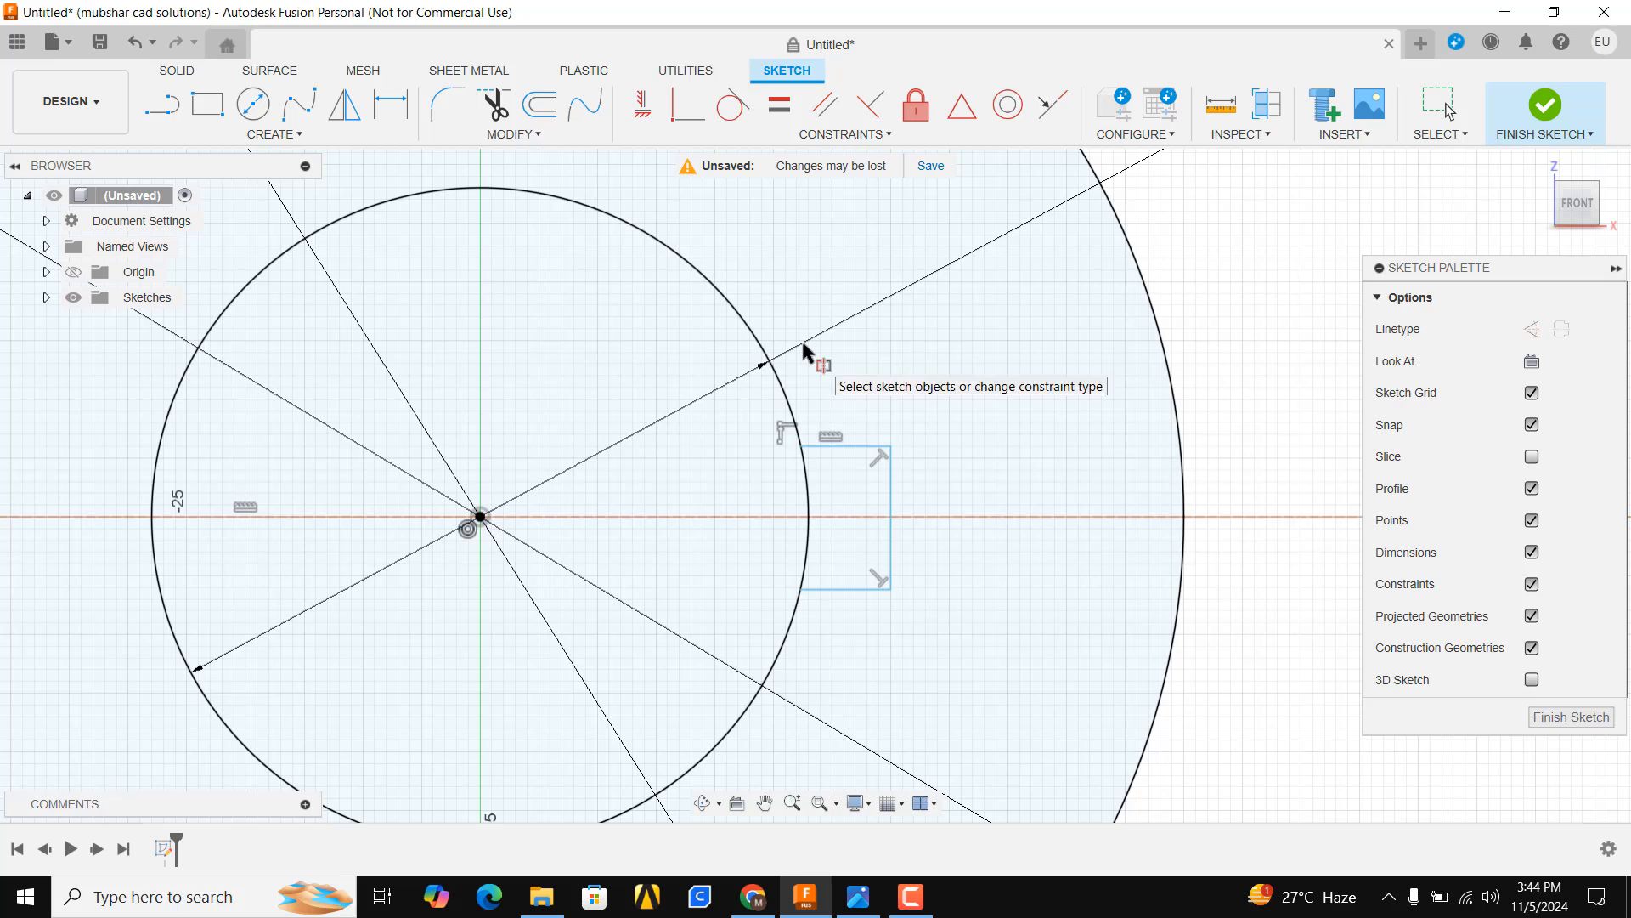
Make the keyway's top and bottom lines symmetric about the horizontal construction line
left_click(864, 446)
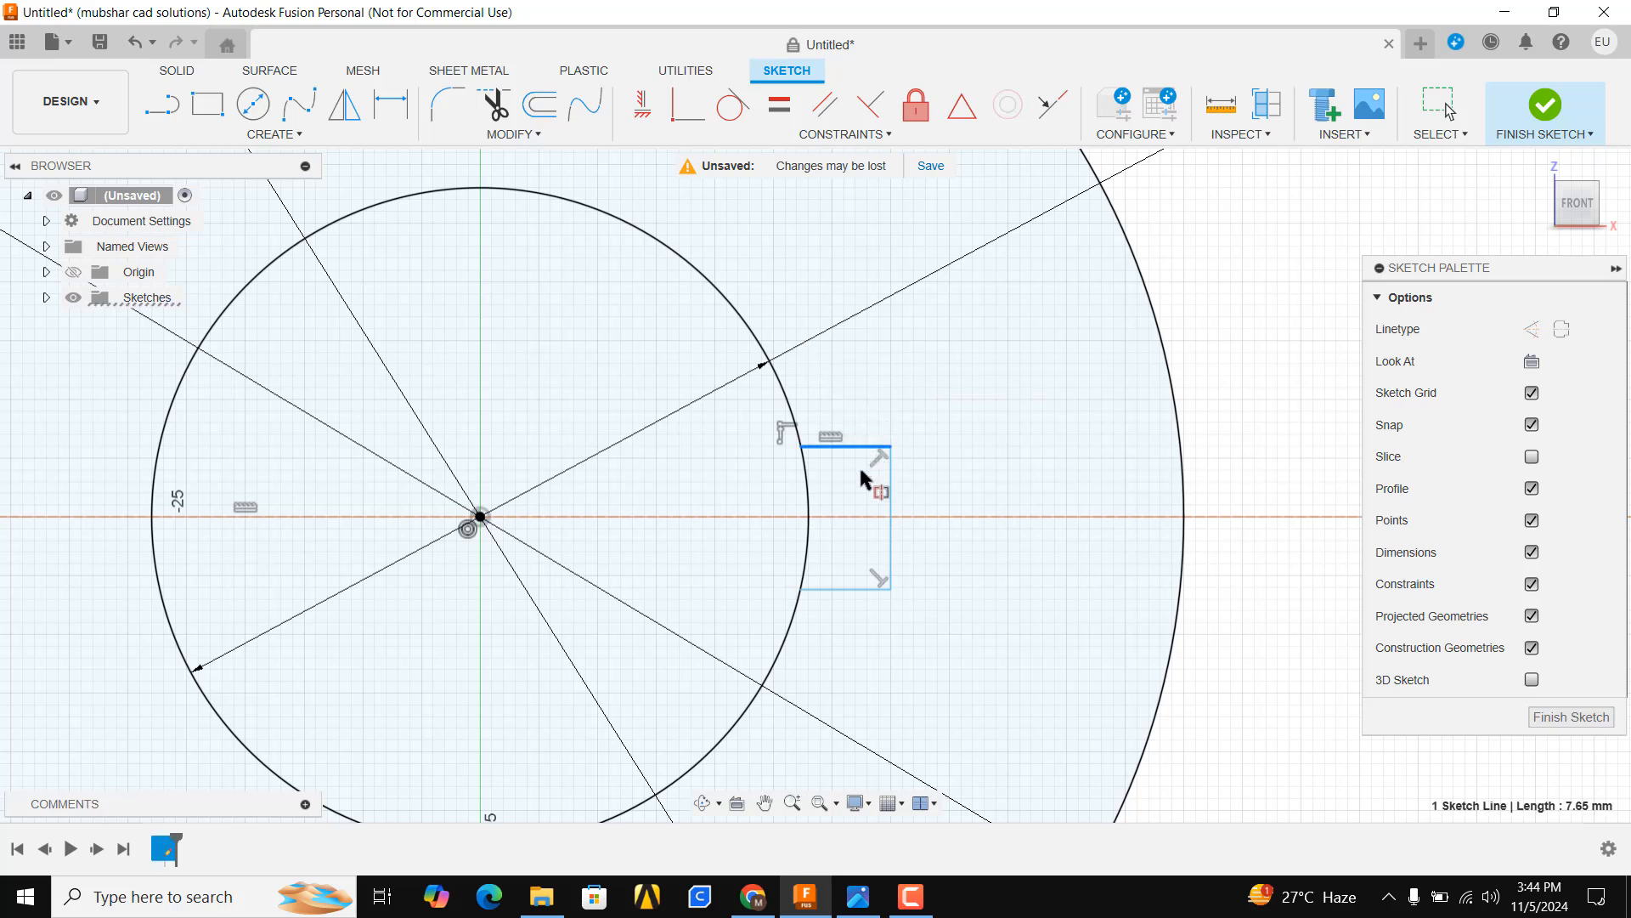
left_click(845, 589, "shift")
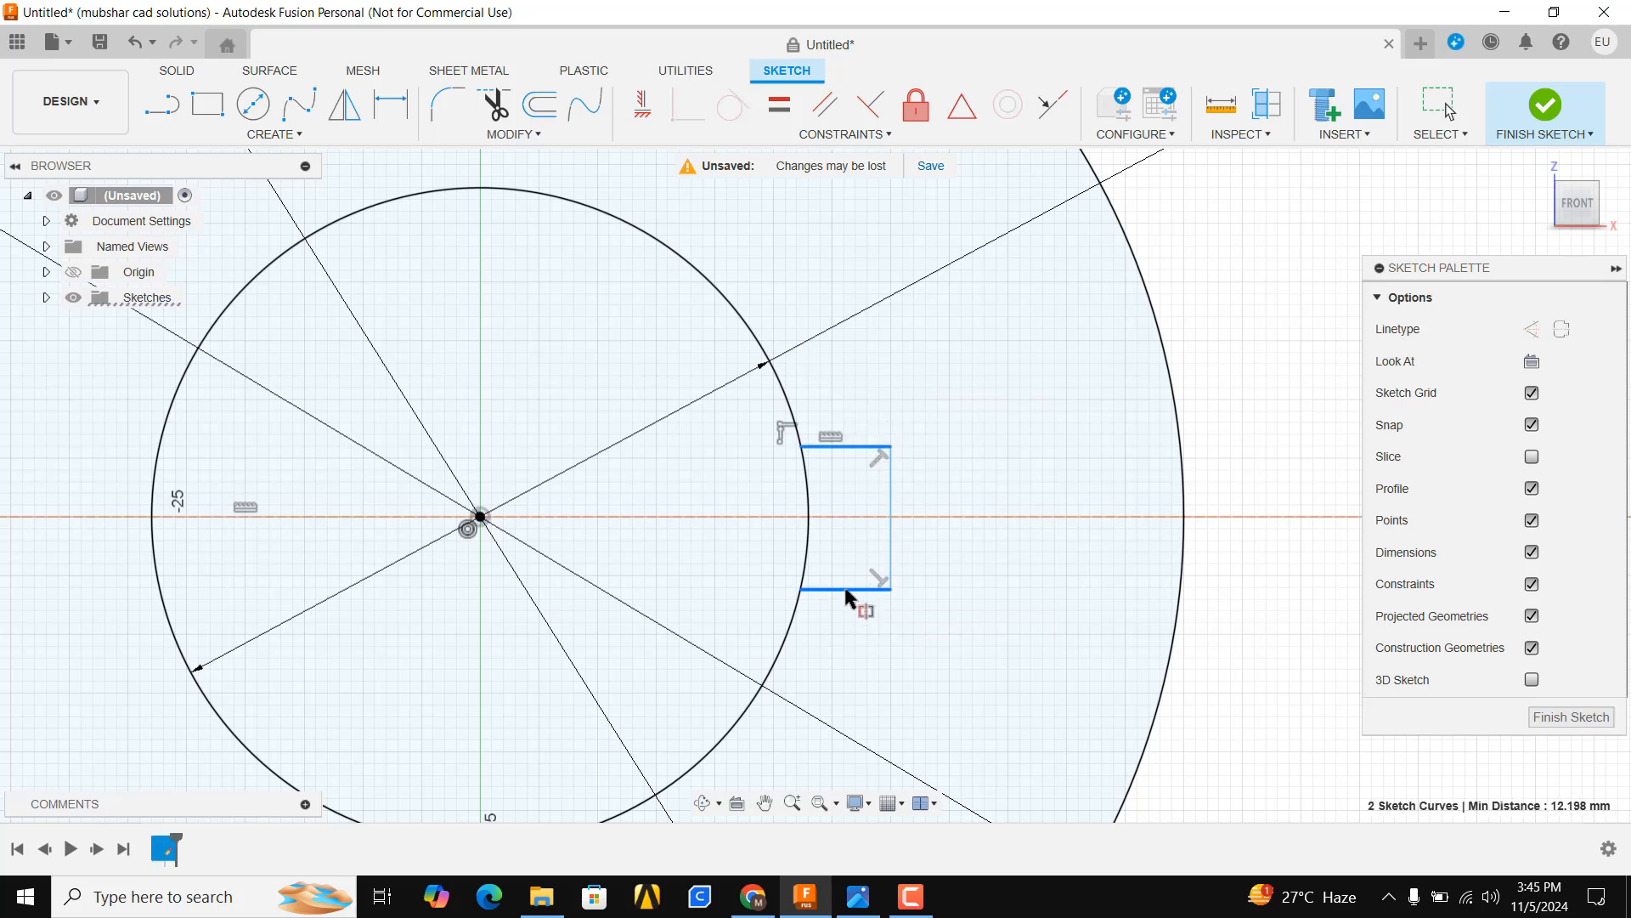
left_click(849, 516)
Dimension the keyway's vertical edge to 23 mm
key("alt+Tab")
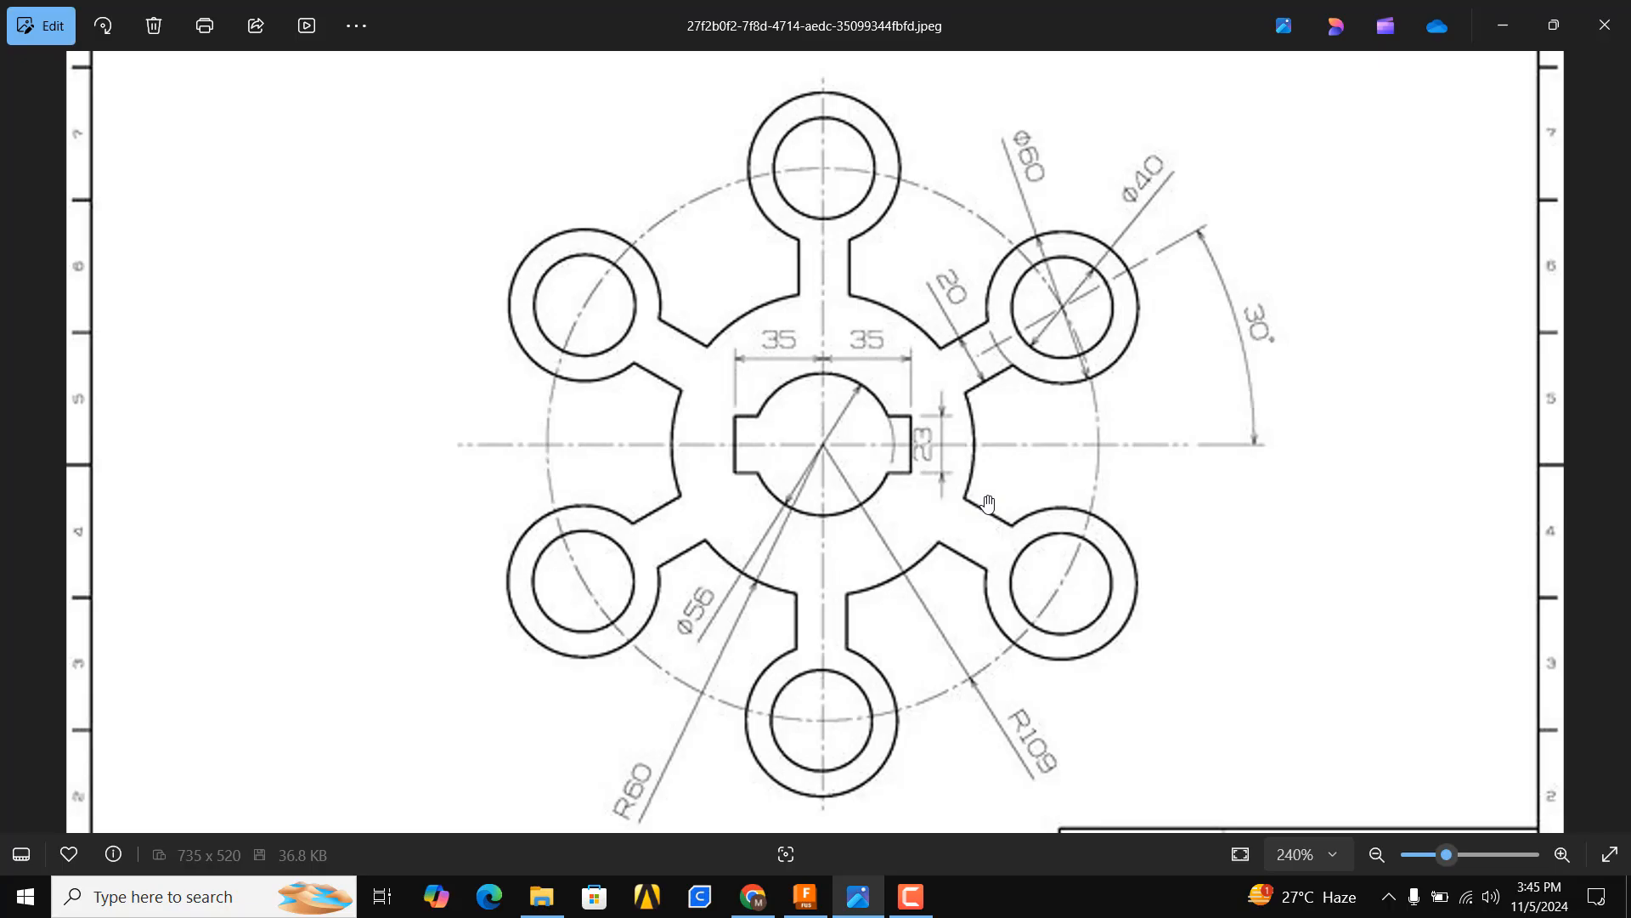
left_click(859, 897)
left_click(890, 498)
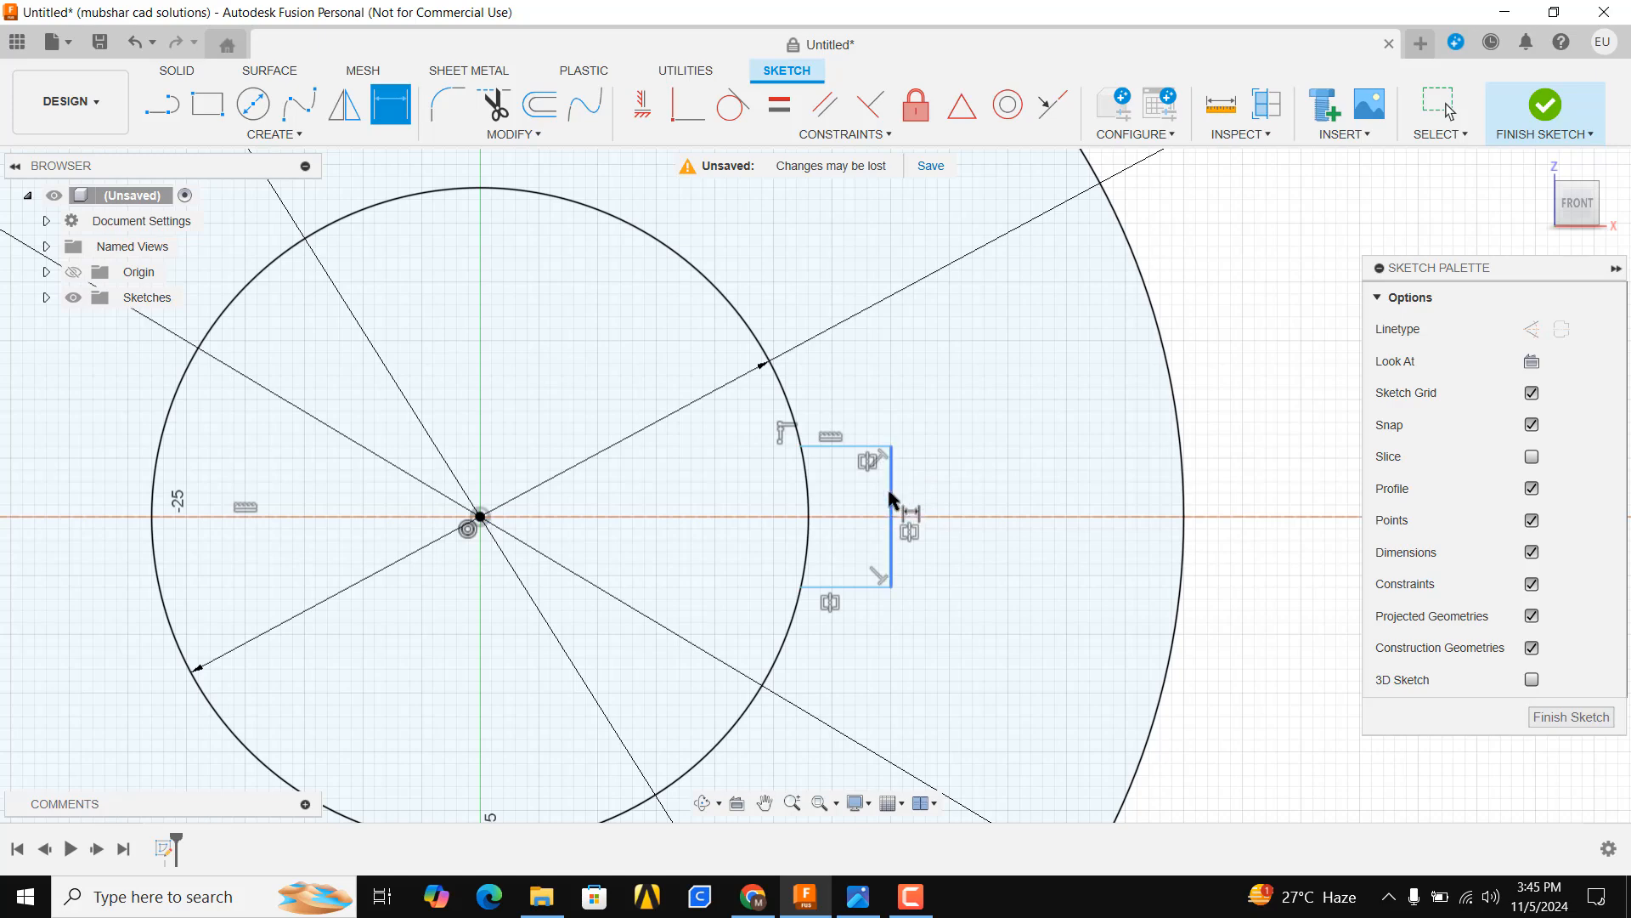
left_click(1006, 561)
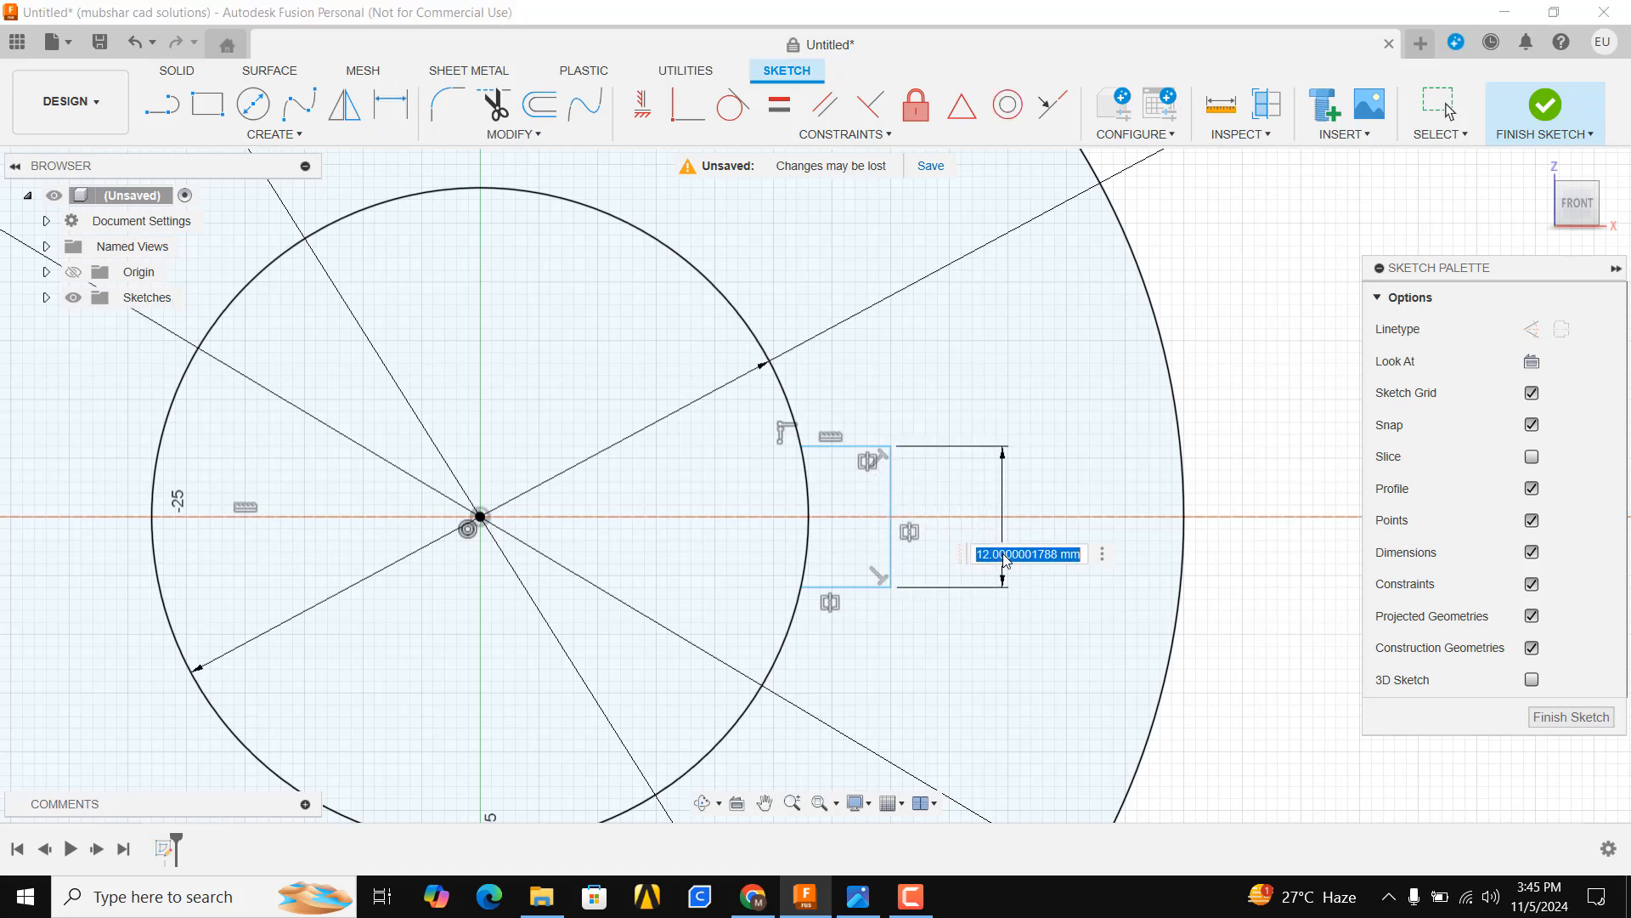
type("20")
key("Return")
Dimension the keyway's vertical edge 35 mm from the centre of the circles
key("alt+Tab")
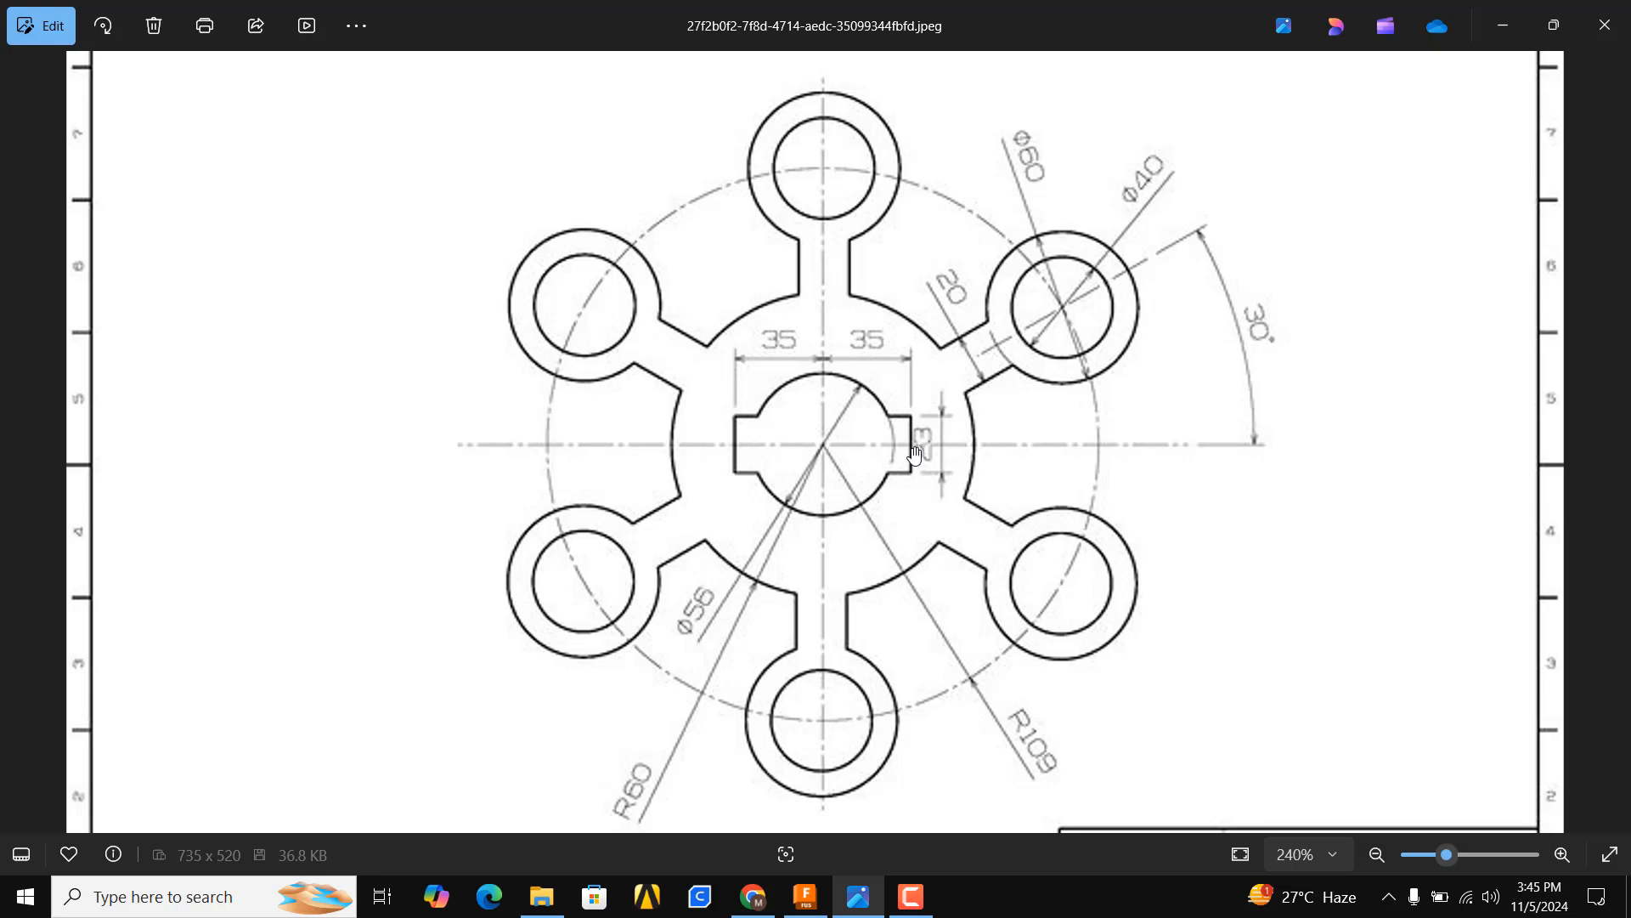
left_click(881, 894)
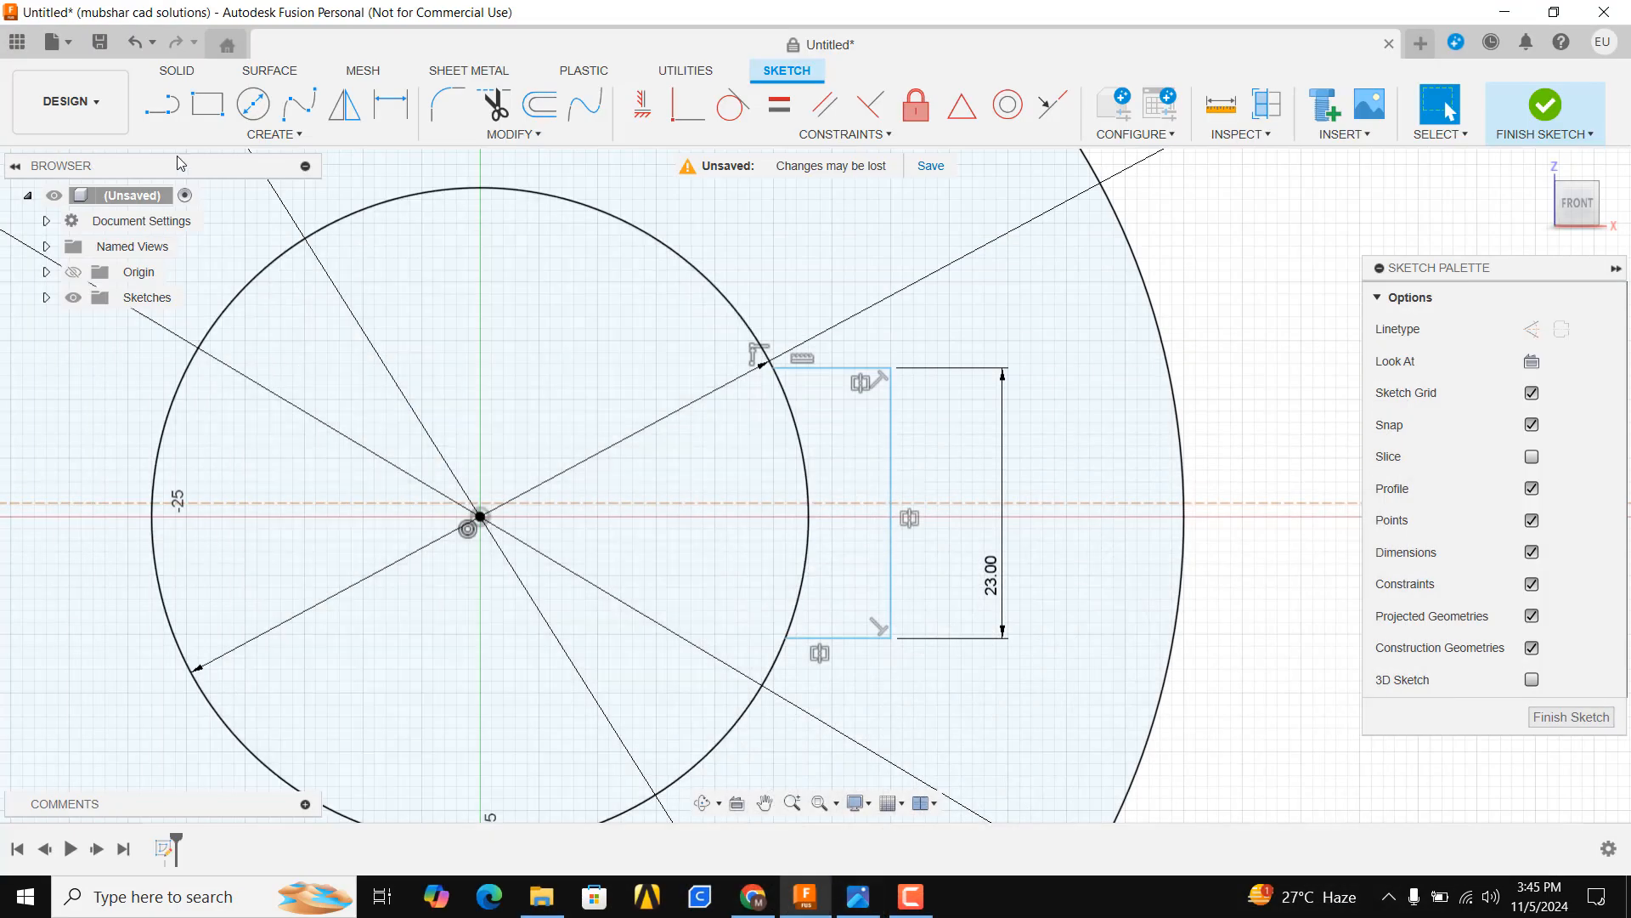
left_click(480, 515)
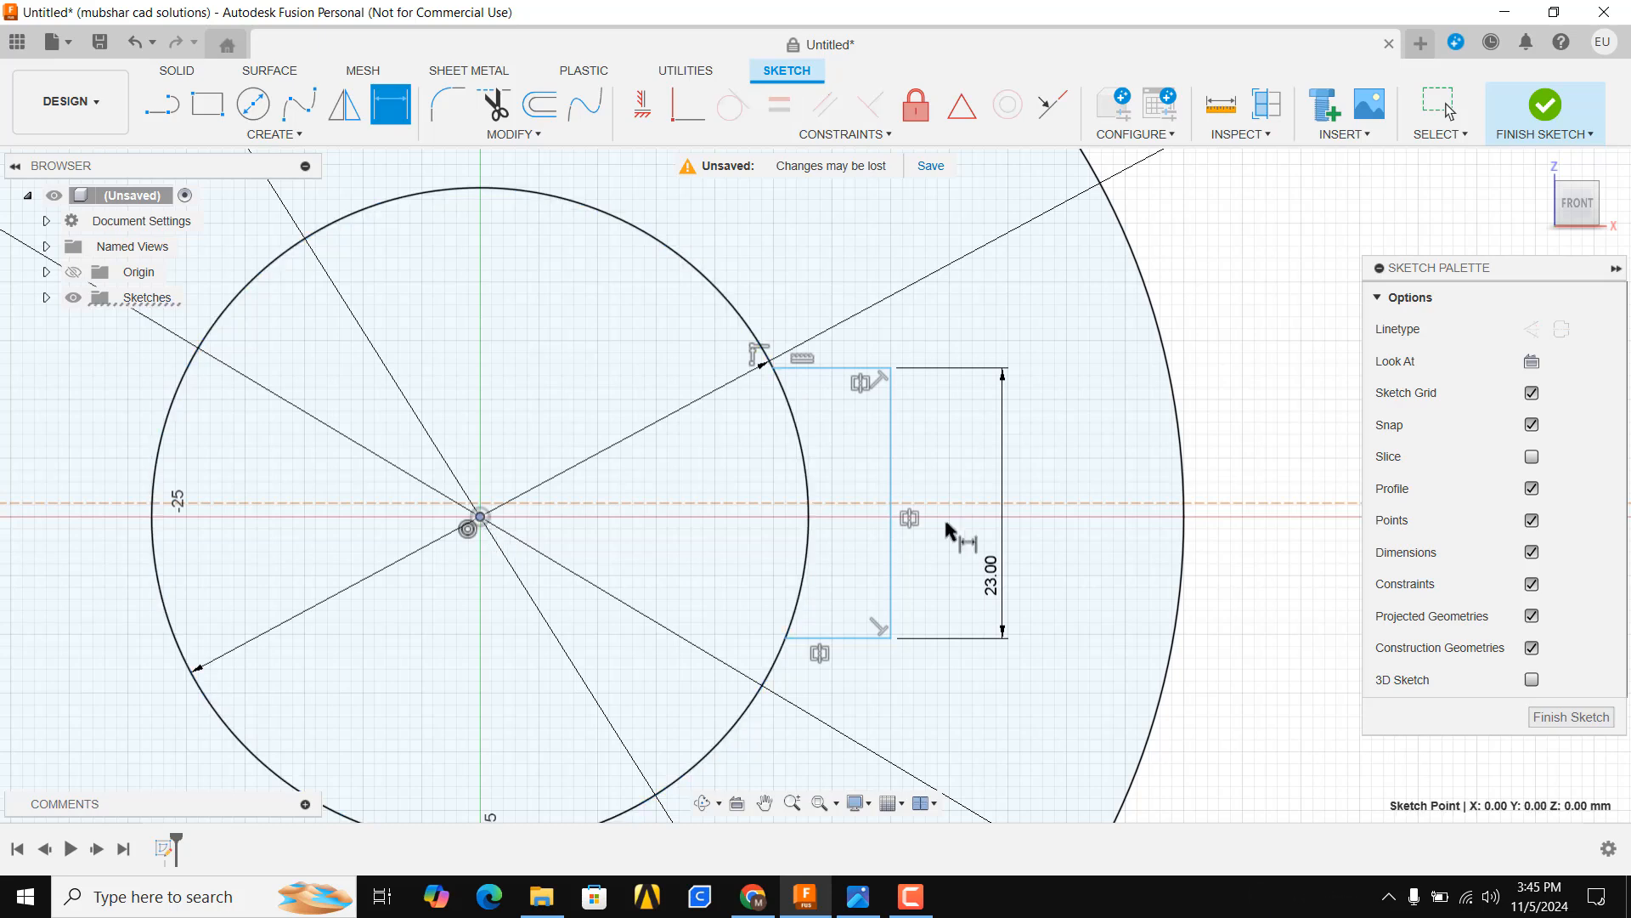
left_click(890, 482)
left_click(762, 224)
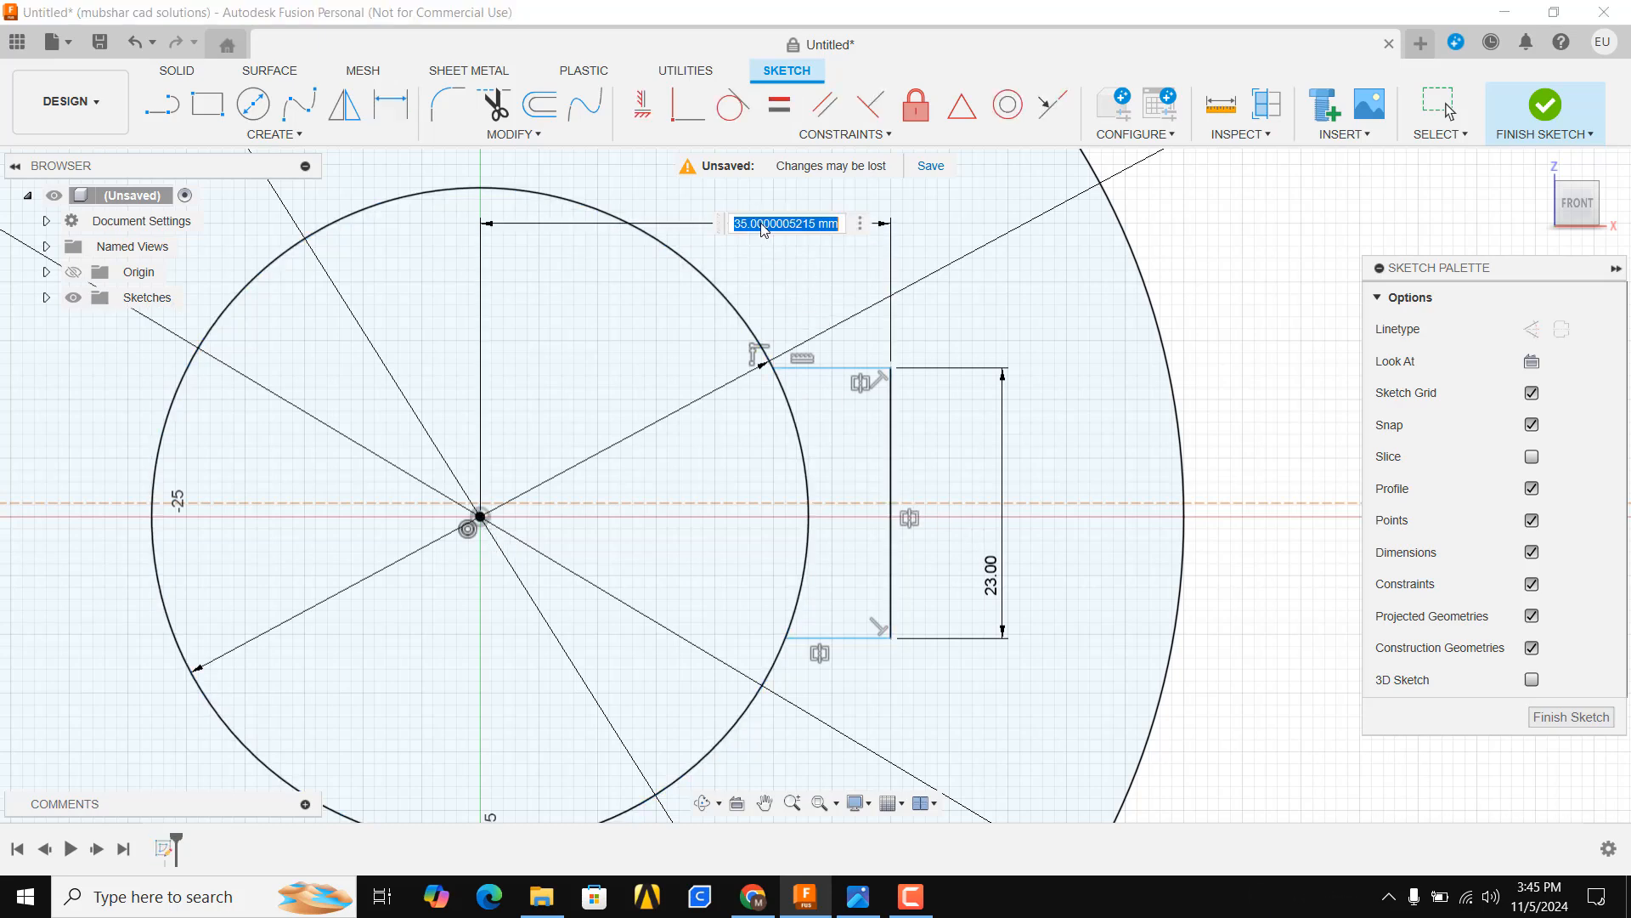
type("35")
key("Return")
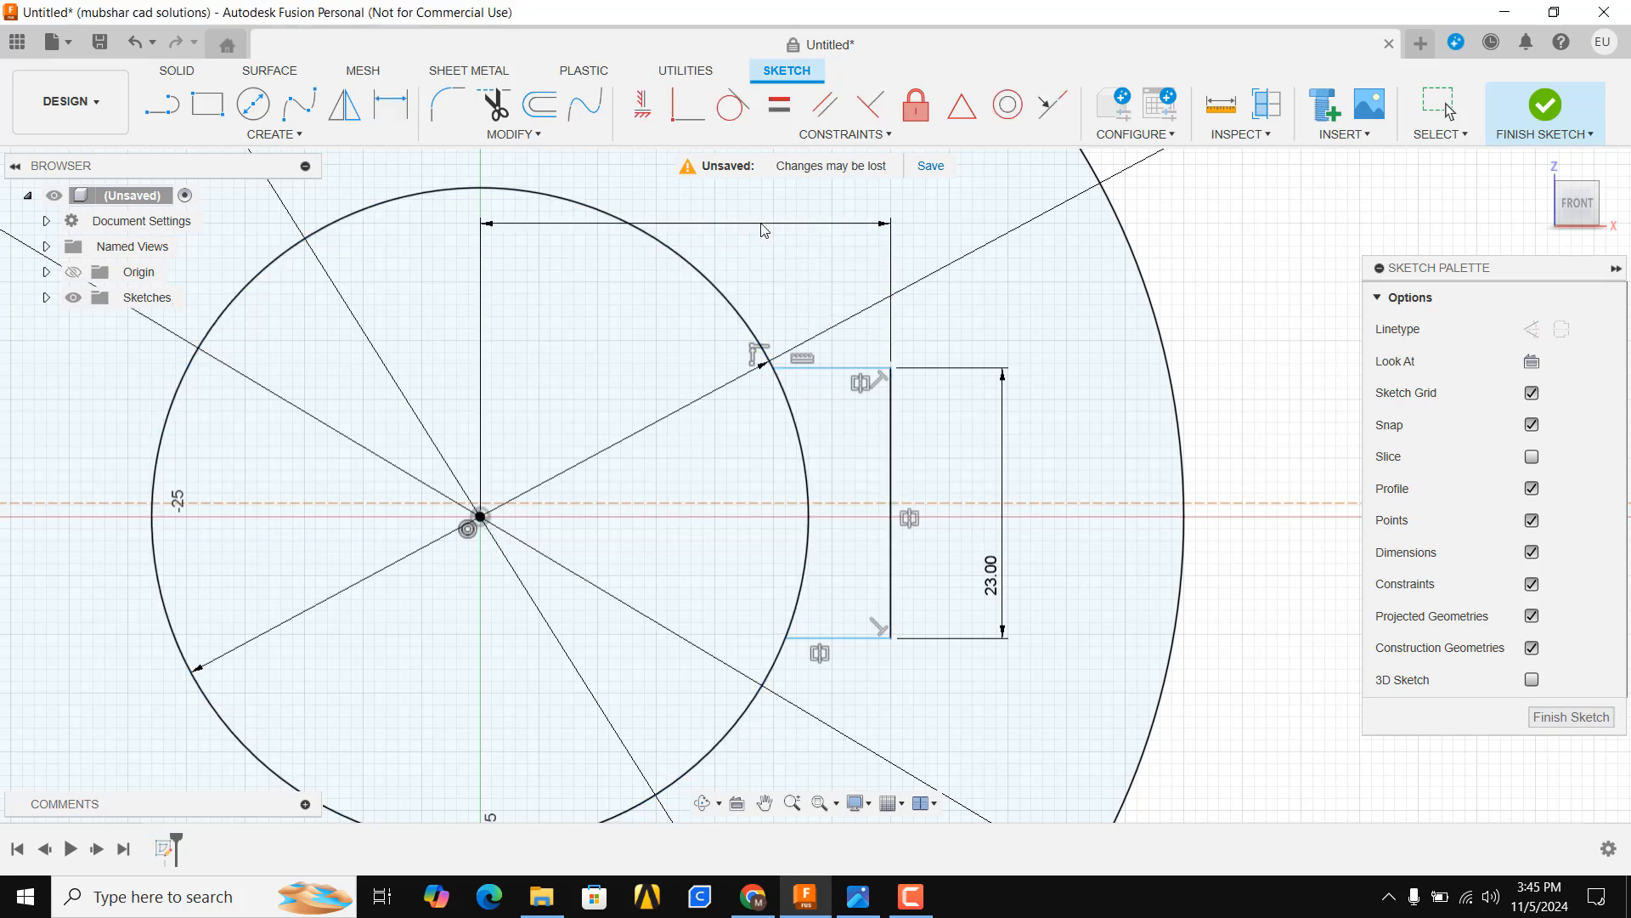
scroll(950, 327, "down", 4)
key("Escape")
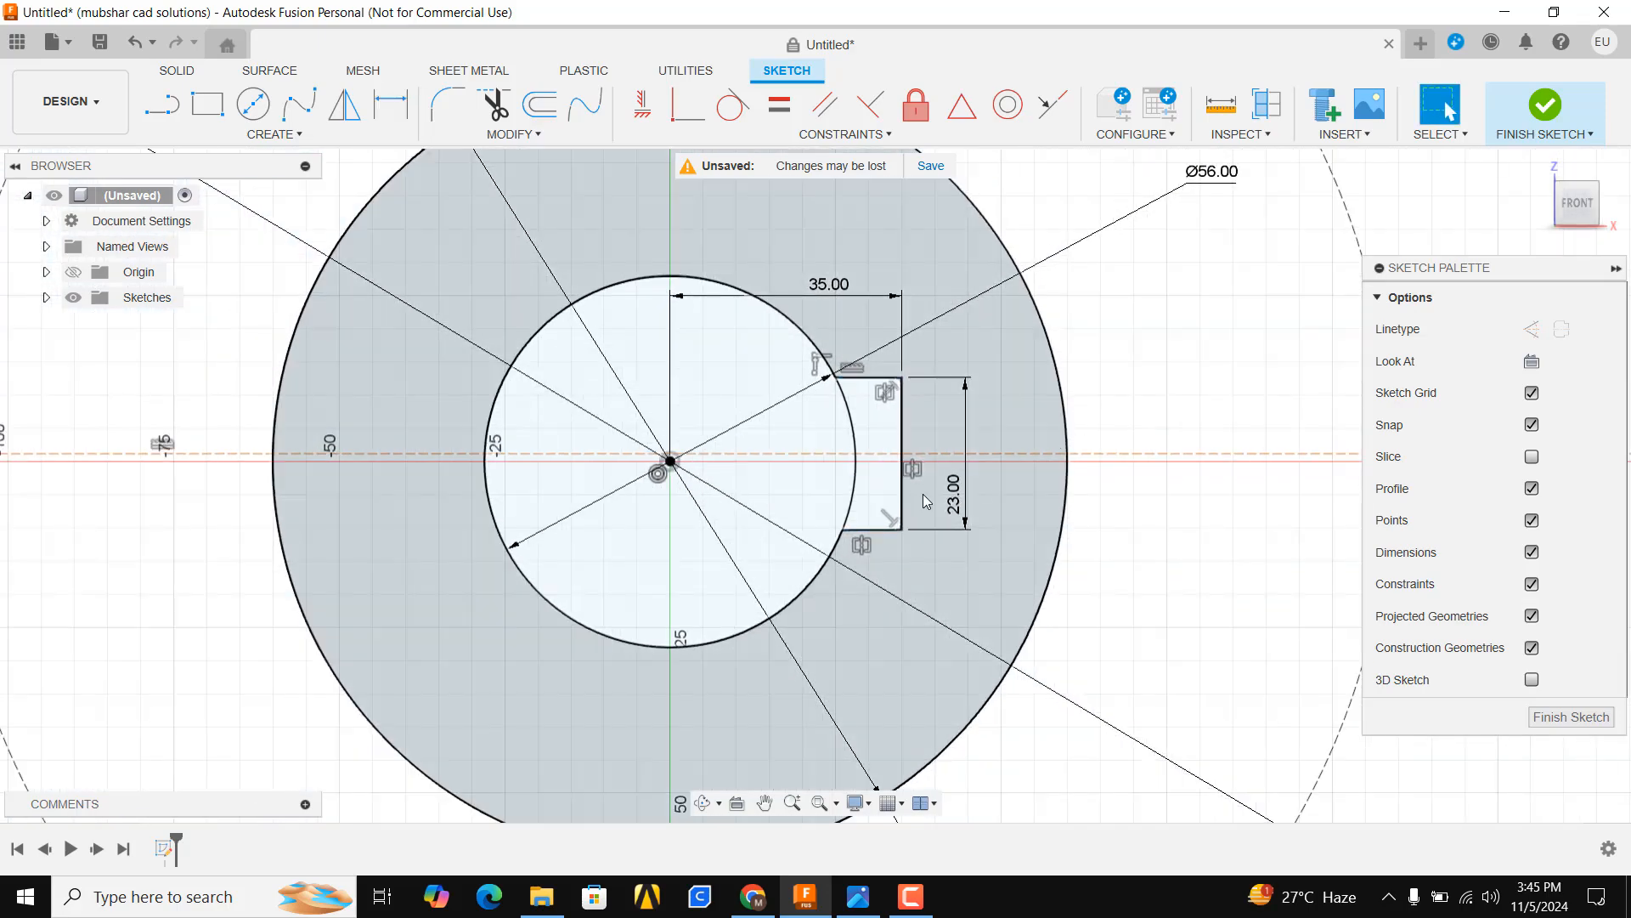
Trim away the arc of the 56 mm circle lying inside the keyway
scroll(923, 493, "up", 3)
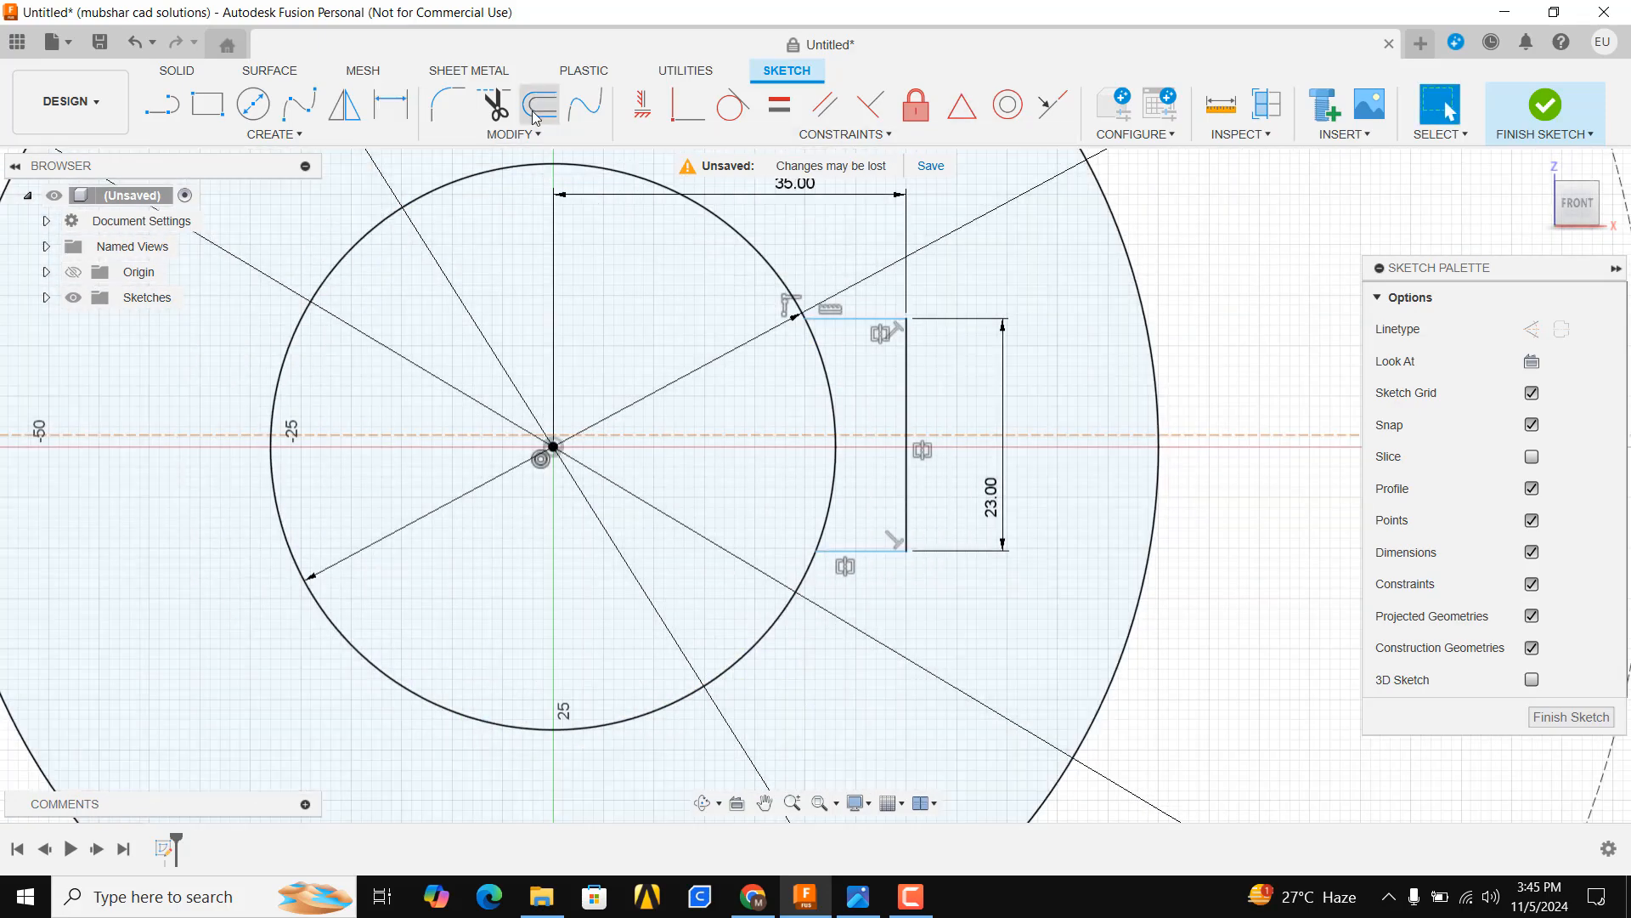
left_click(497, 106)
left_click(827, 371)
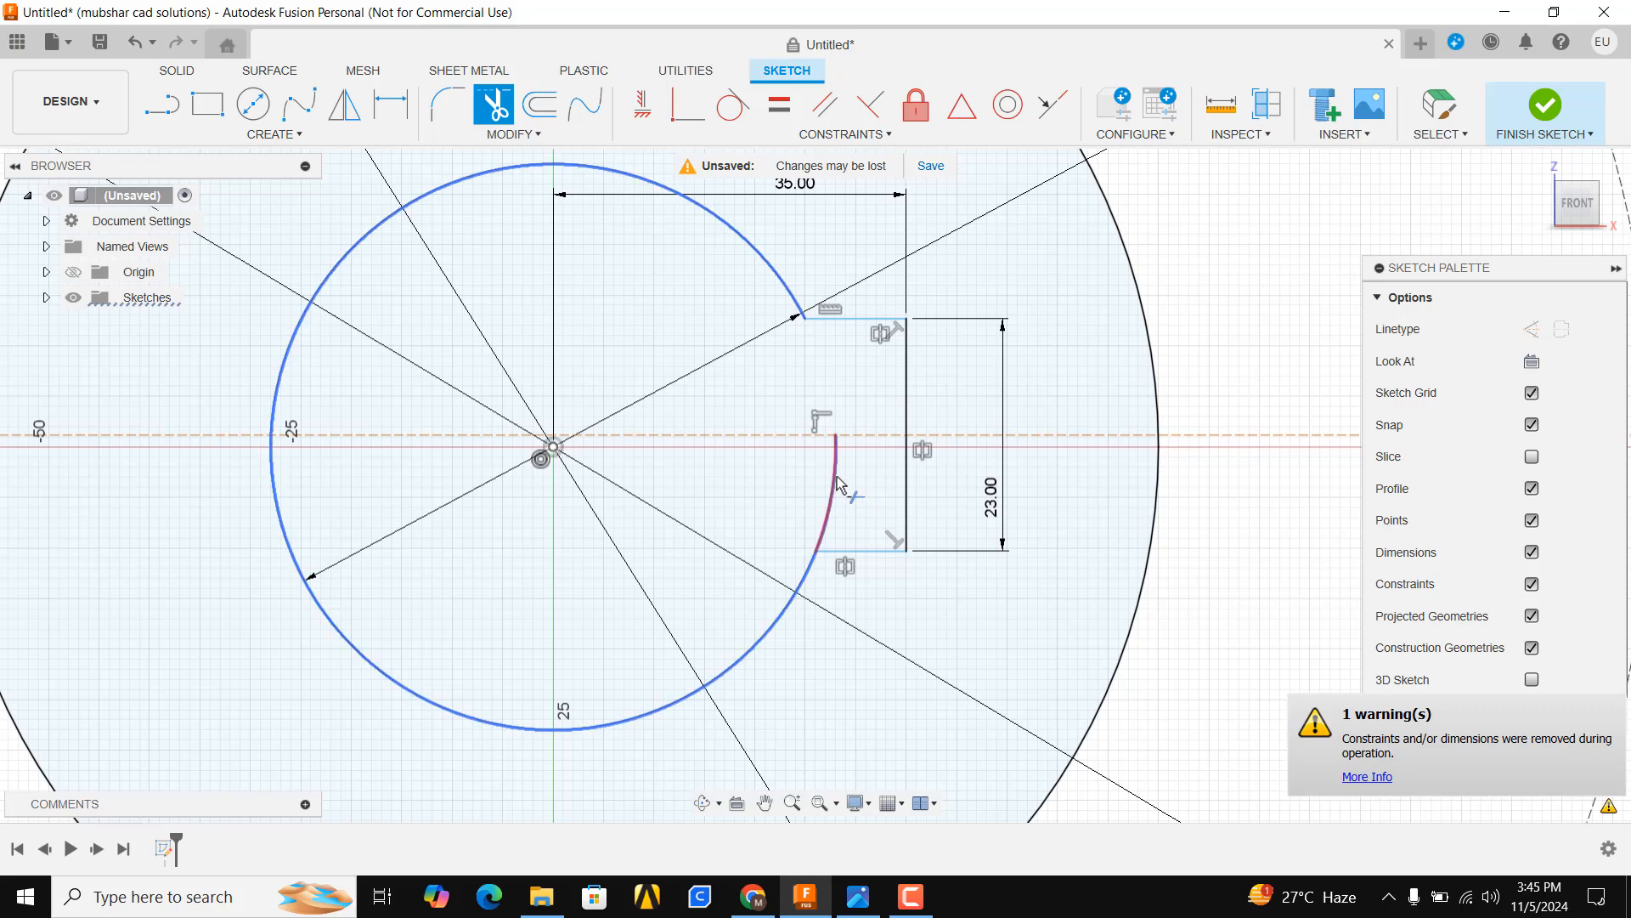
scroll(781, 462, "down", 3)
scroll(782, 463, "down", 3)
scroll(790, 472, "up", 3)
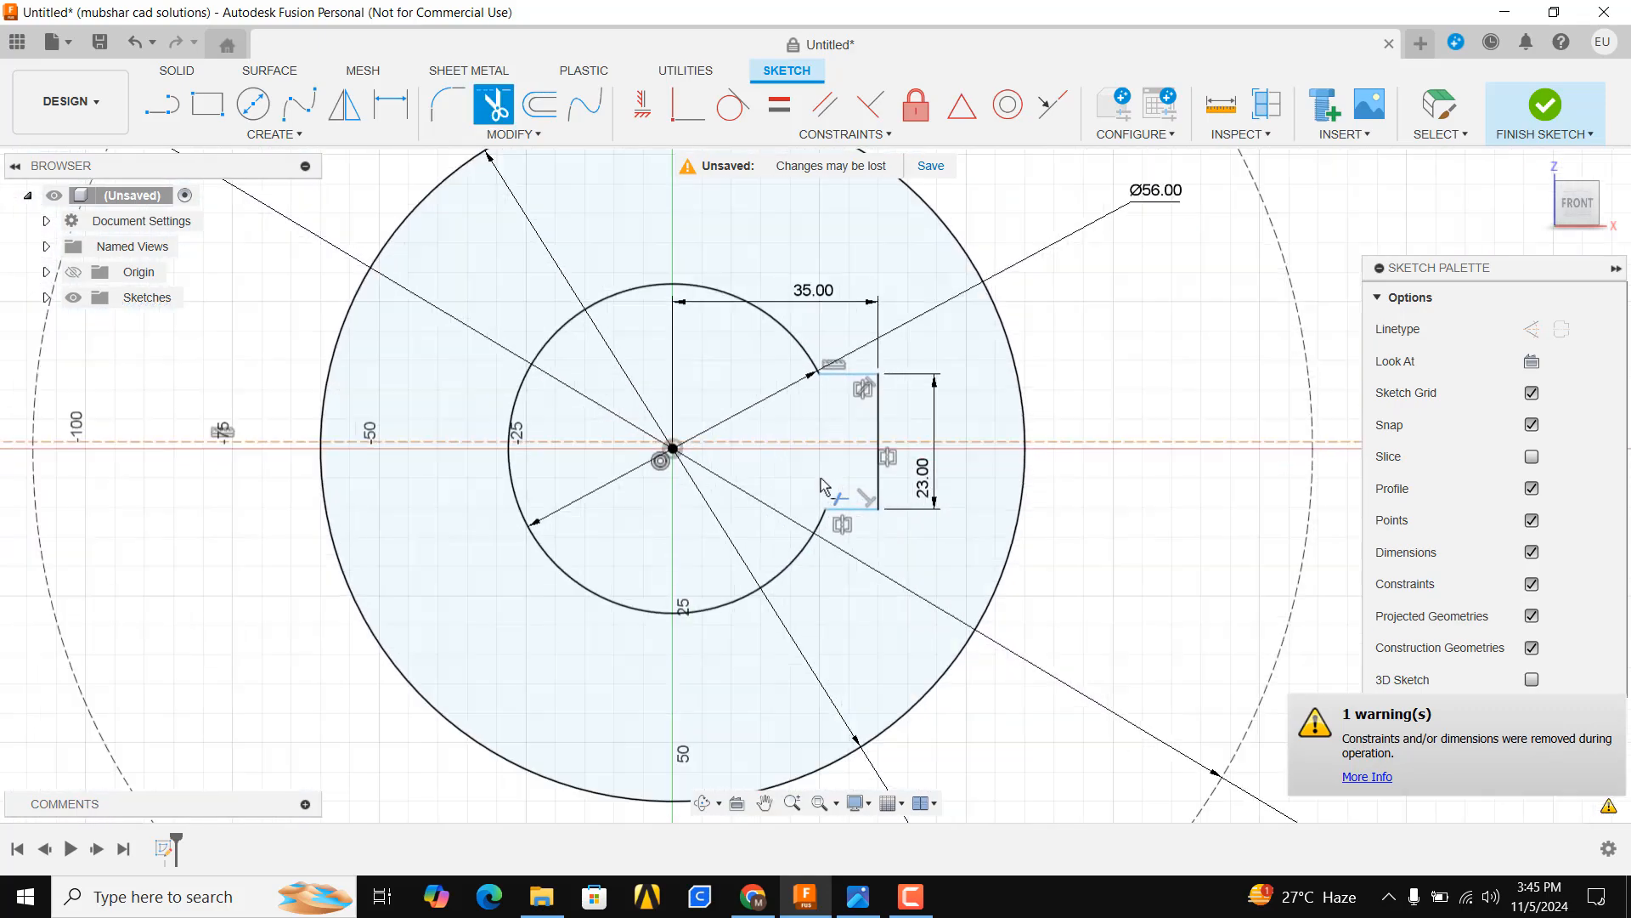
key("Escape")
scroll(799, 204, "up", 3)
scroll(736, 329, "down", 5)
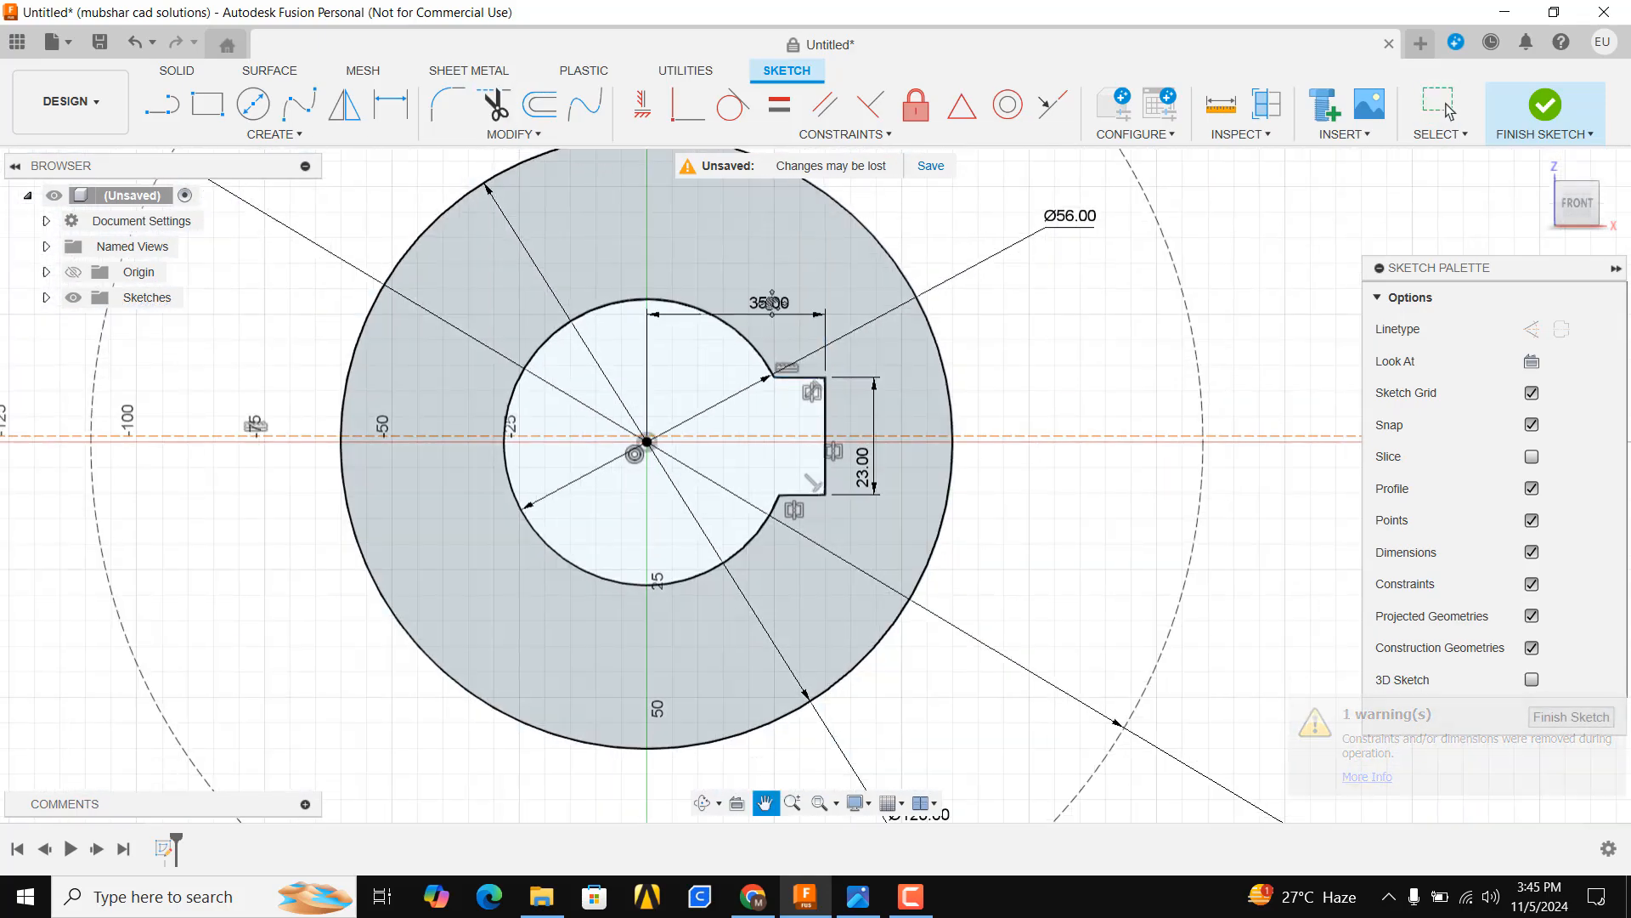
left_click(334, 135)
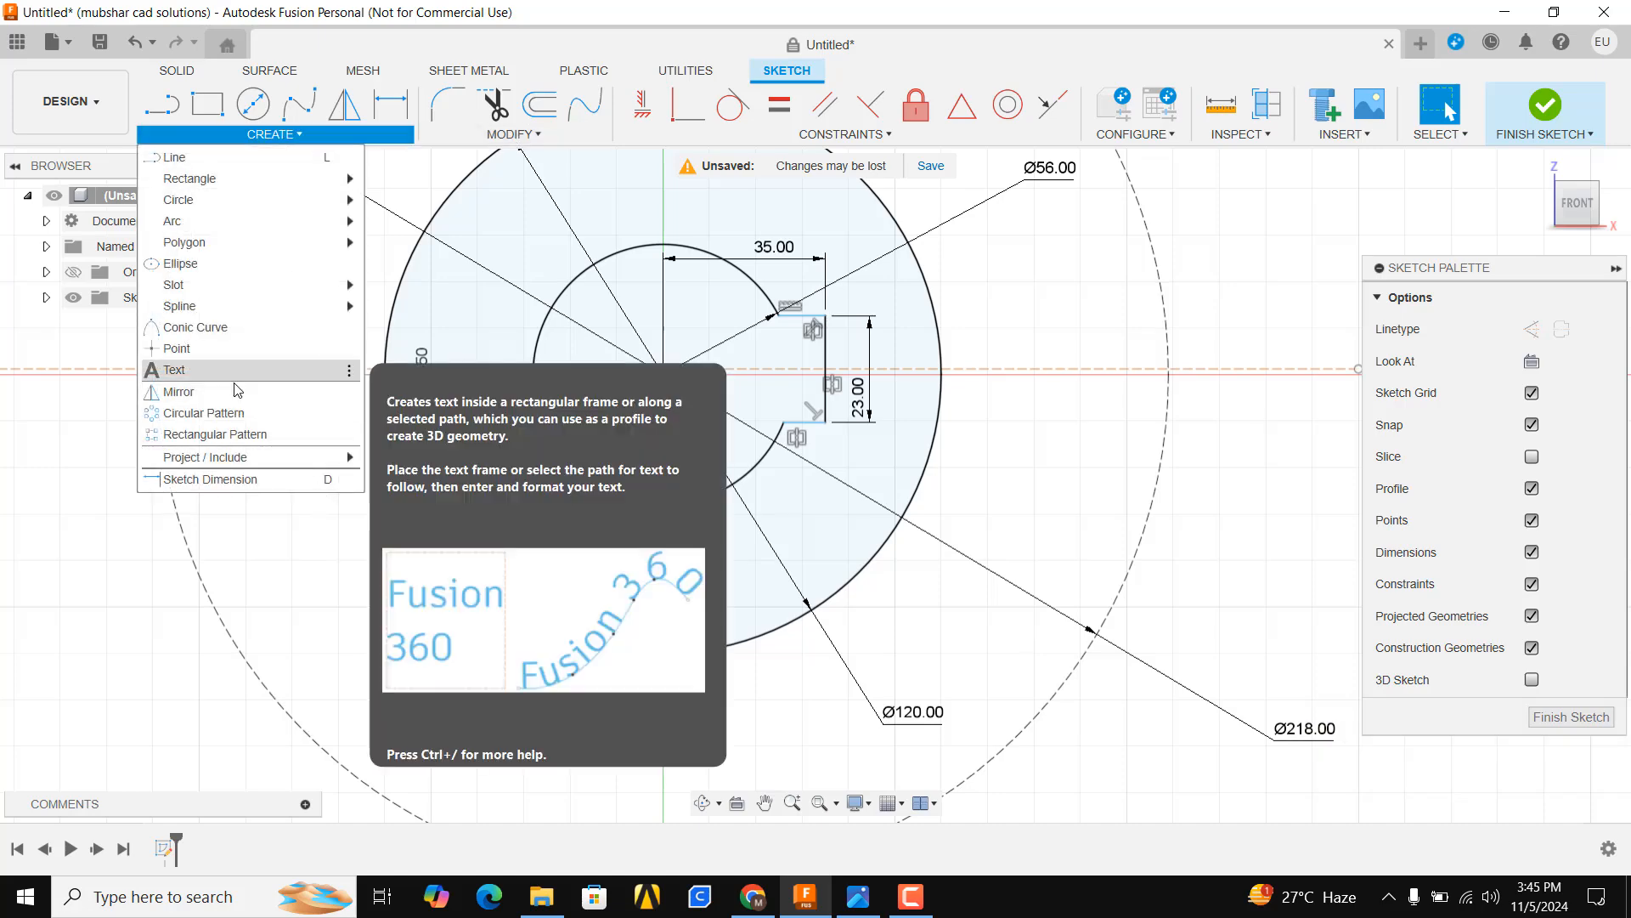
scroll(689, 426, "down", 1)
scroll(728, 426, "down", 6)
left_click(759, 302)
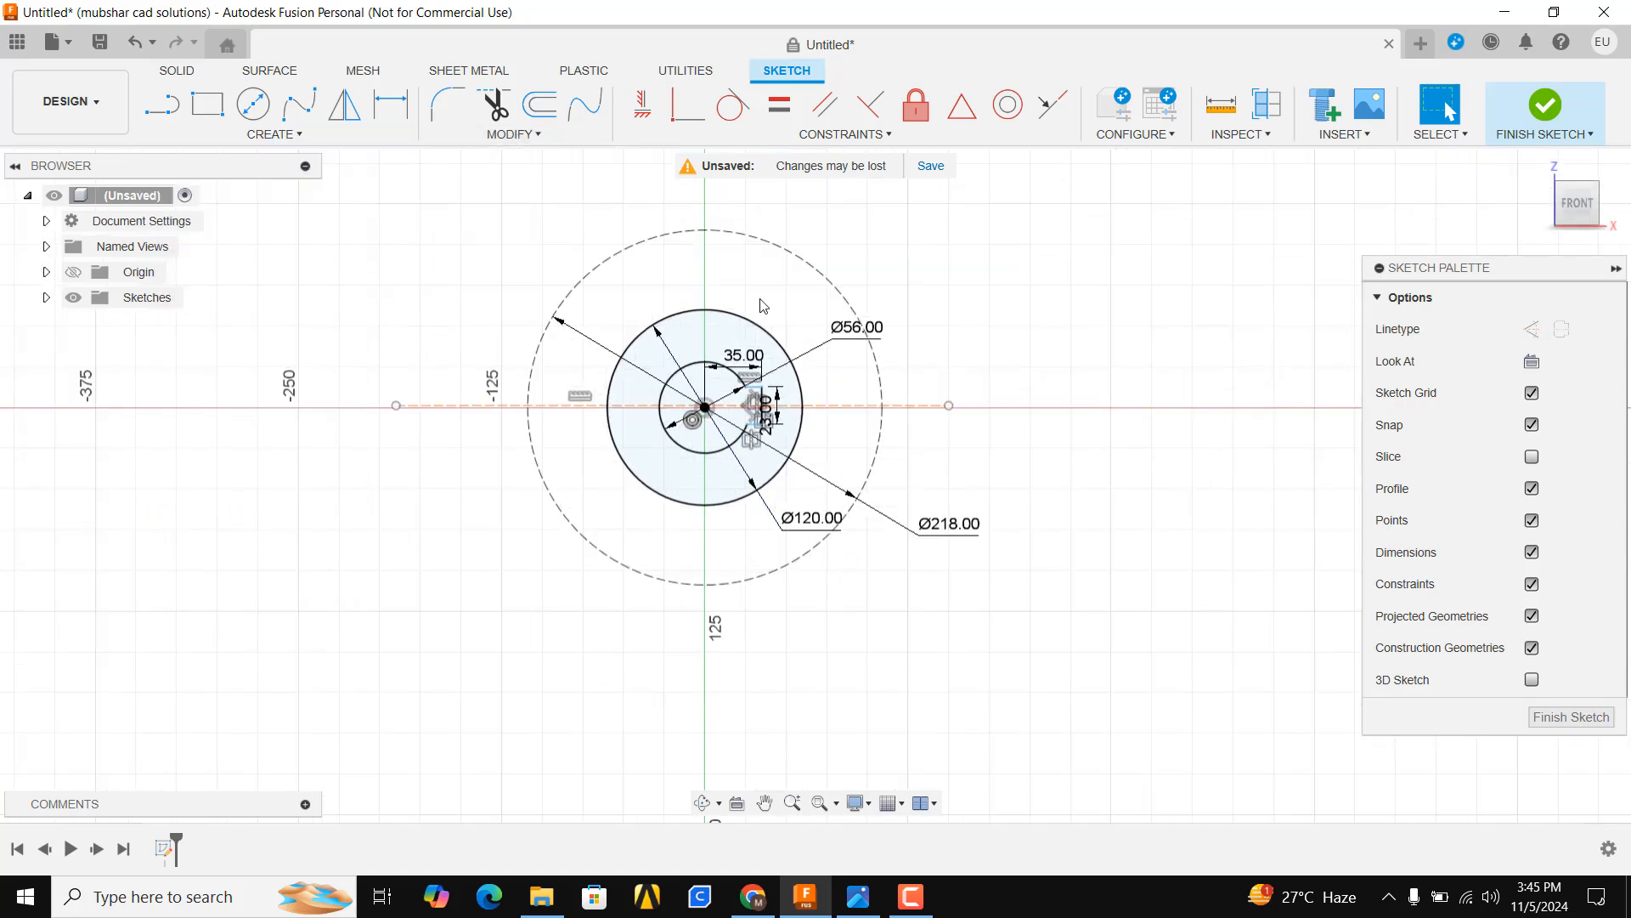
scroll(758, 263, "up", 2)
scroll(872, 325, "down", 3)
Draw a vertical construction line about 290 mm long through the centre of the circles
left_click(161, 105)
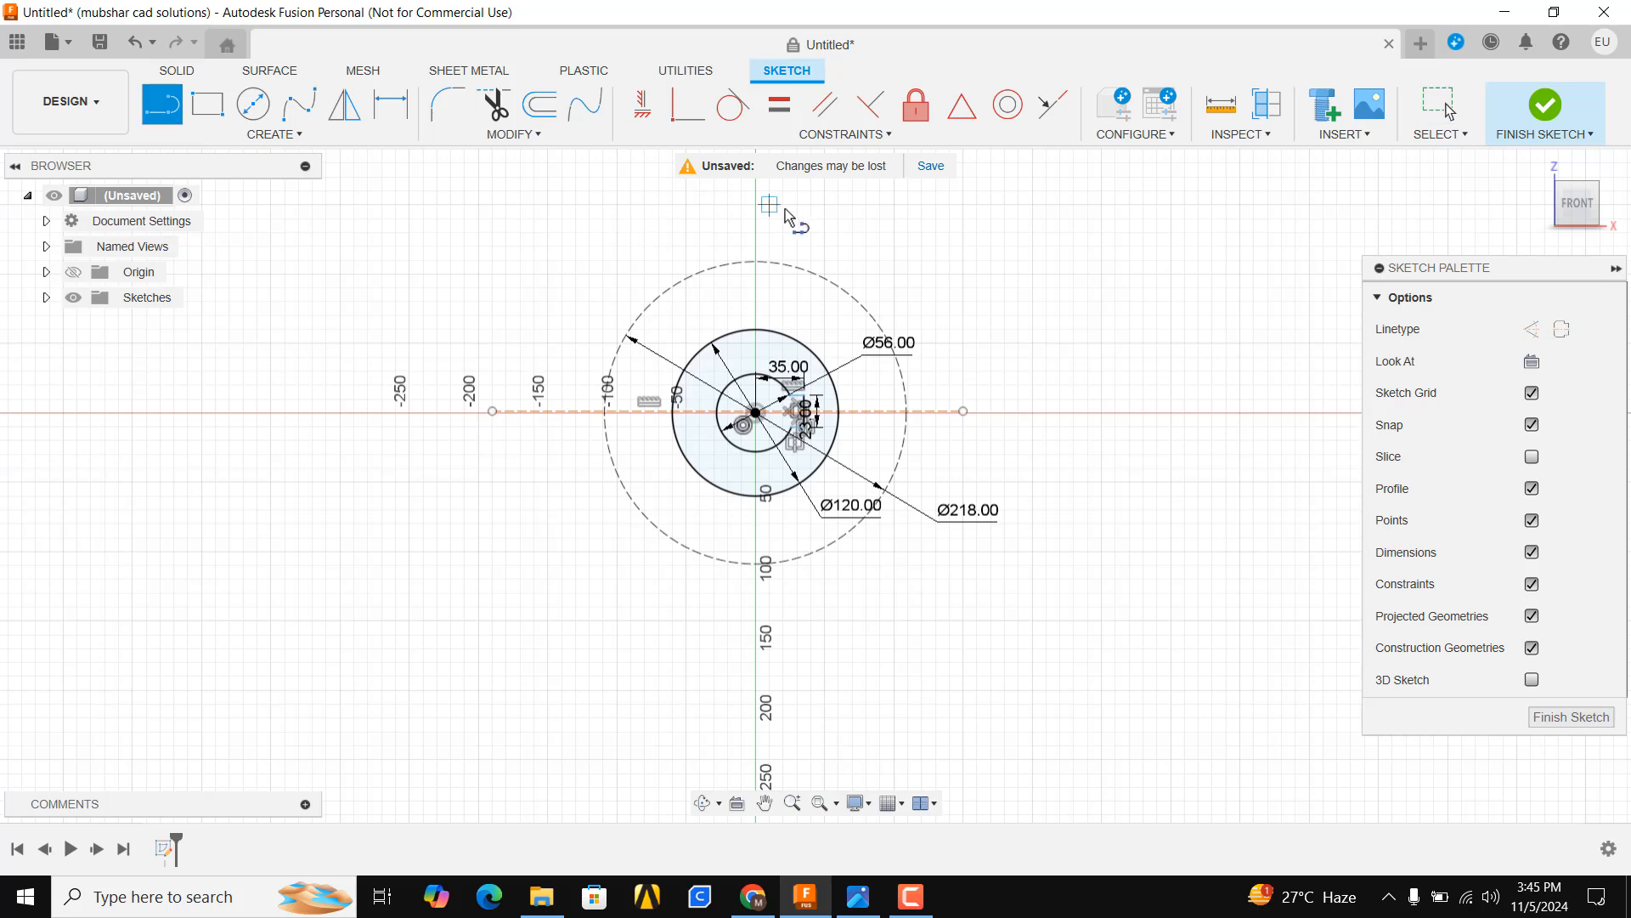
left_click(756, 204)
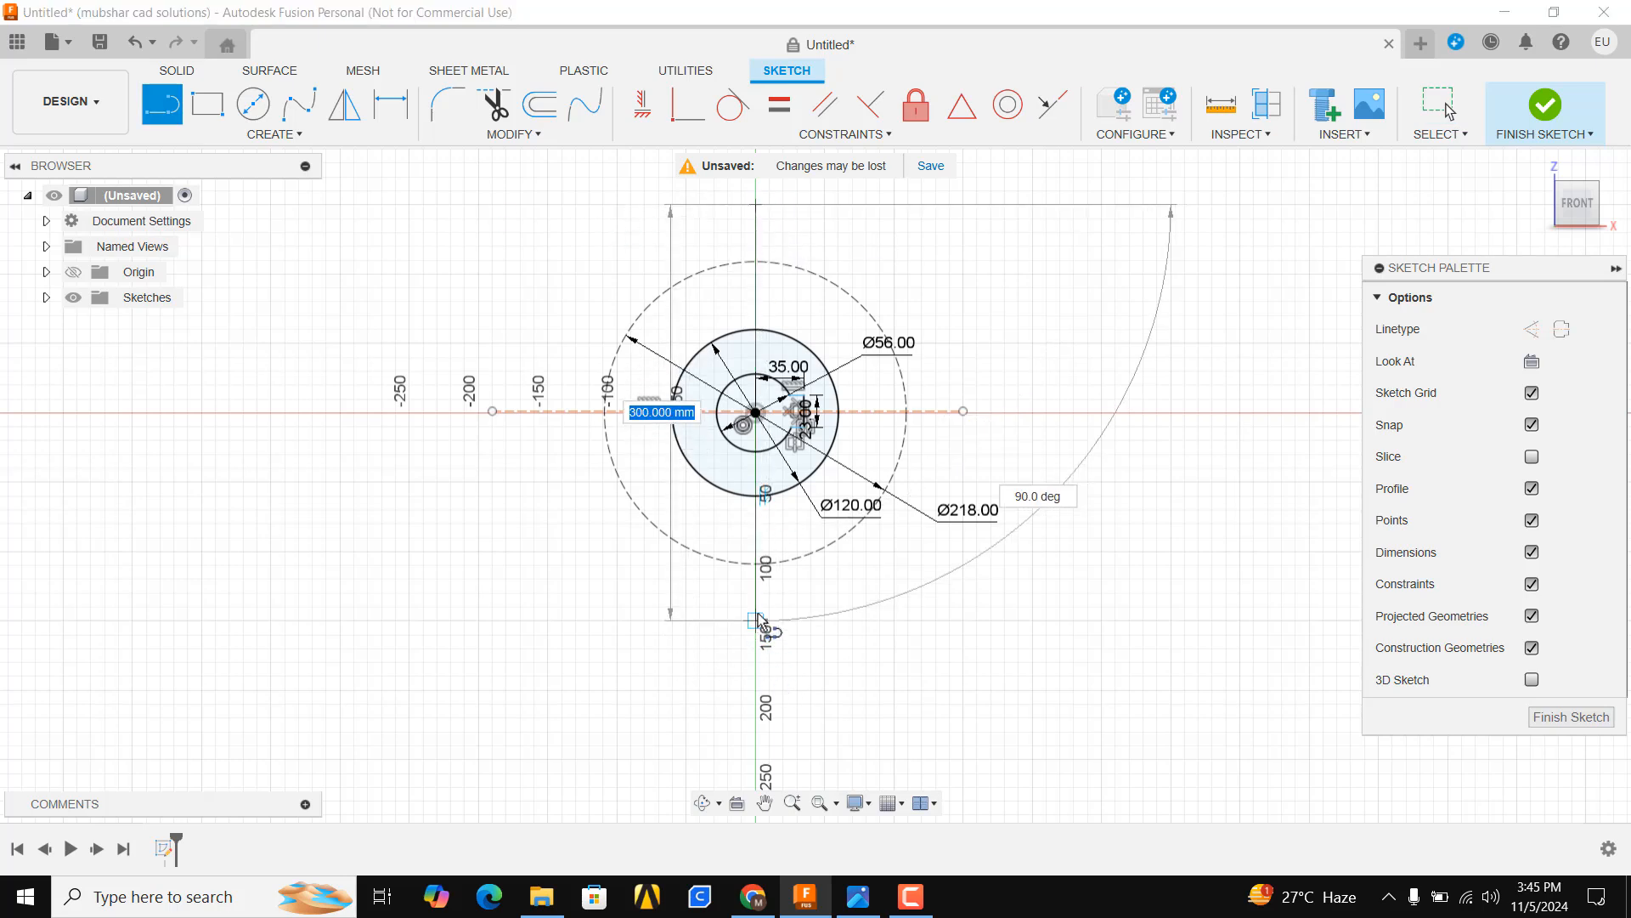
left_click(755, 606)
key("Escape")
left_click(765, 316)
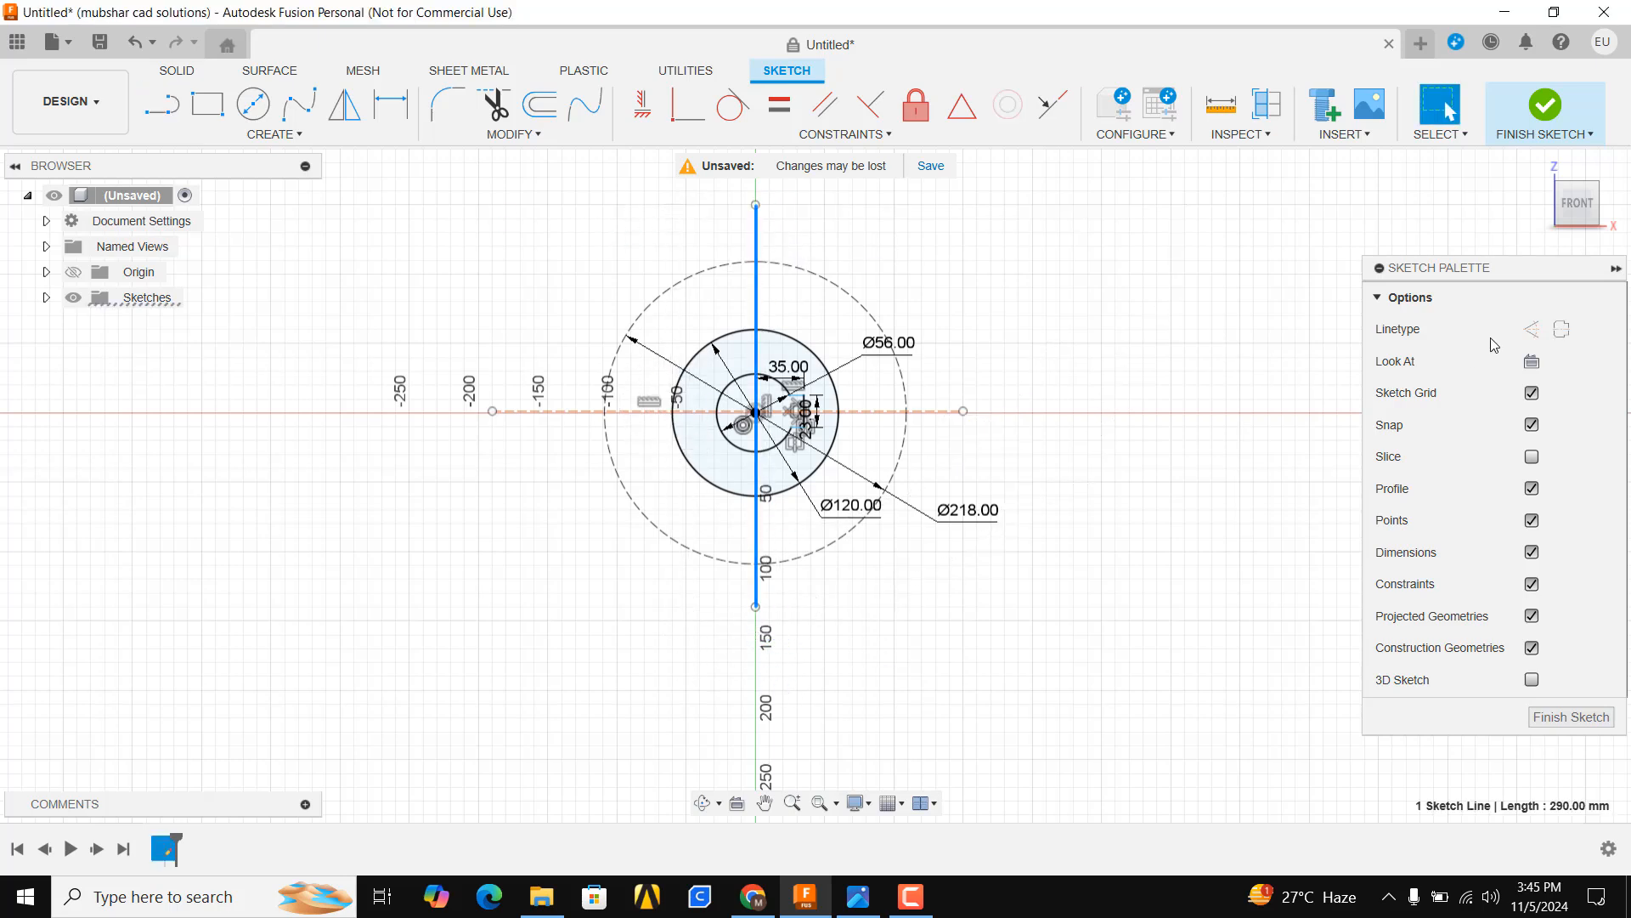
left_click(1533, 331)
left_click(705, 265)
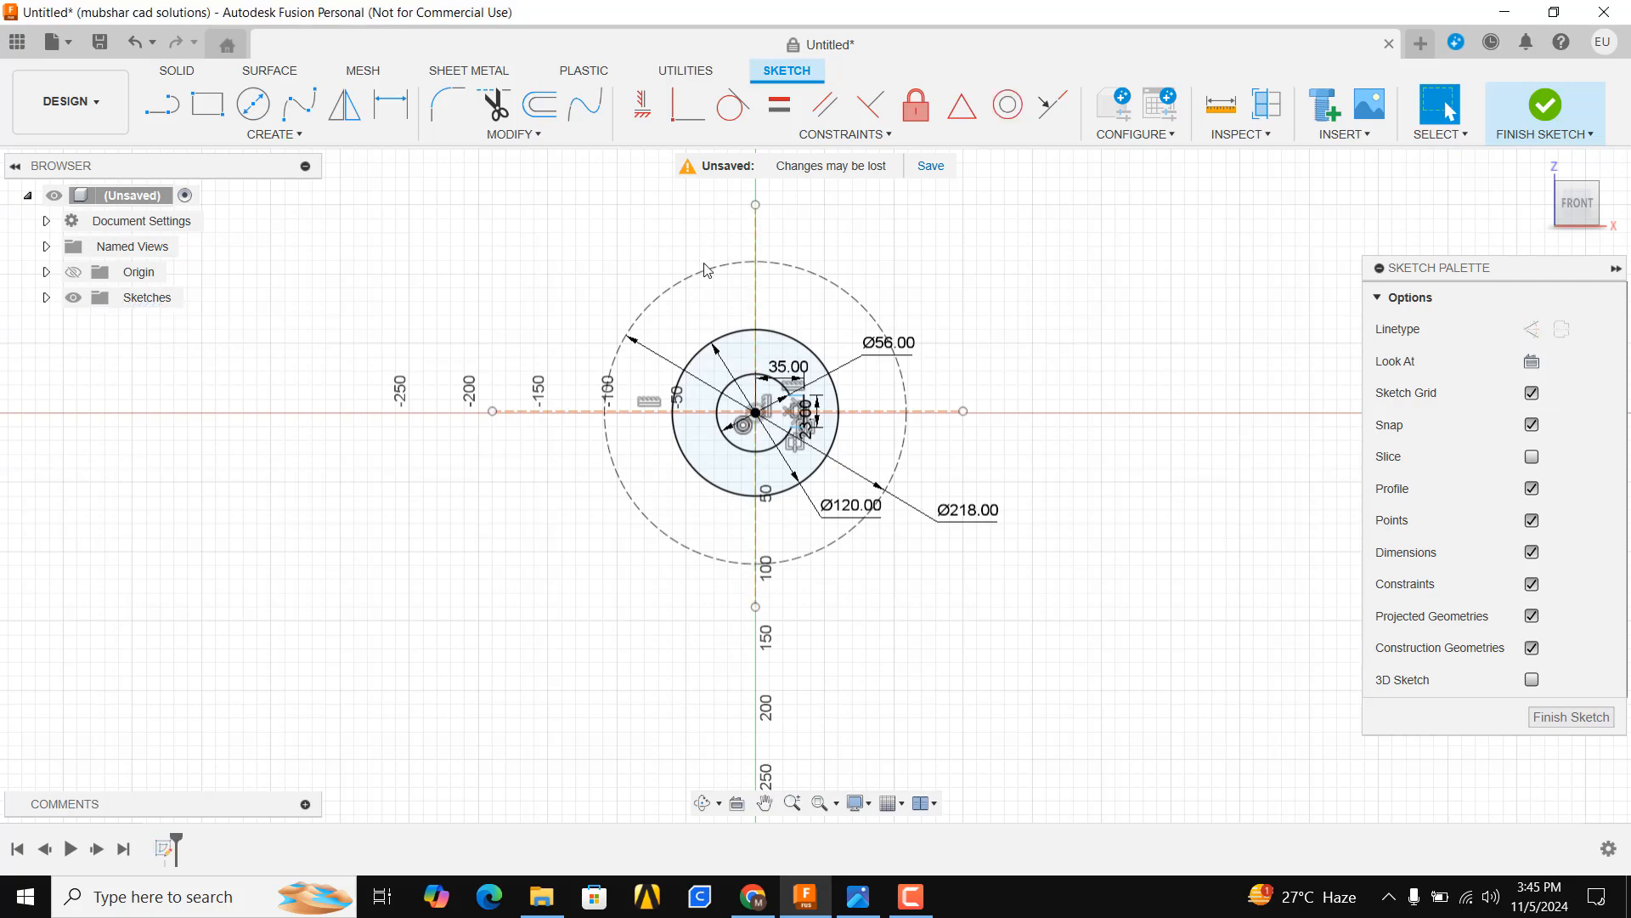
Mirror the keyway's three lines about the vertical construction line to the opposite side
scroll(775, 337, "up", 6)
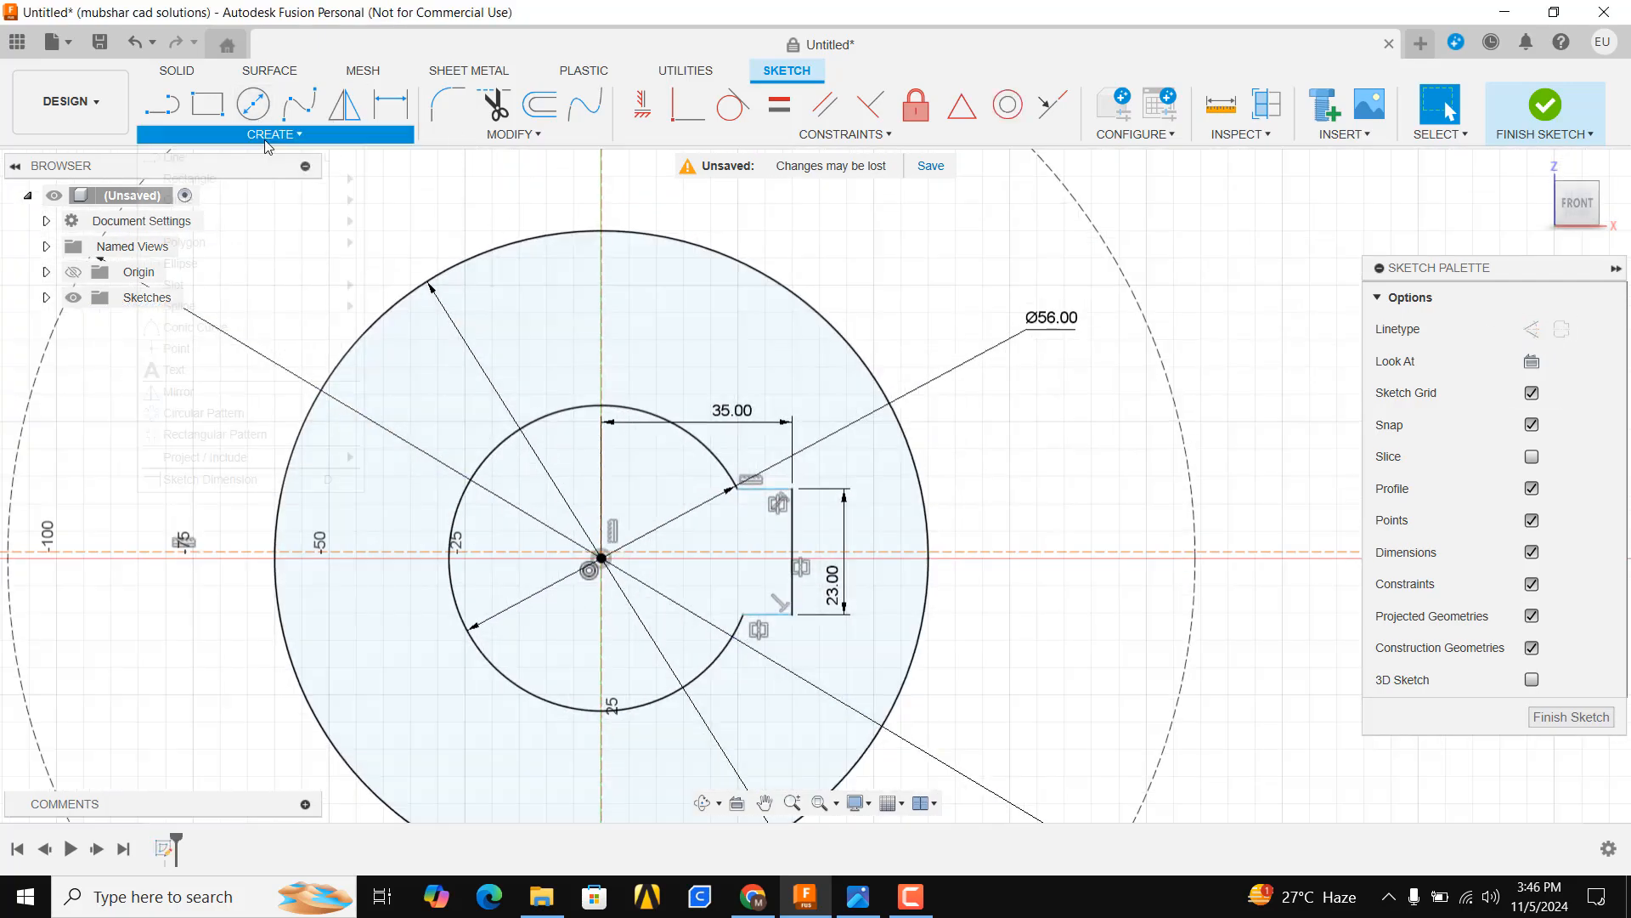
left_click(271, 134)
left_click(207, 389)
scroll(791, 524, "up", 3)
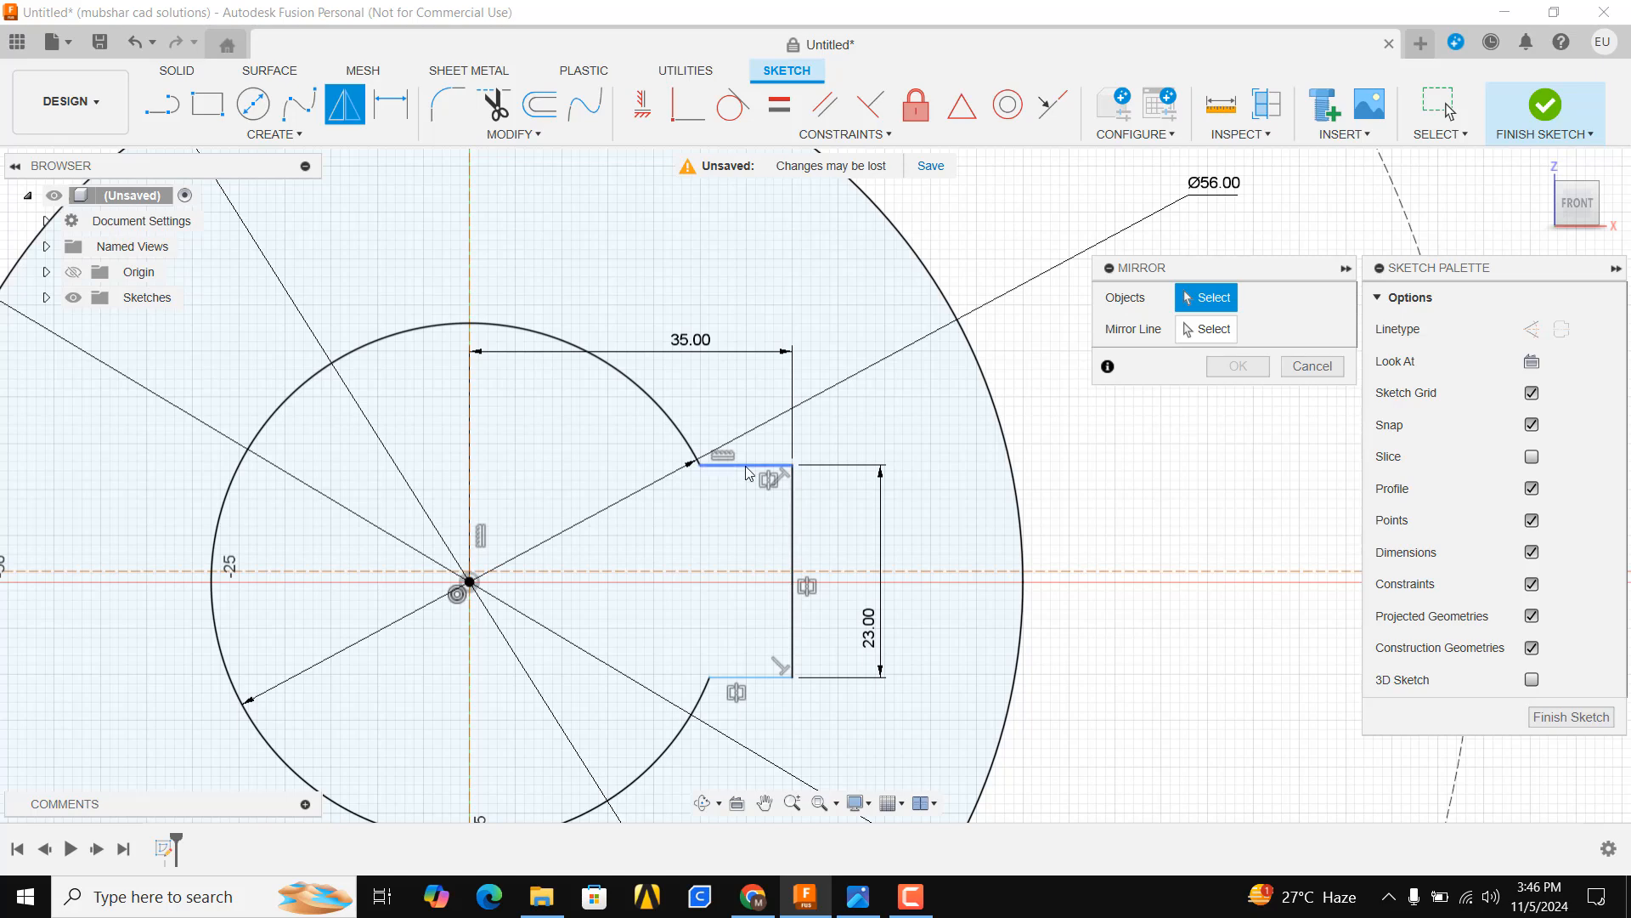
left_click(746, 466)
left_click(793, 507)
left_click(762, 671)
scroll(680, 437, "down", 3)
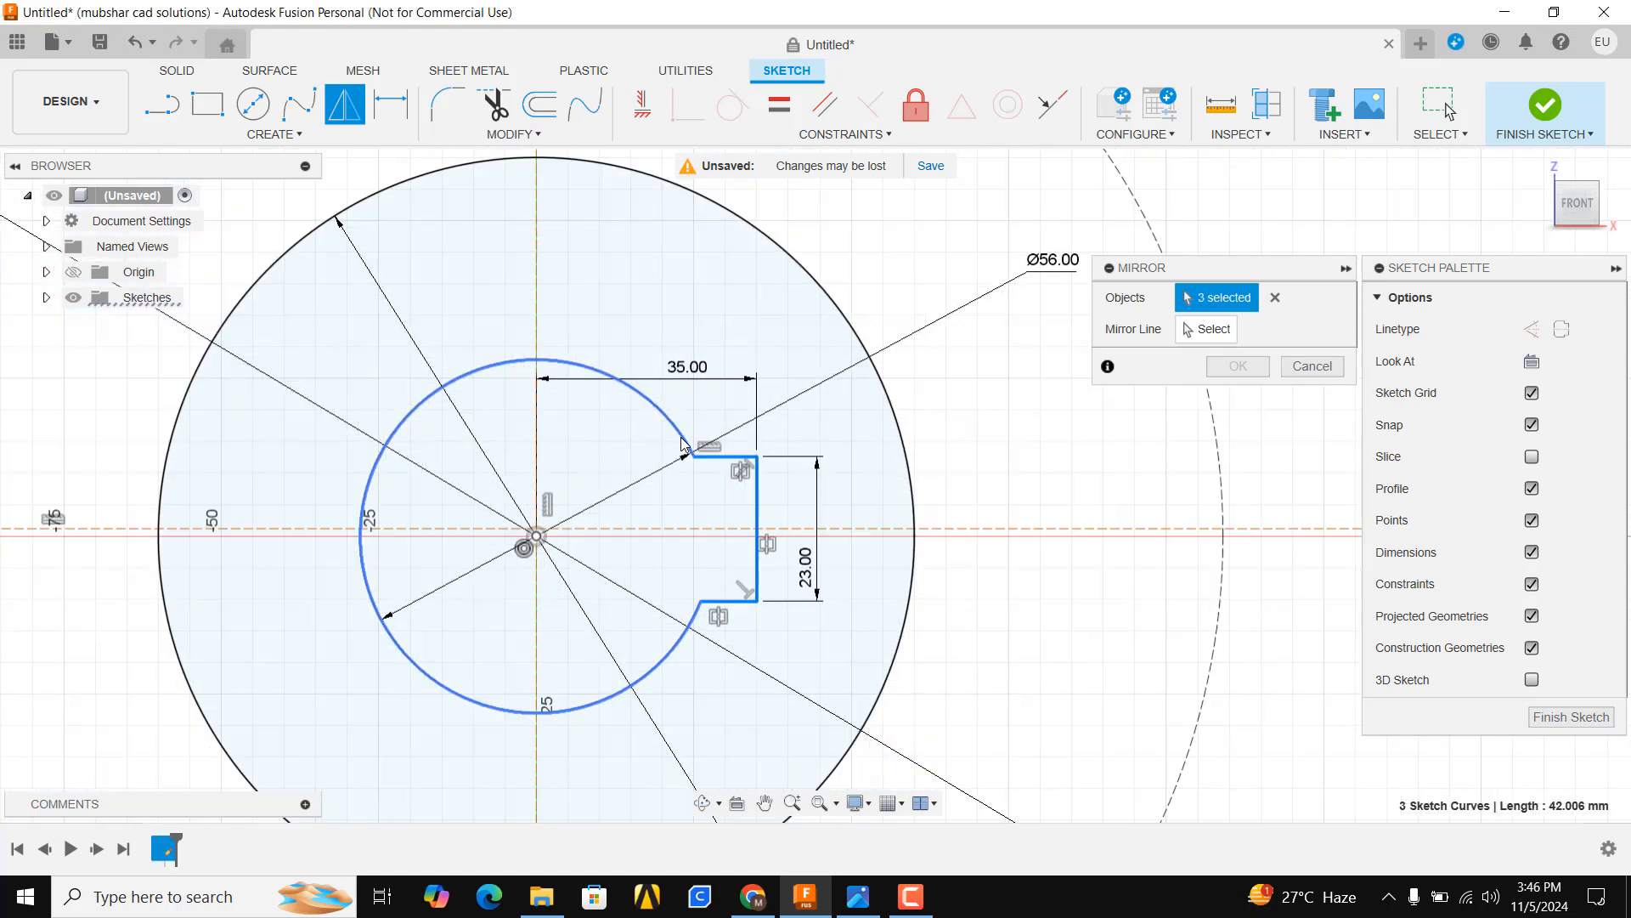
left_click(1220, 332)
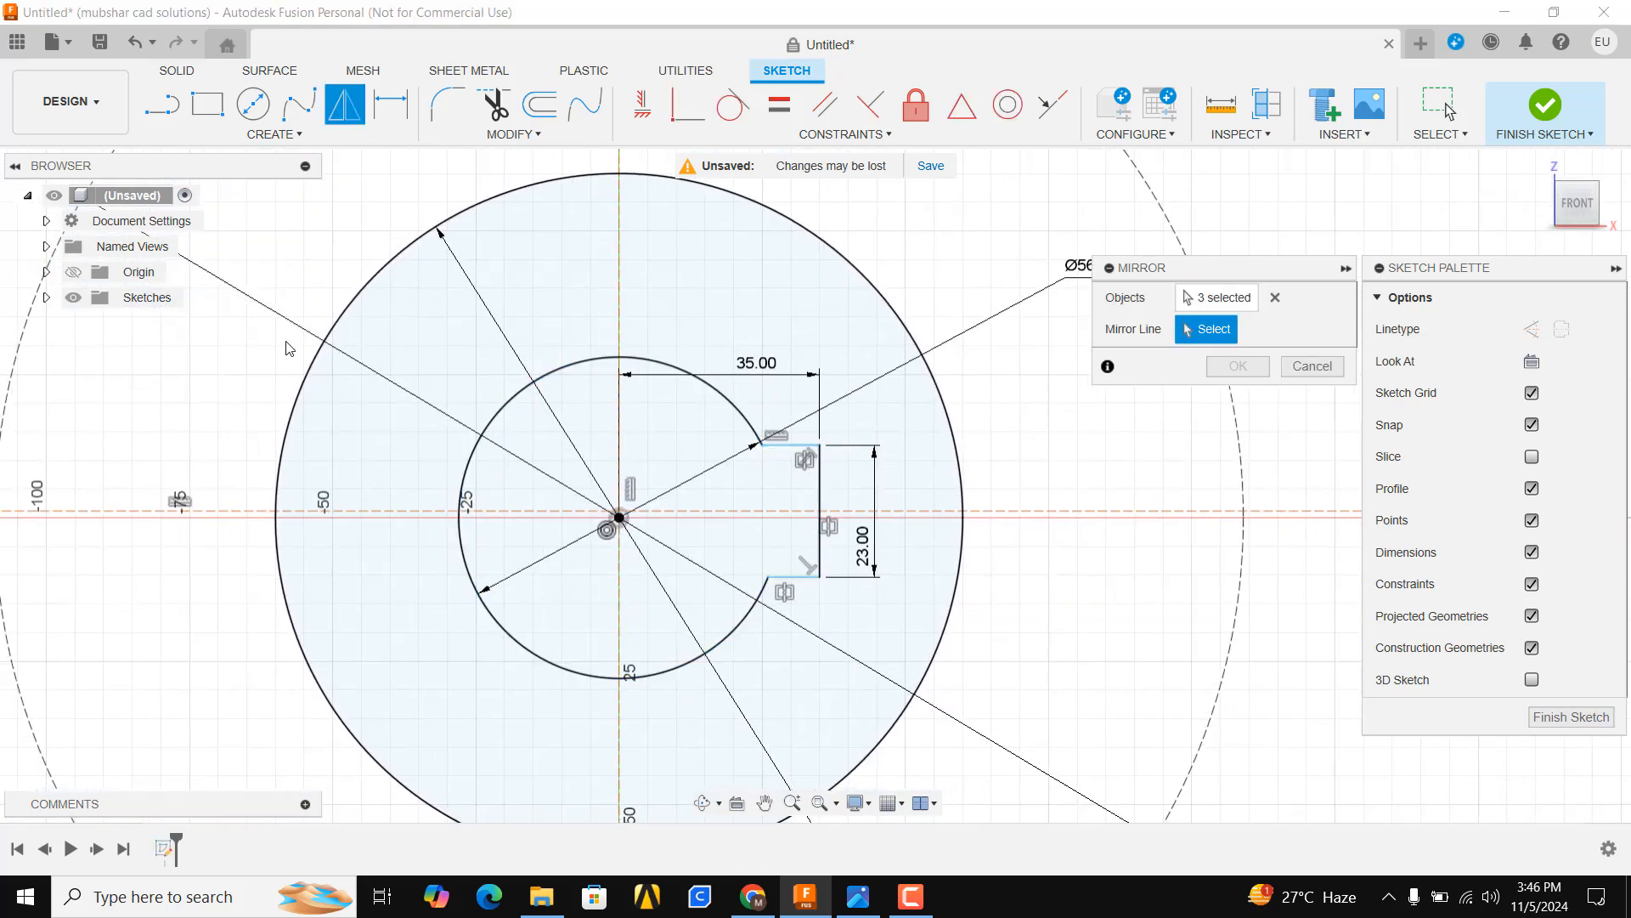
left_click(619, 284)
scroll(745, 438, "up", 2)
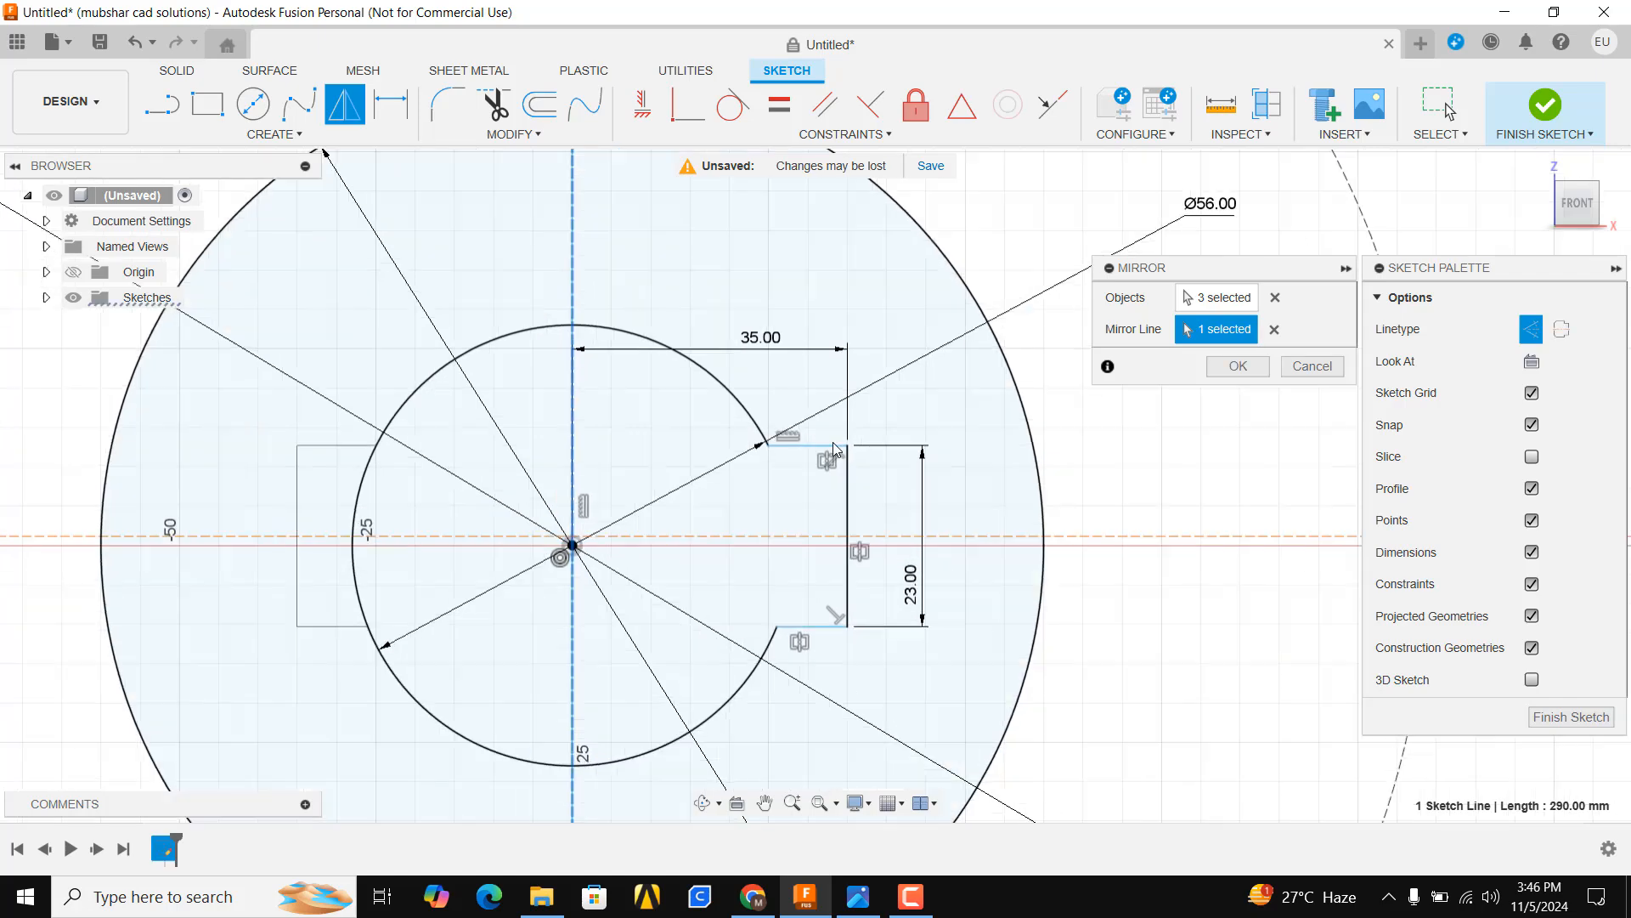
left_click(1238, 366)
Trim away the arc of the 56 mm circle inside the mirrored keyway
left_click(497, 105)
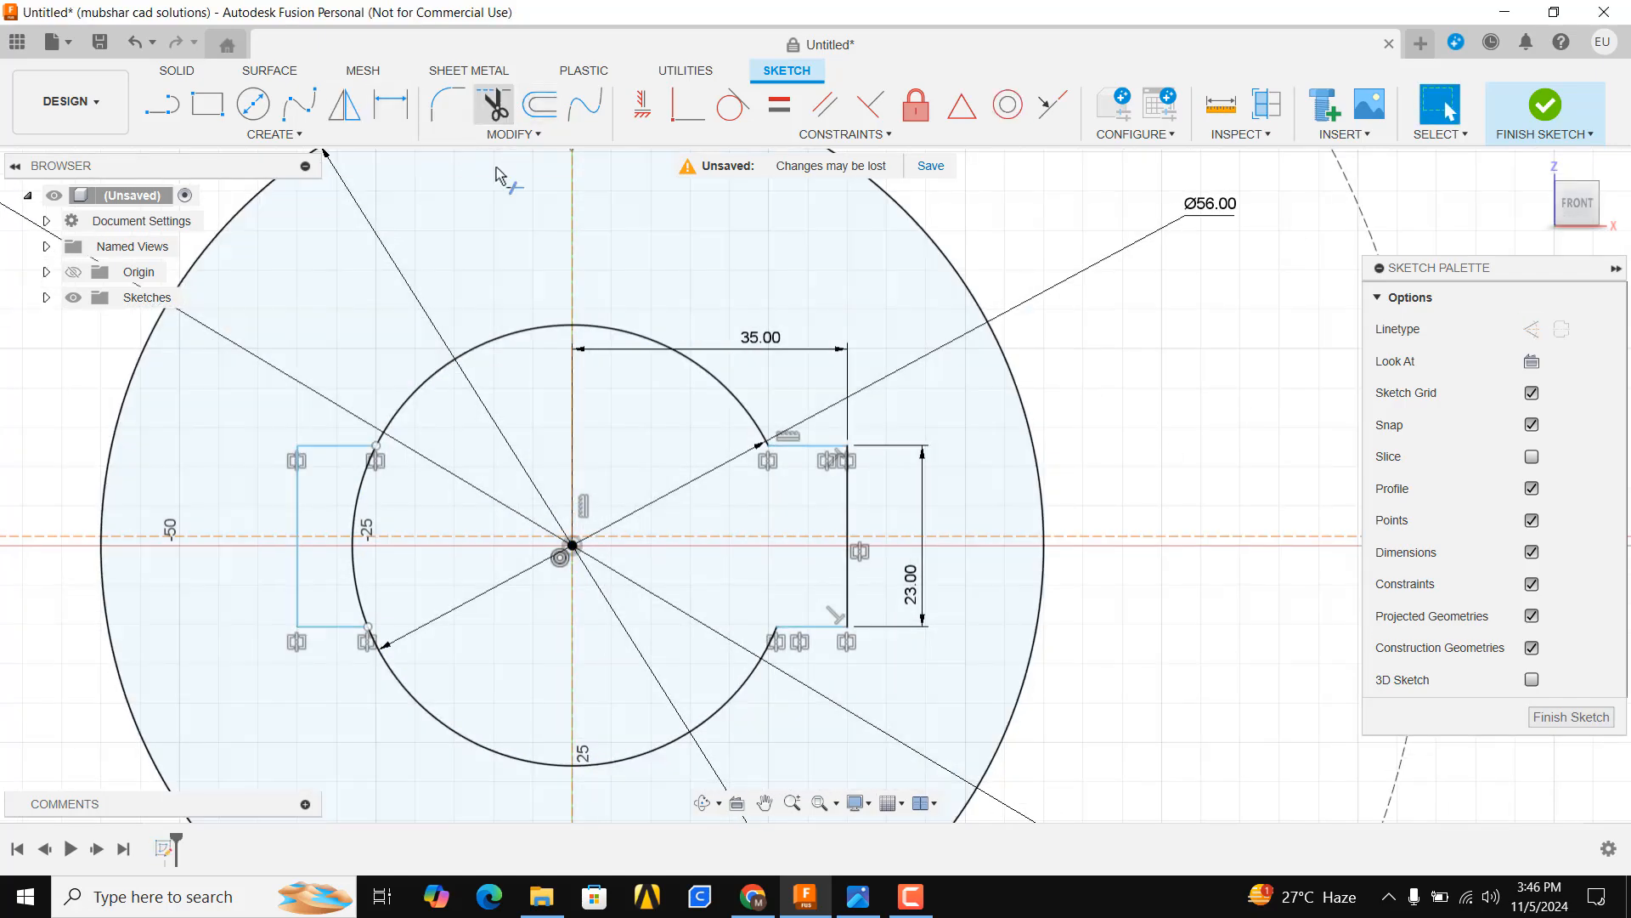
left_click(364, 503)
scroll(322, 518, "down", 5)
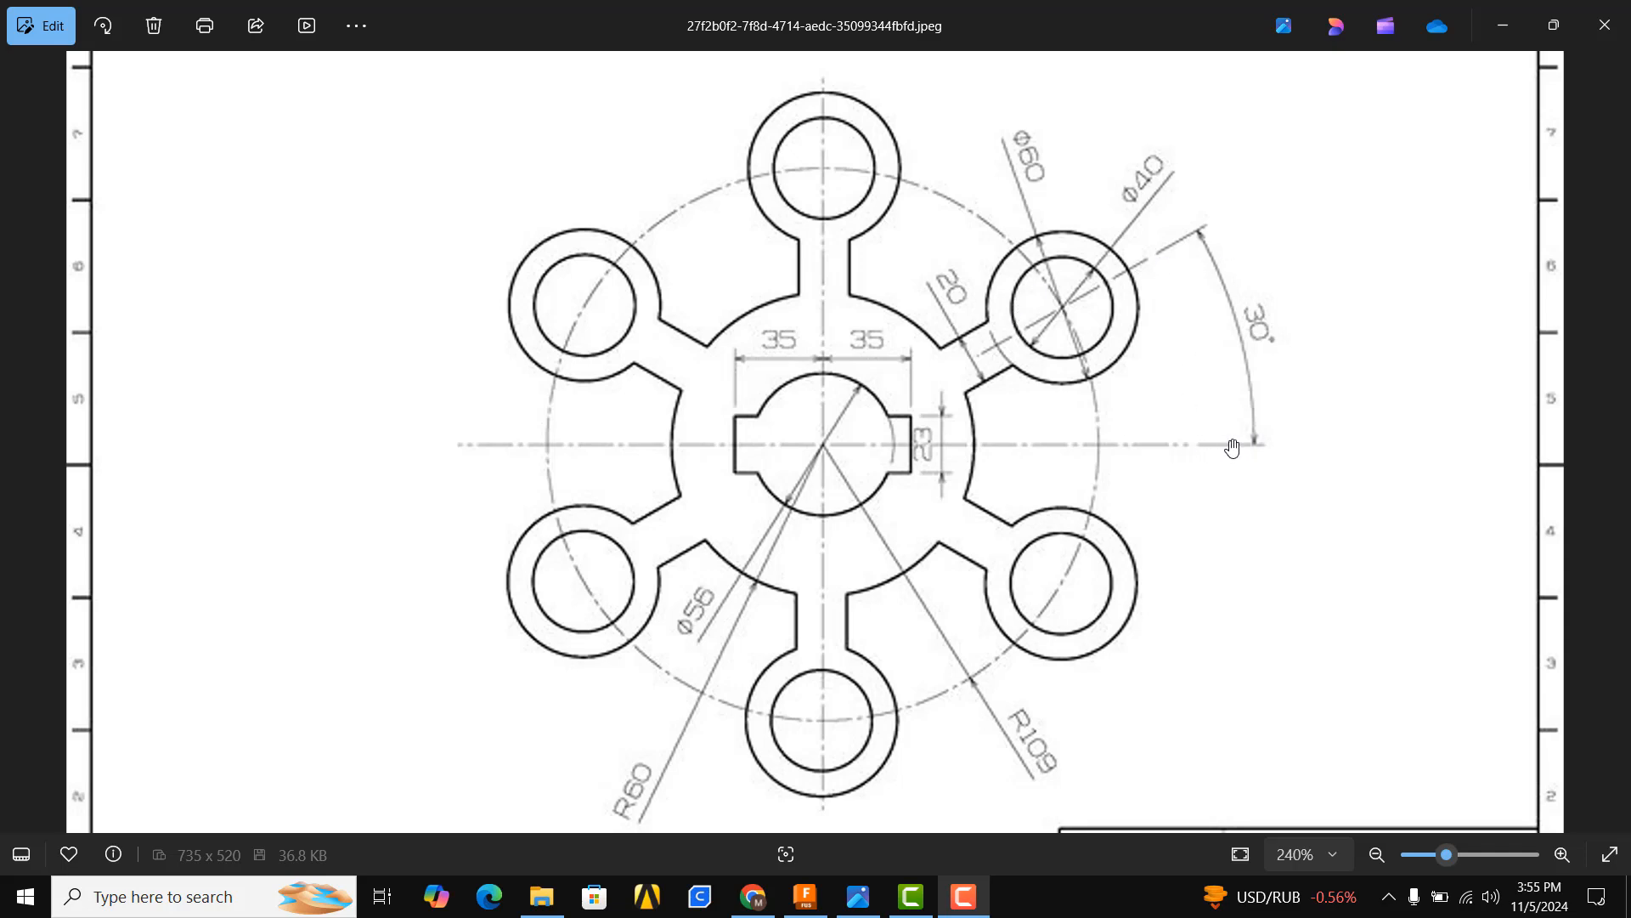
Draw a construction line about 151 mm long from the centre at 30 degrees above horizontal
left_click(173, 114)
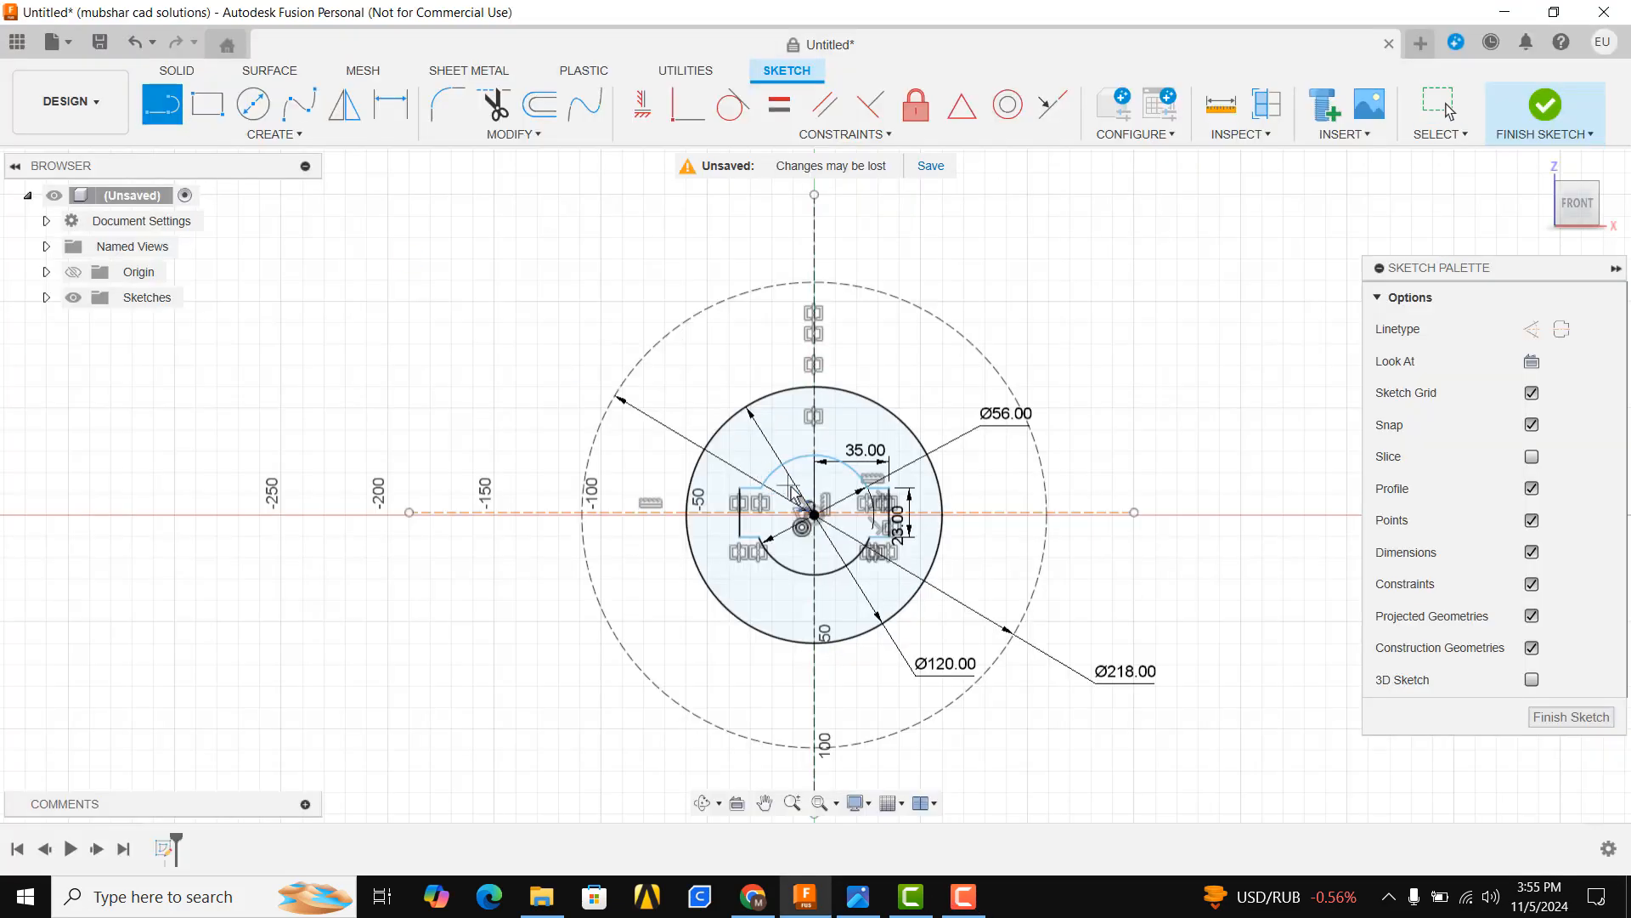
left_click(815, 515)
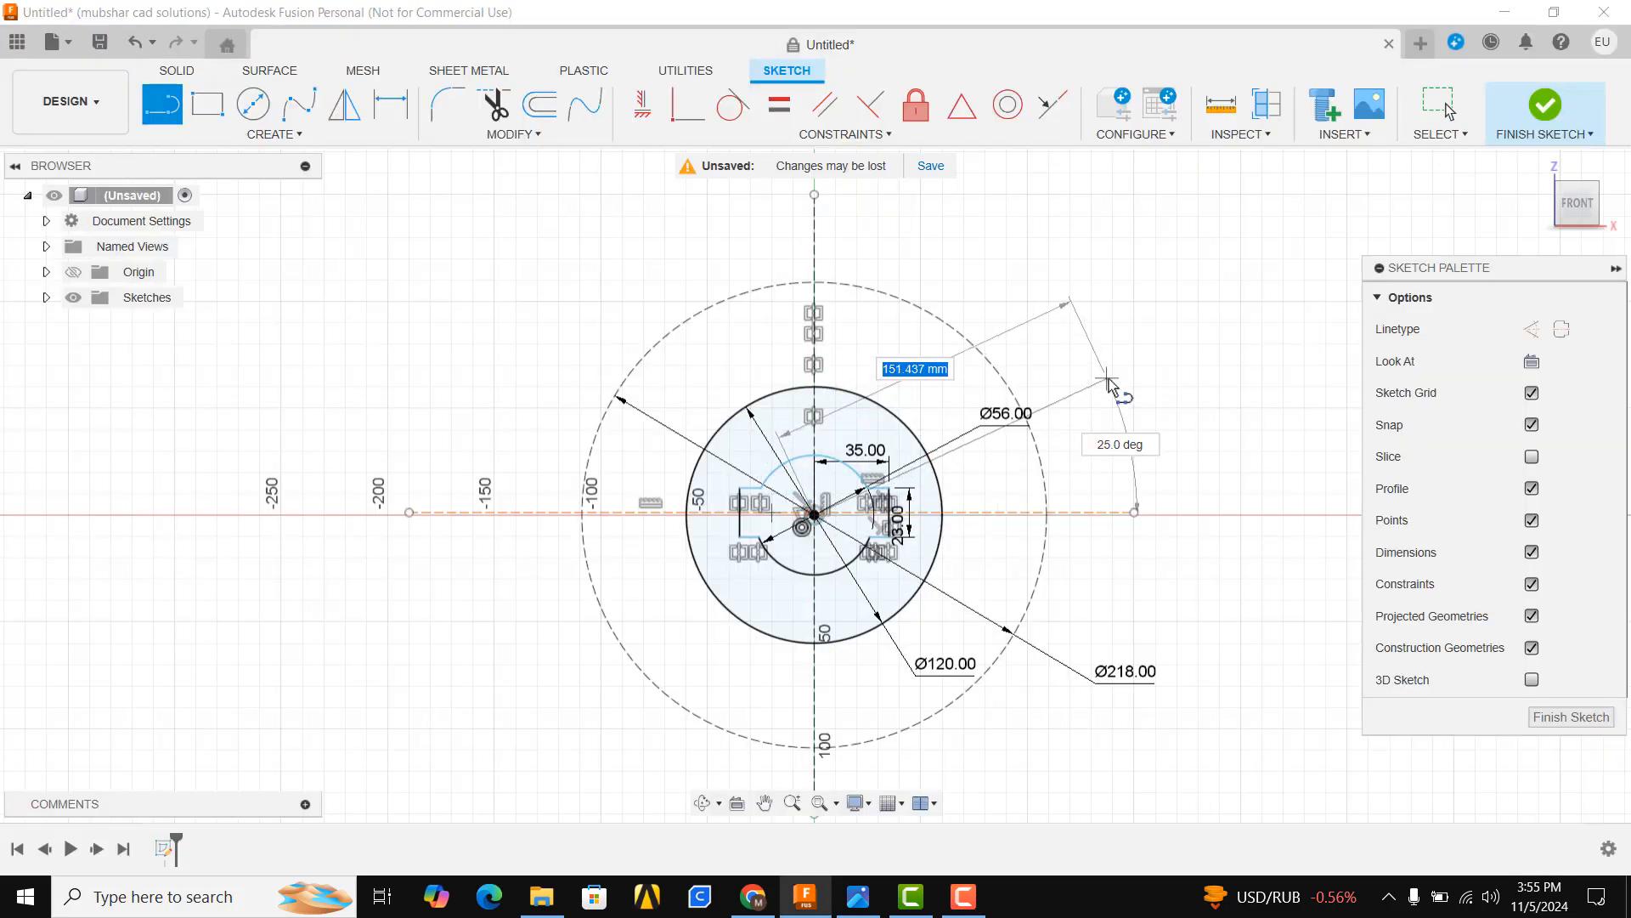
key("Tab")
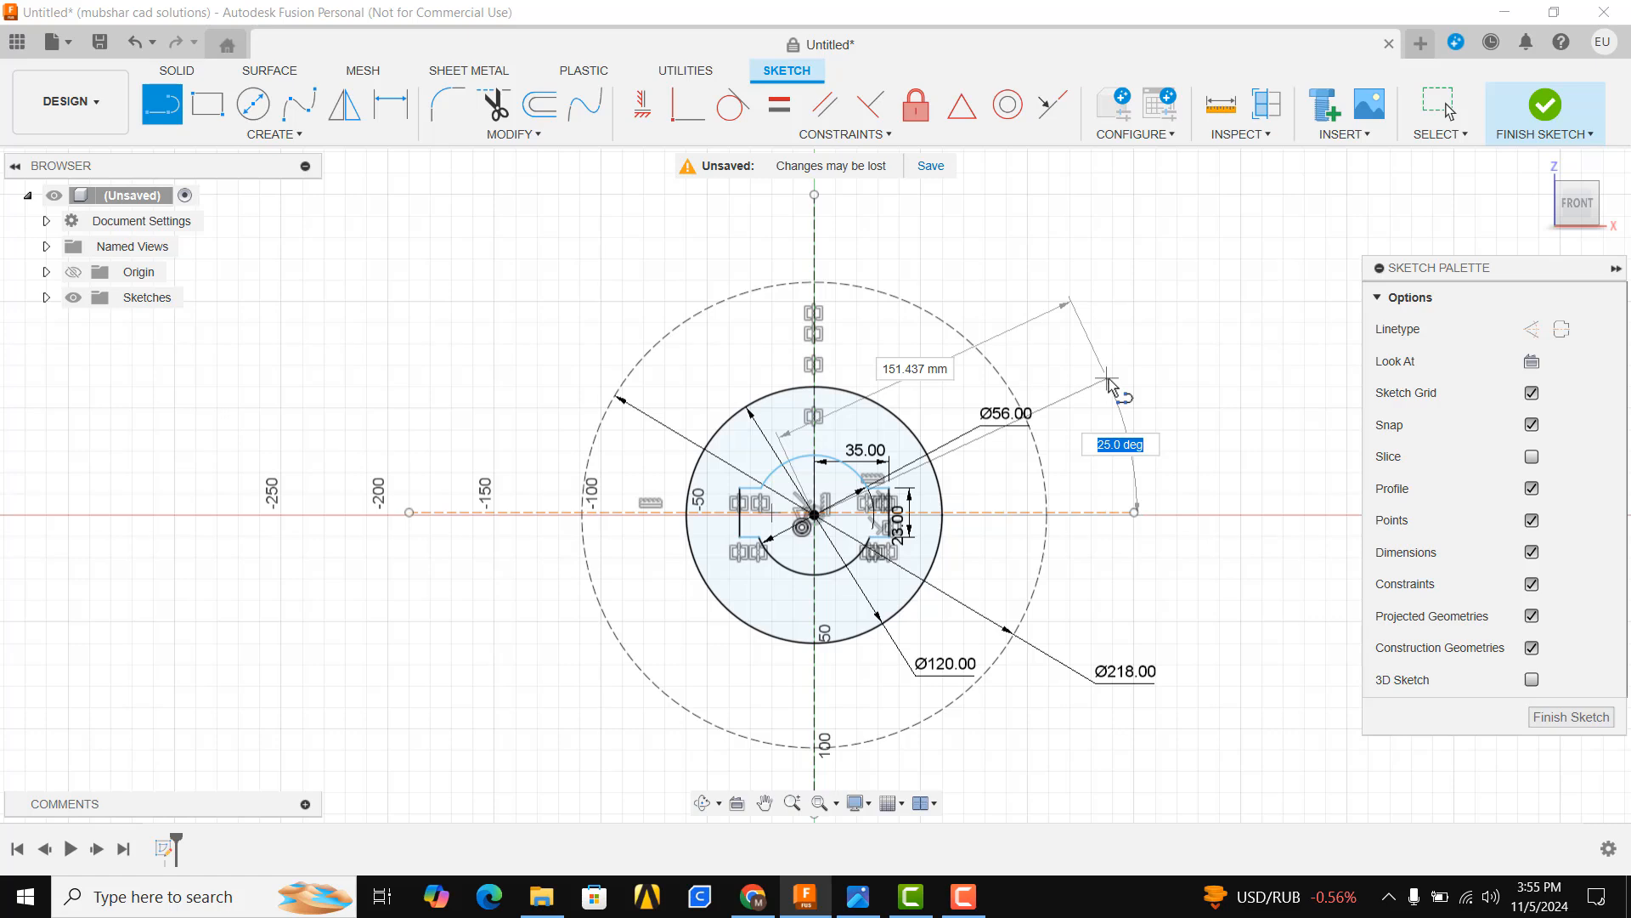
type("30")
key("Return")
key("Escape")
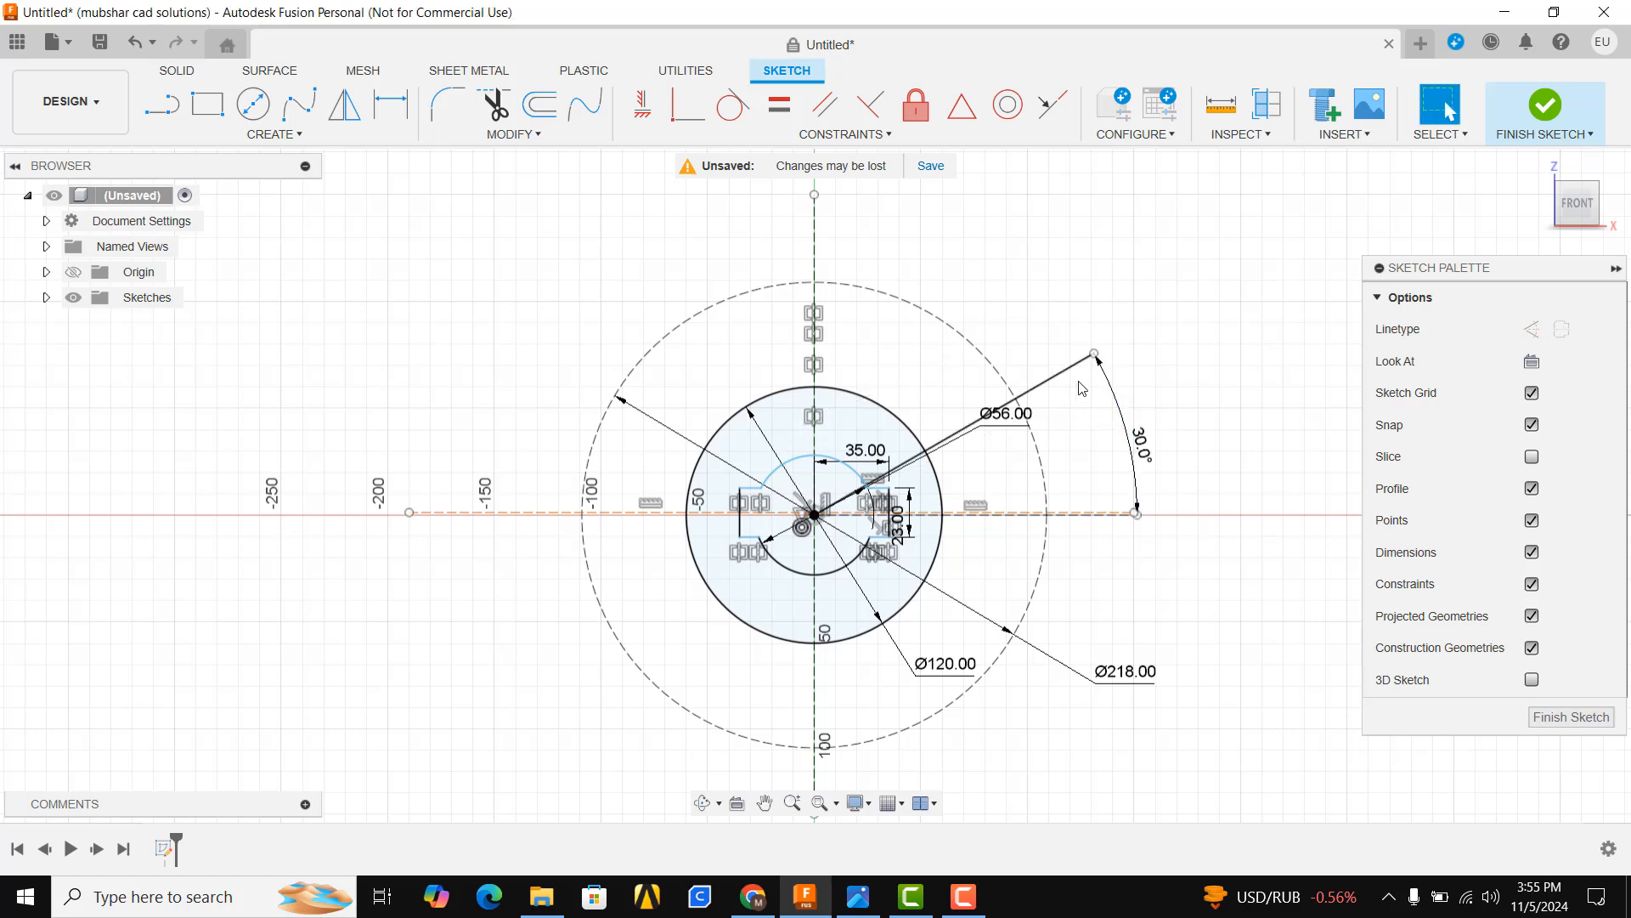
left_click(1531, 329)
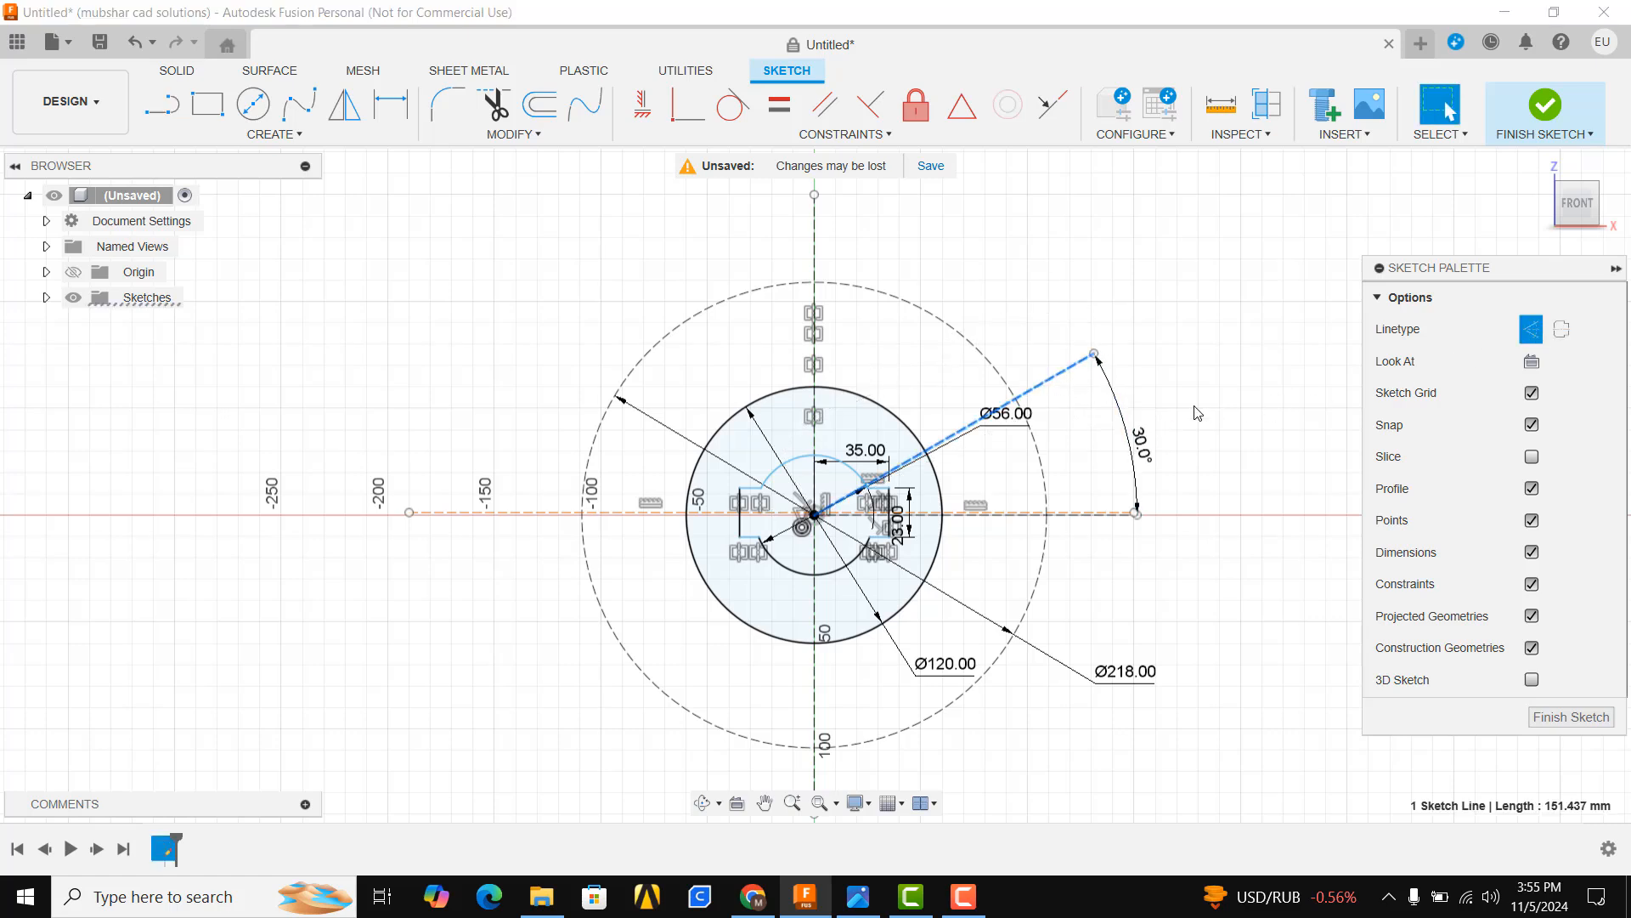
scroll(1103, 568, "up", 2)
Draw a 40 mm circle centred where the 30° line crosses the 218 mm construction circle
key("alt+Tab")
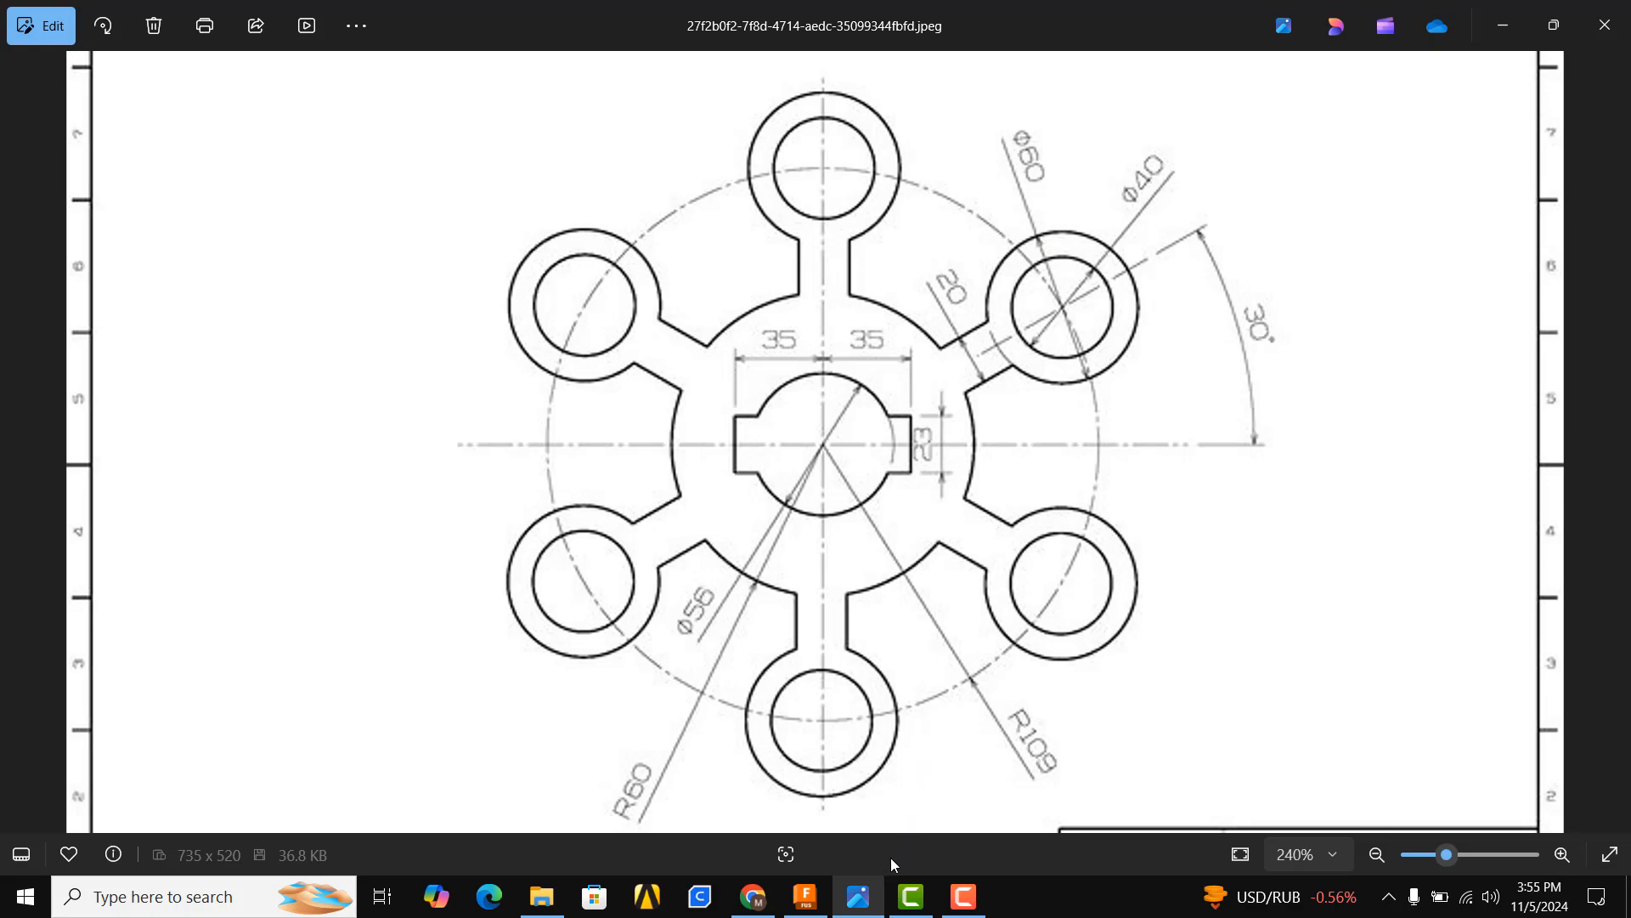
left_click(858, 896)
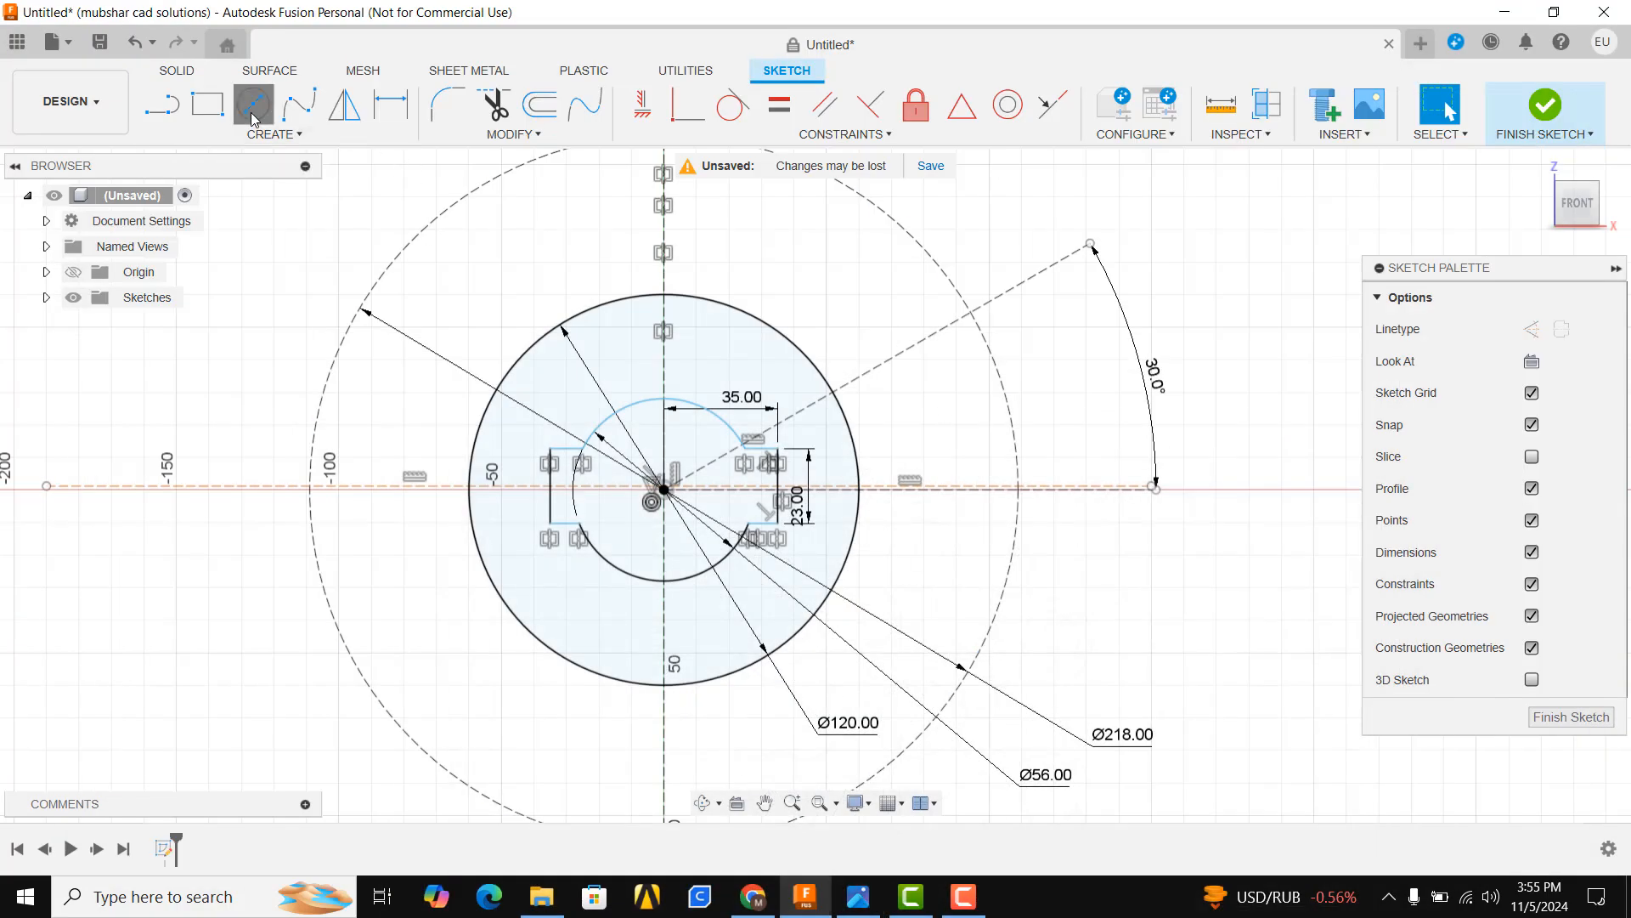
left_click(252, 105)
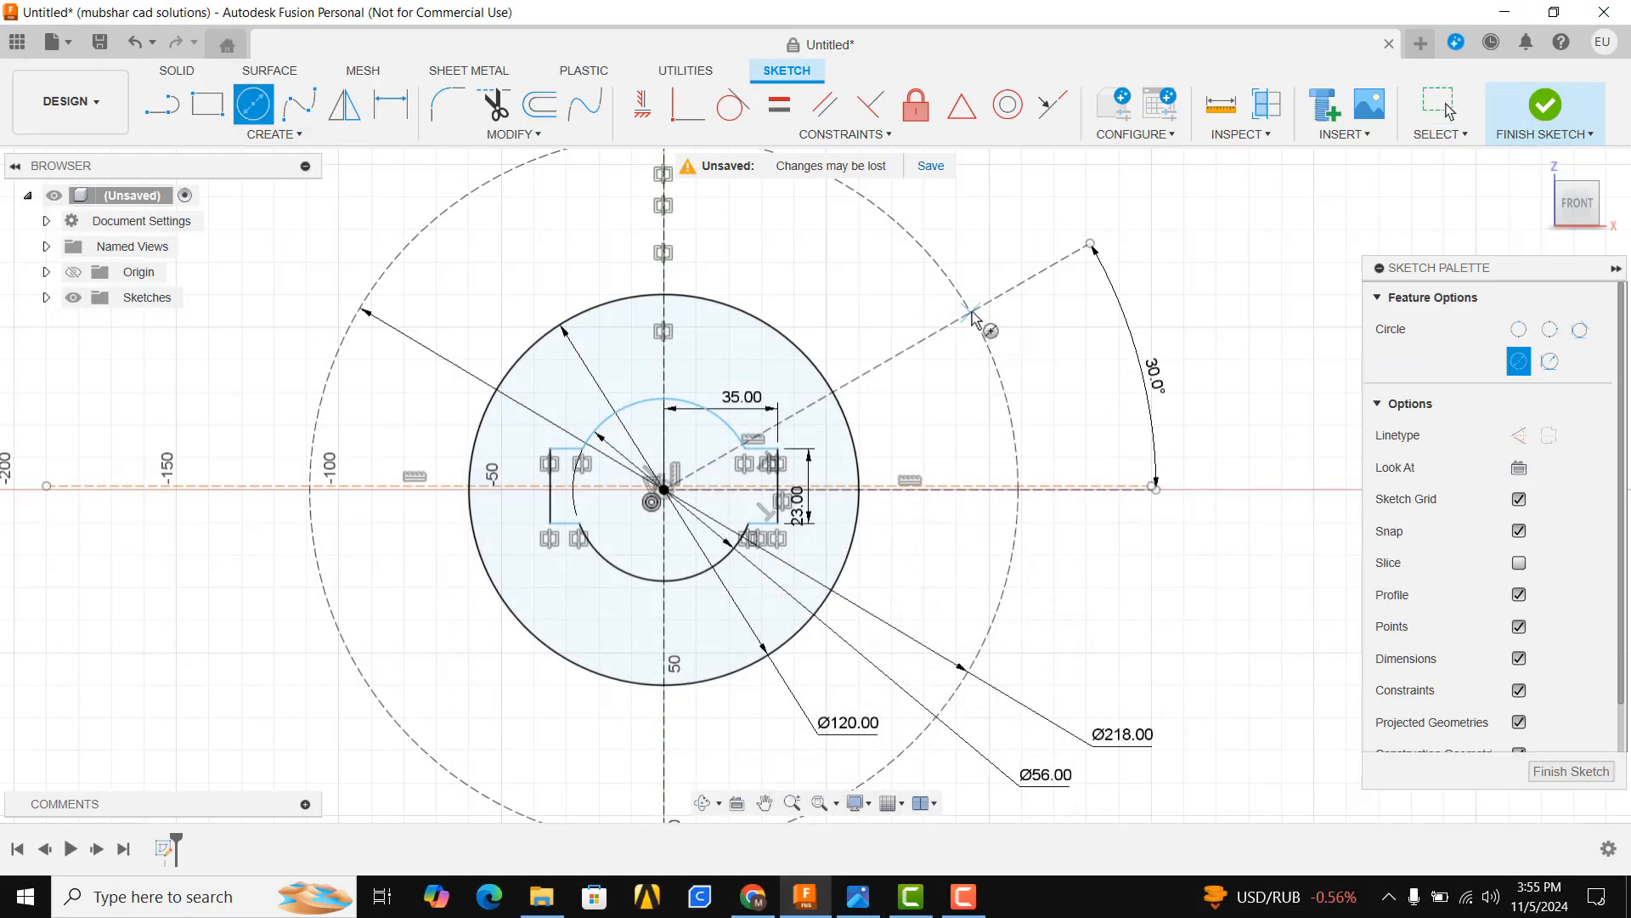
left_click(970, 313)
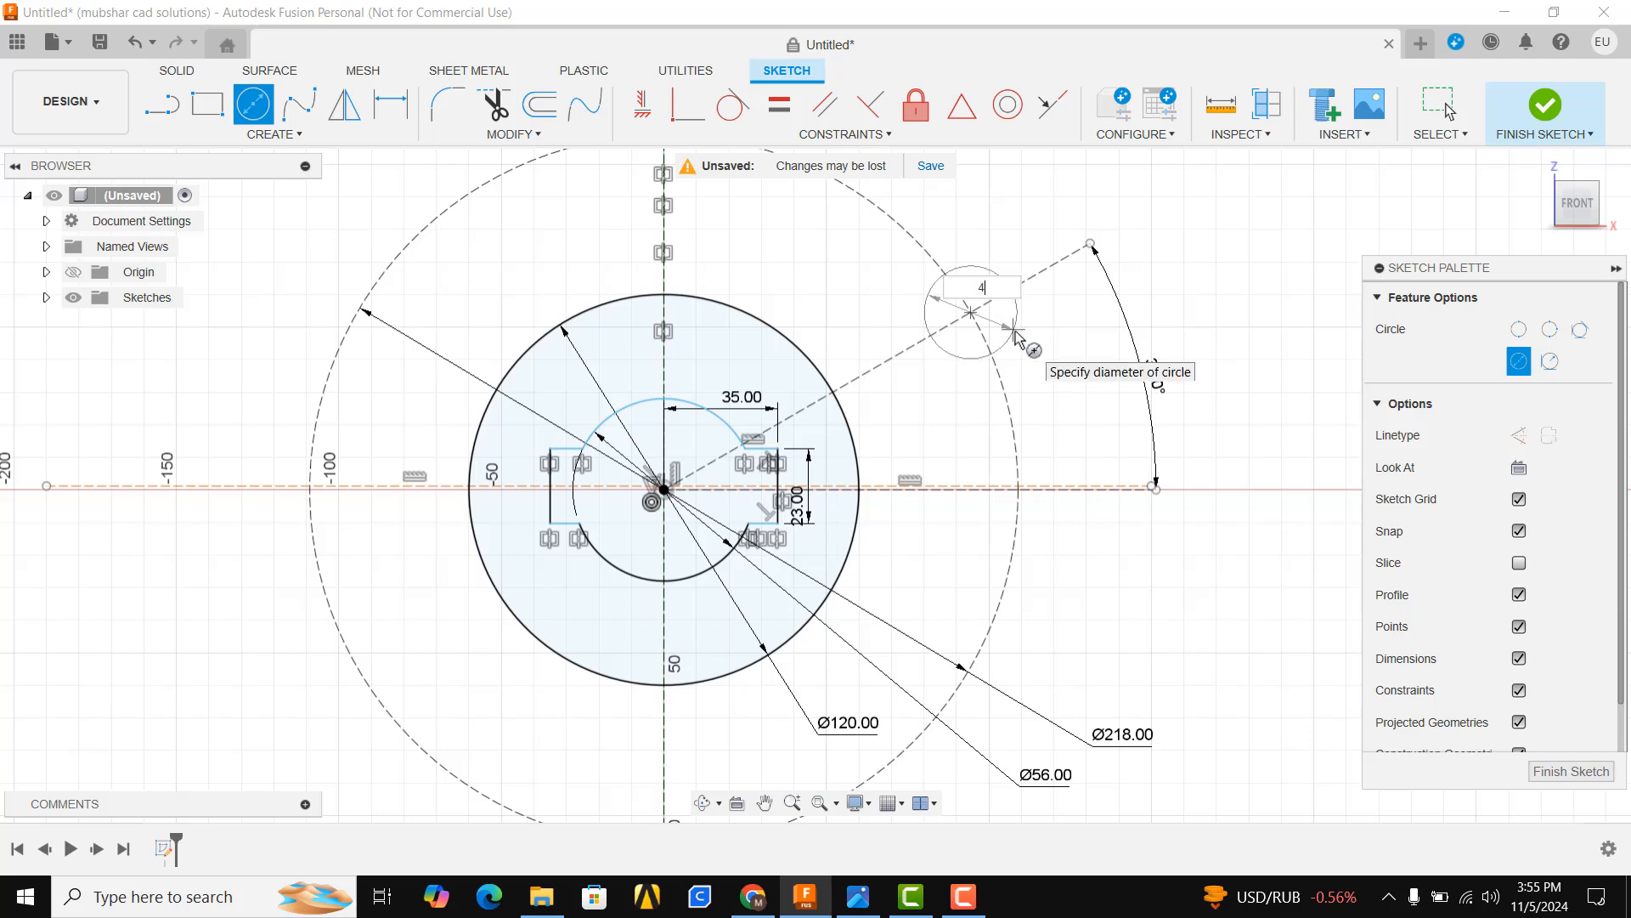
key("Return")
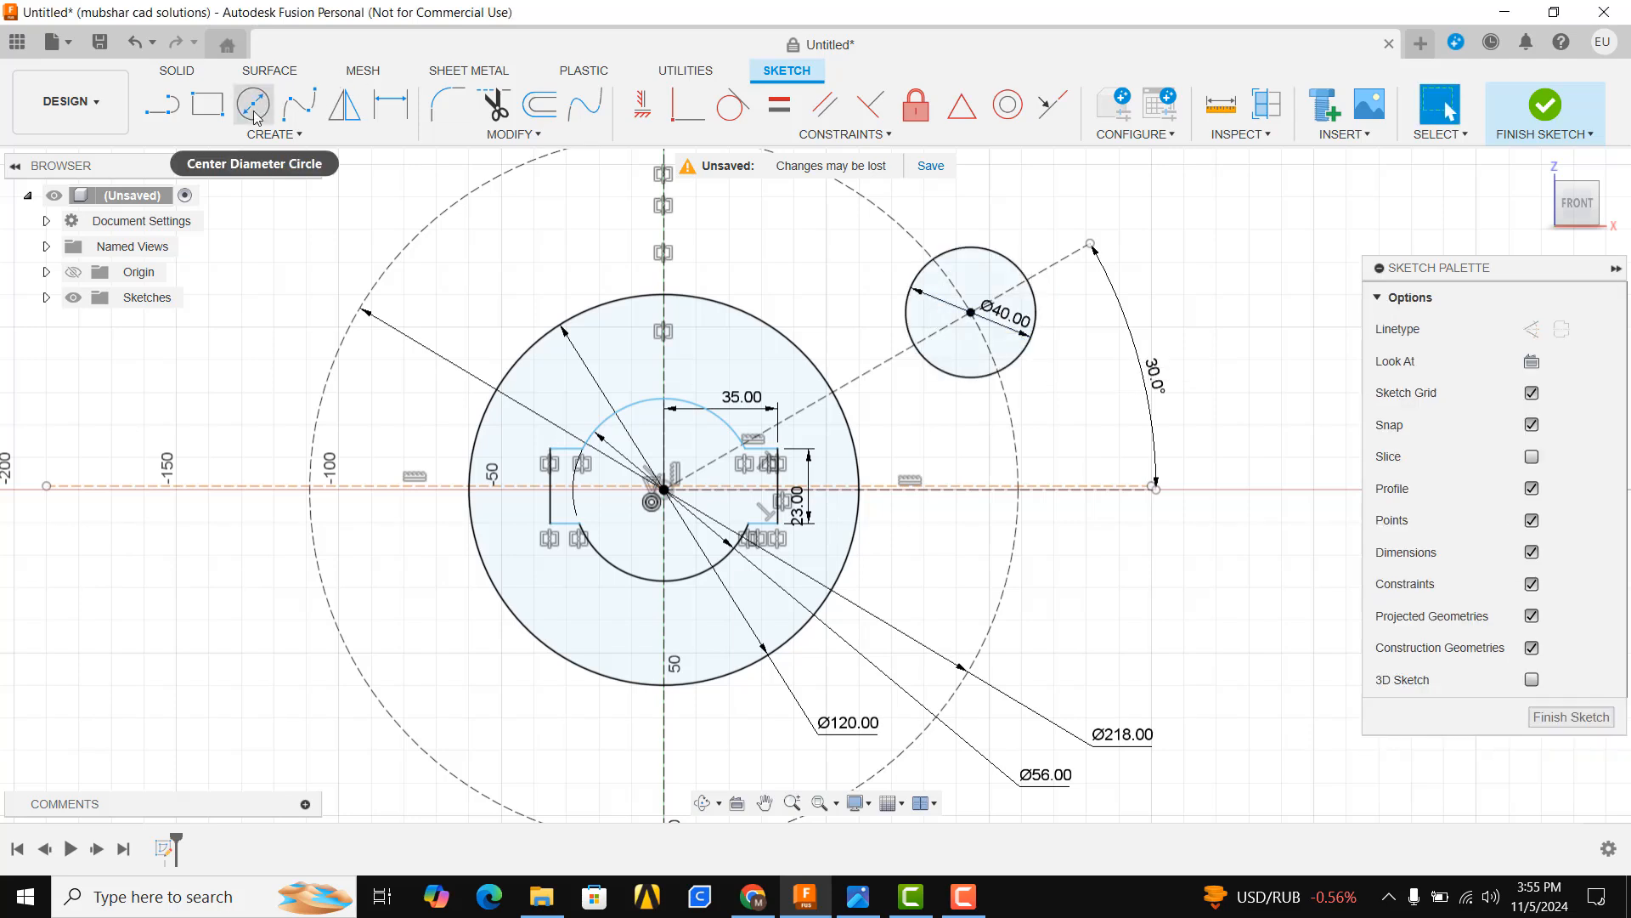
Draw a concentric 60 mm circle around the 40 mm circle
left_click(971, 313)
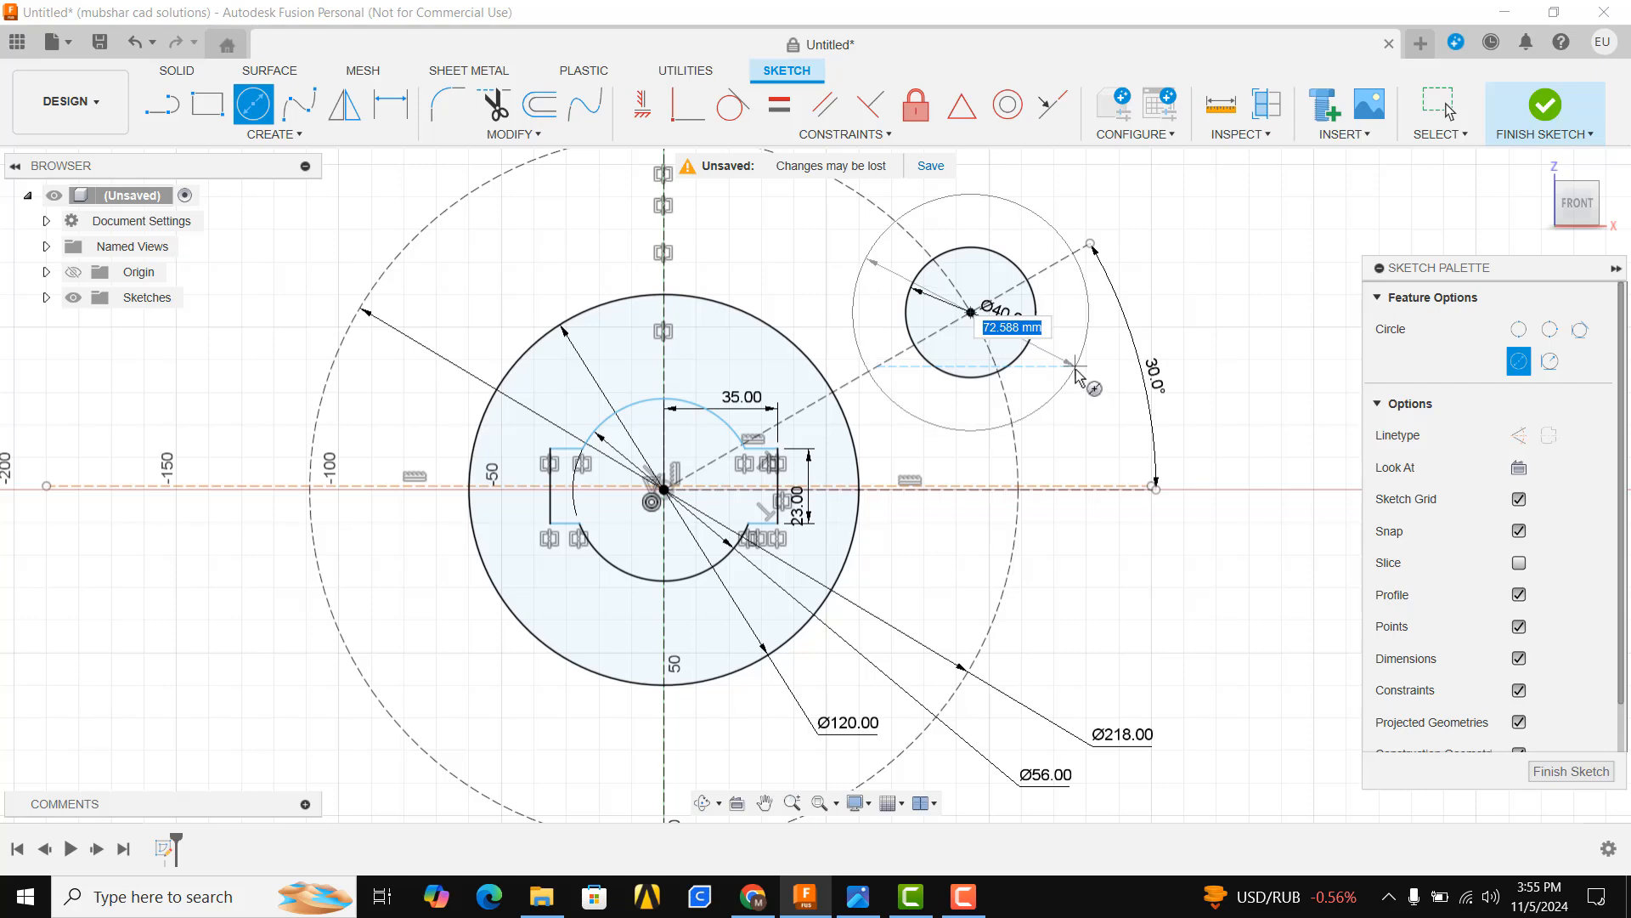
type("60")
key("Return")
key("Escape")
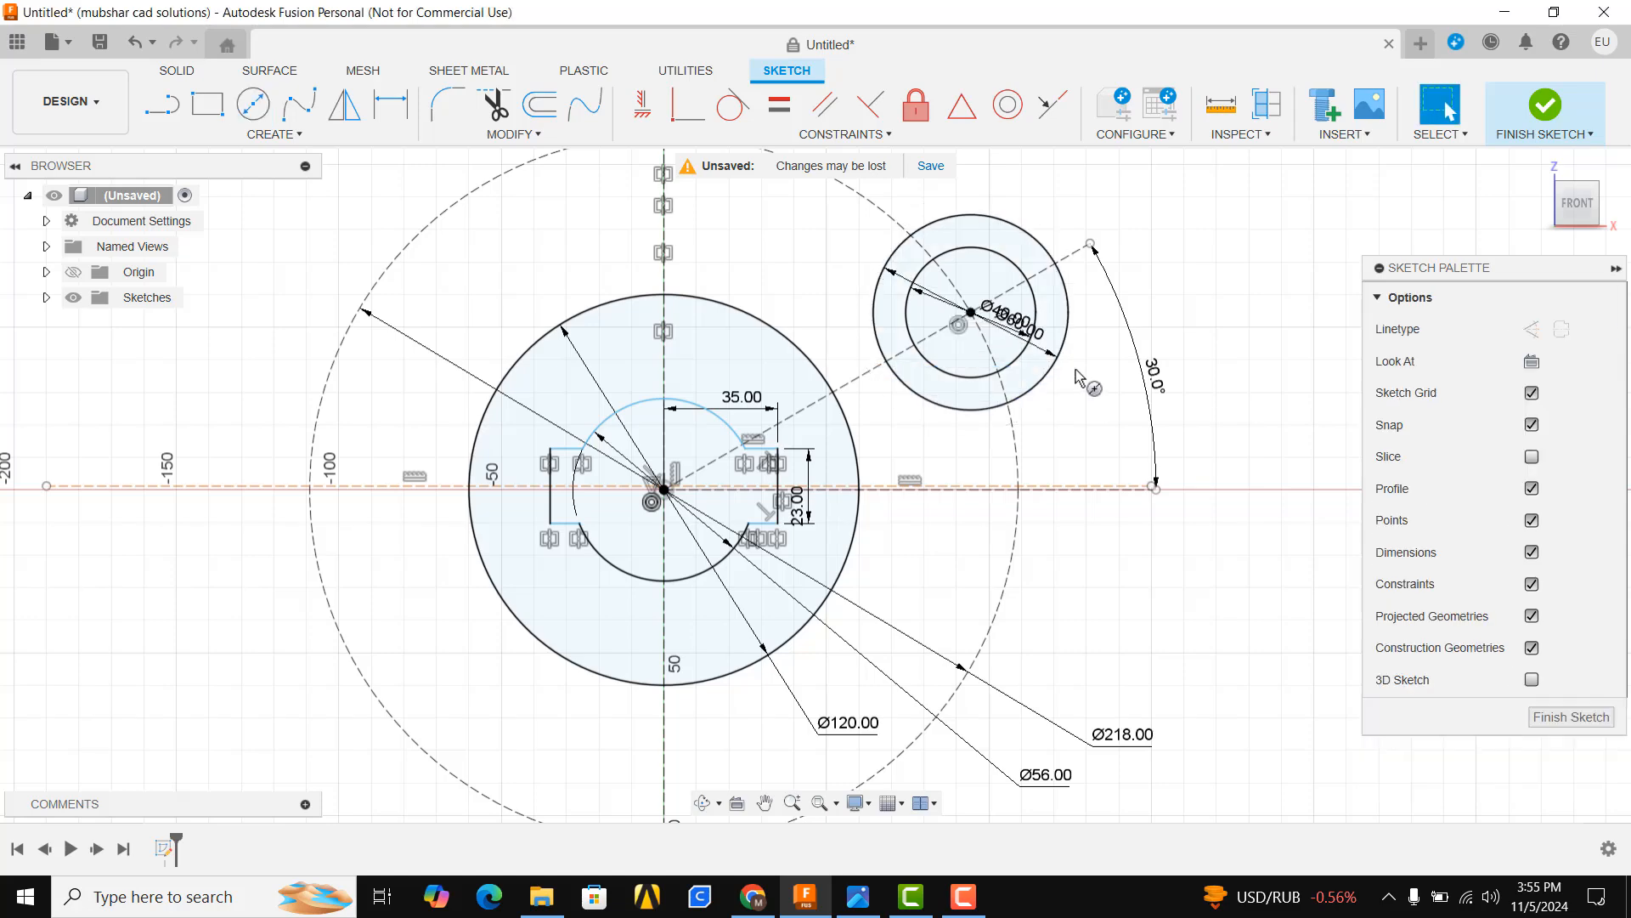
After checking the reference drawing, draw a short line about 14 mm long beside the 30° construction line and make it parallel to it
left_click(858, 897)
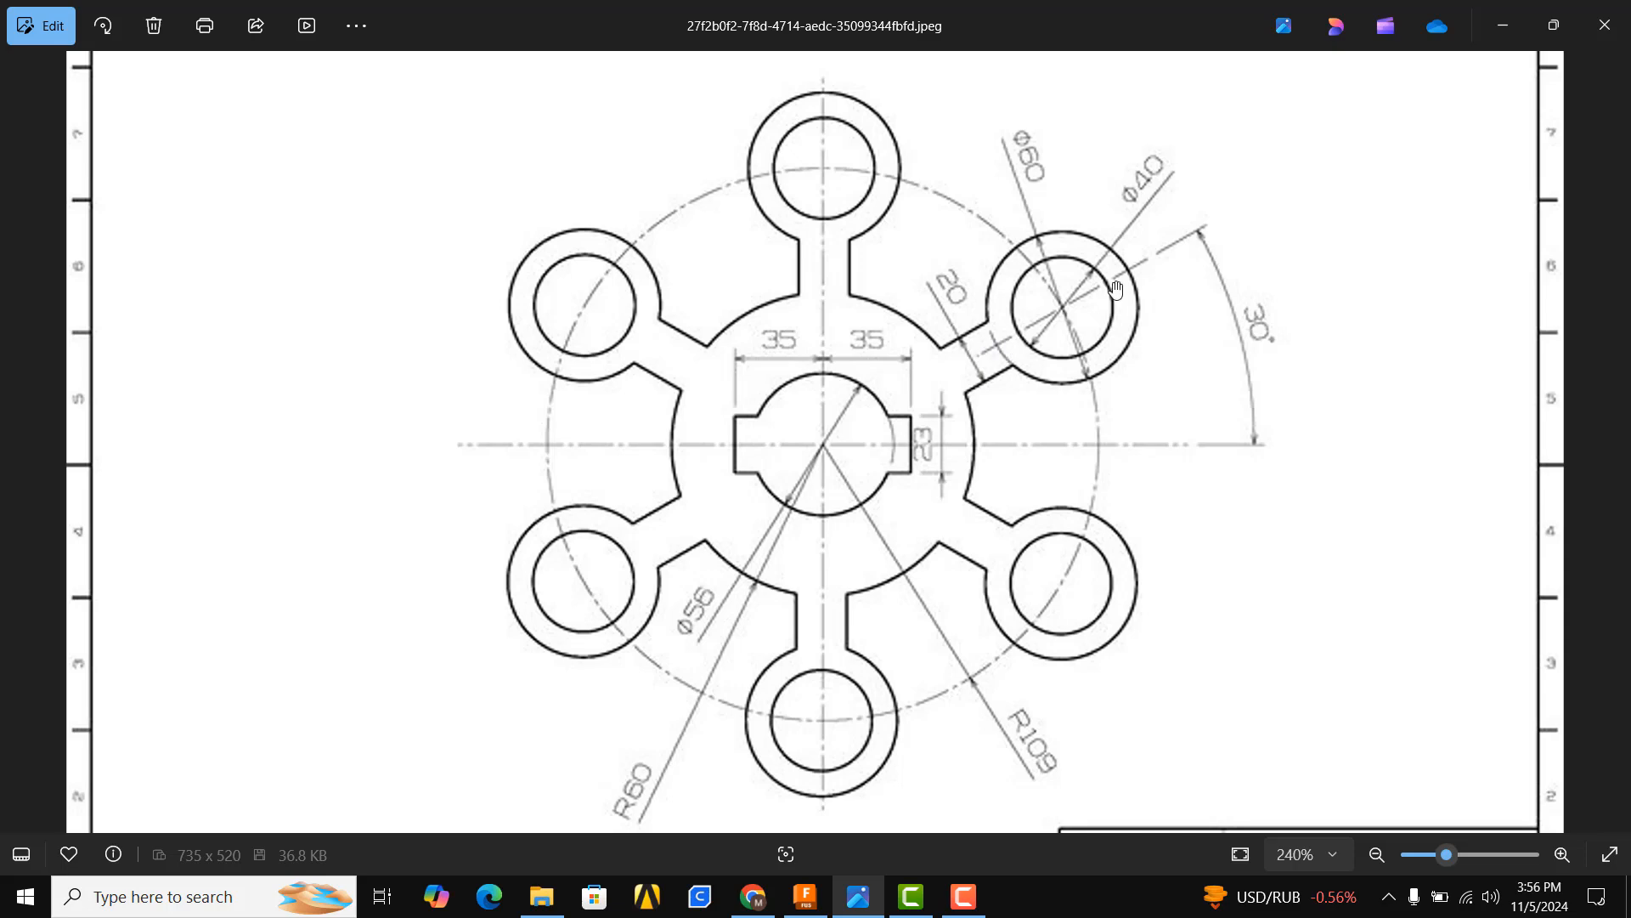
left_click(805, 897)
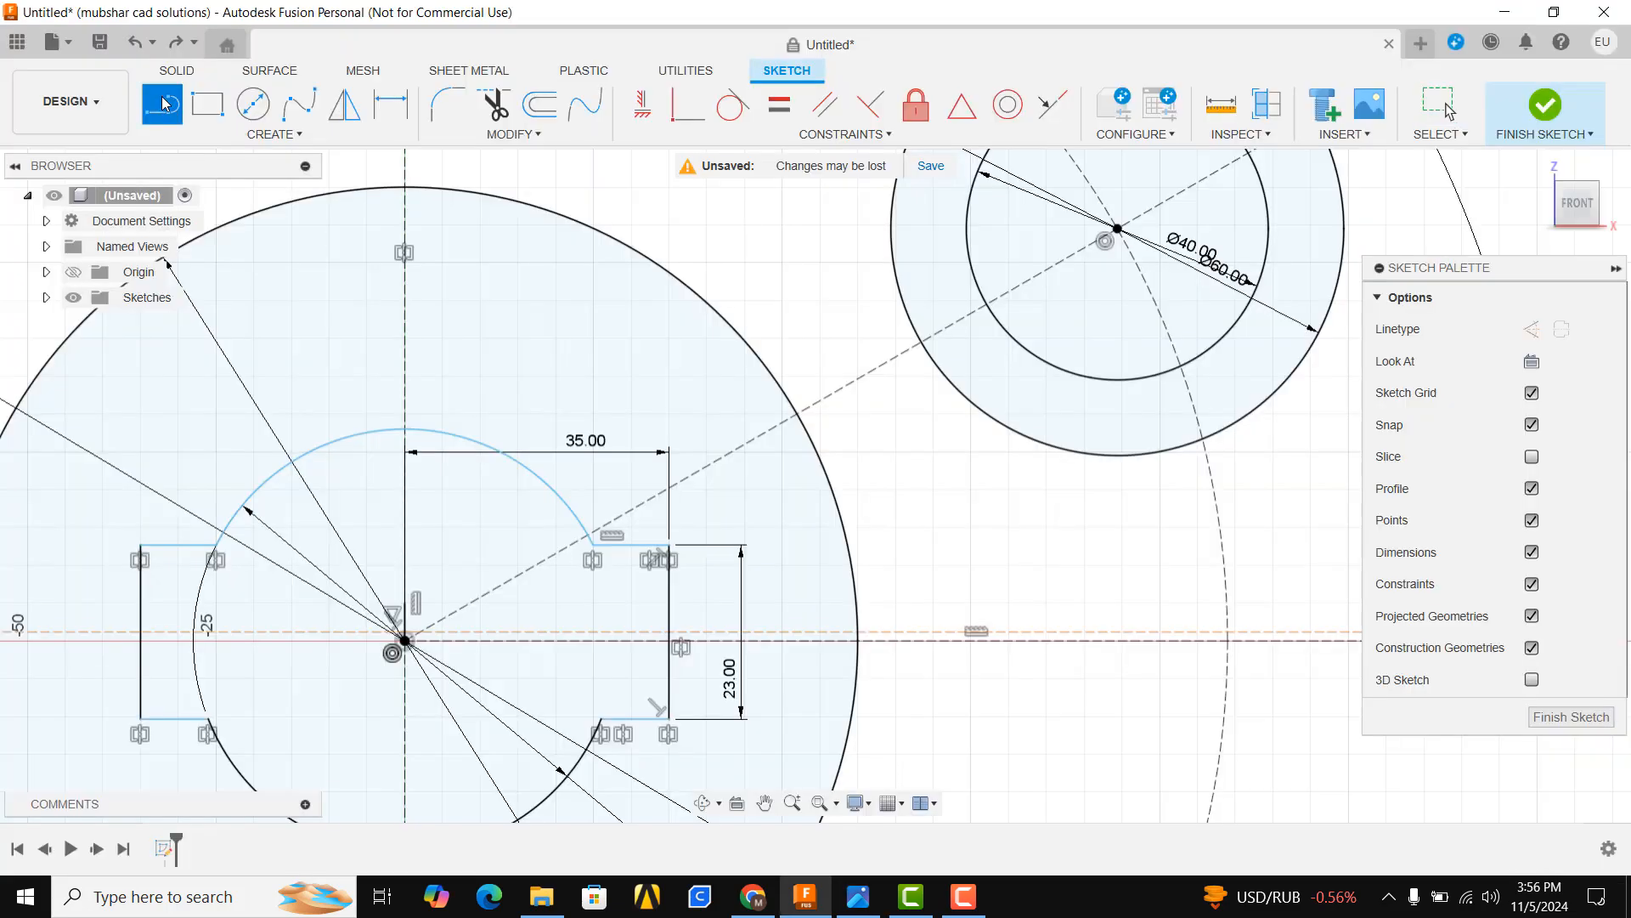
left_click(790, 368)
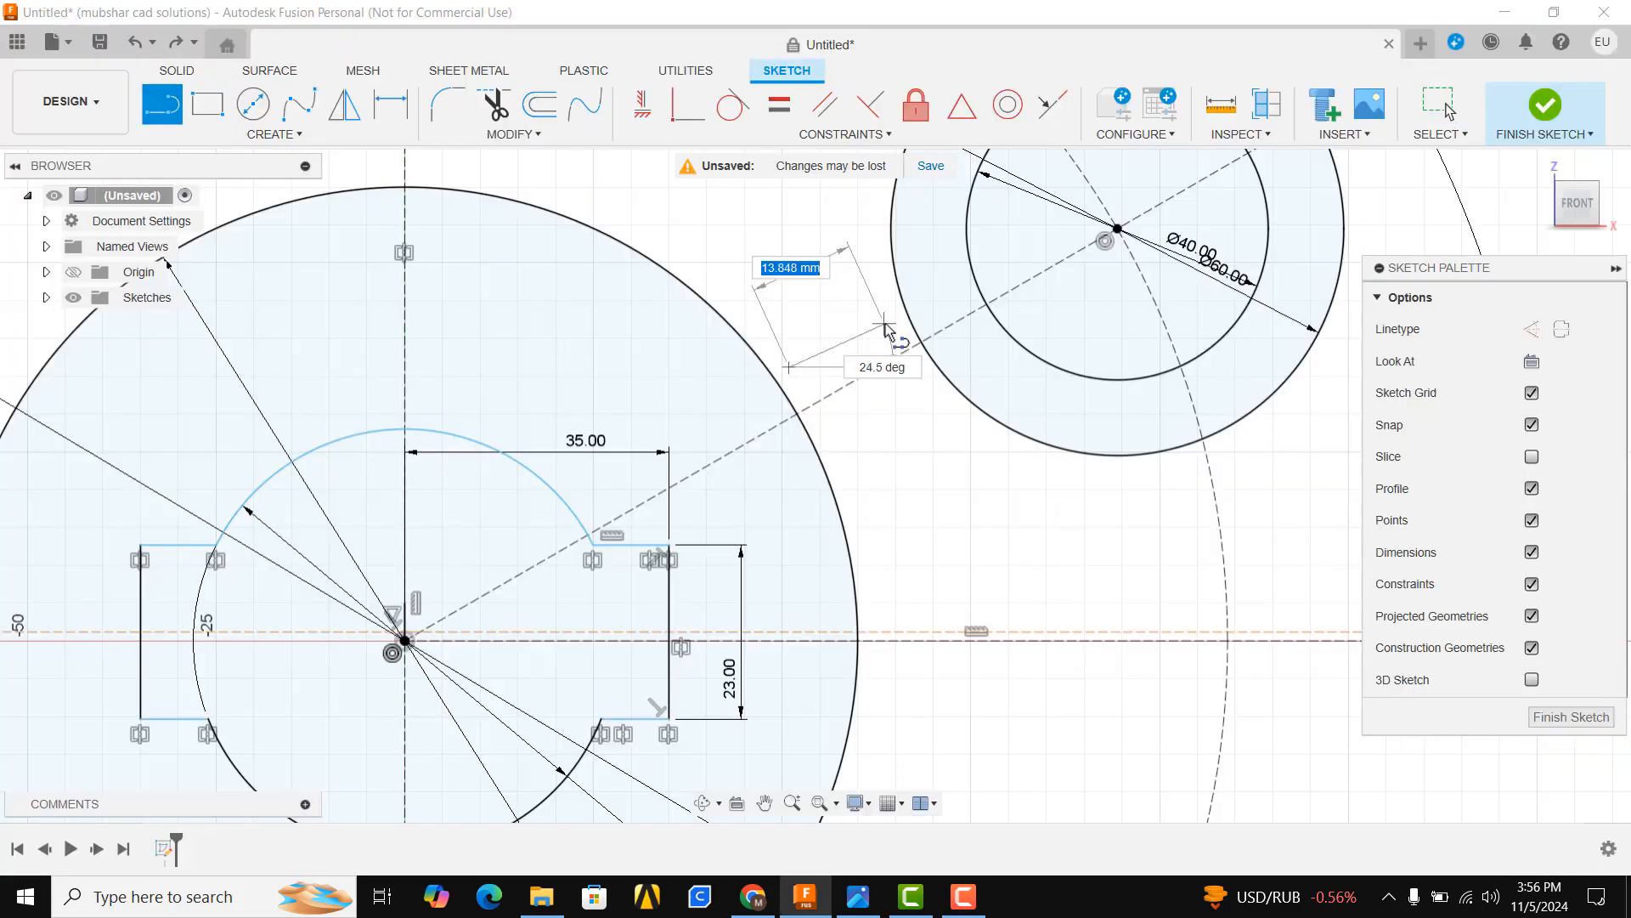
left_click(884, 317)
key("Escape")
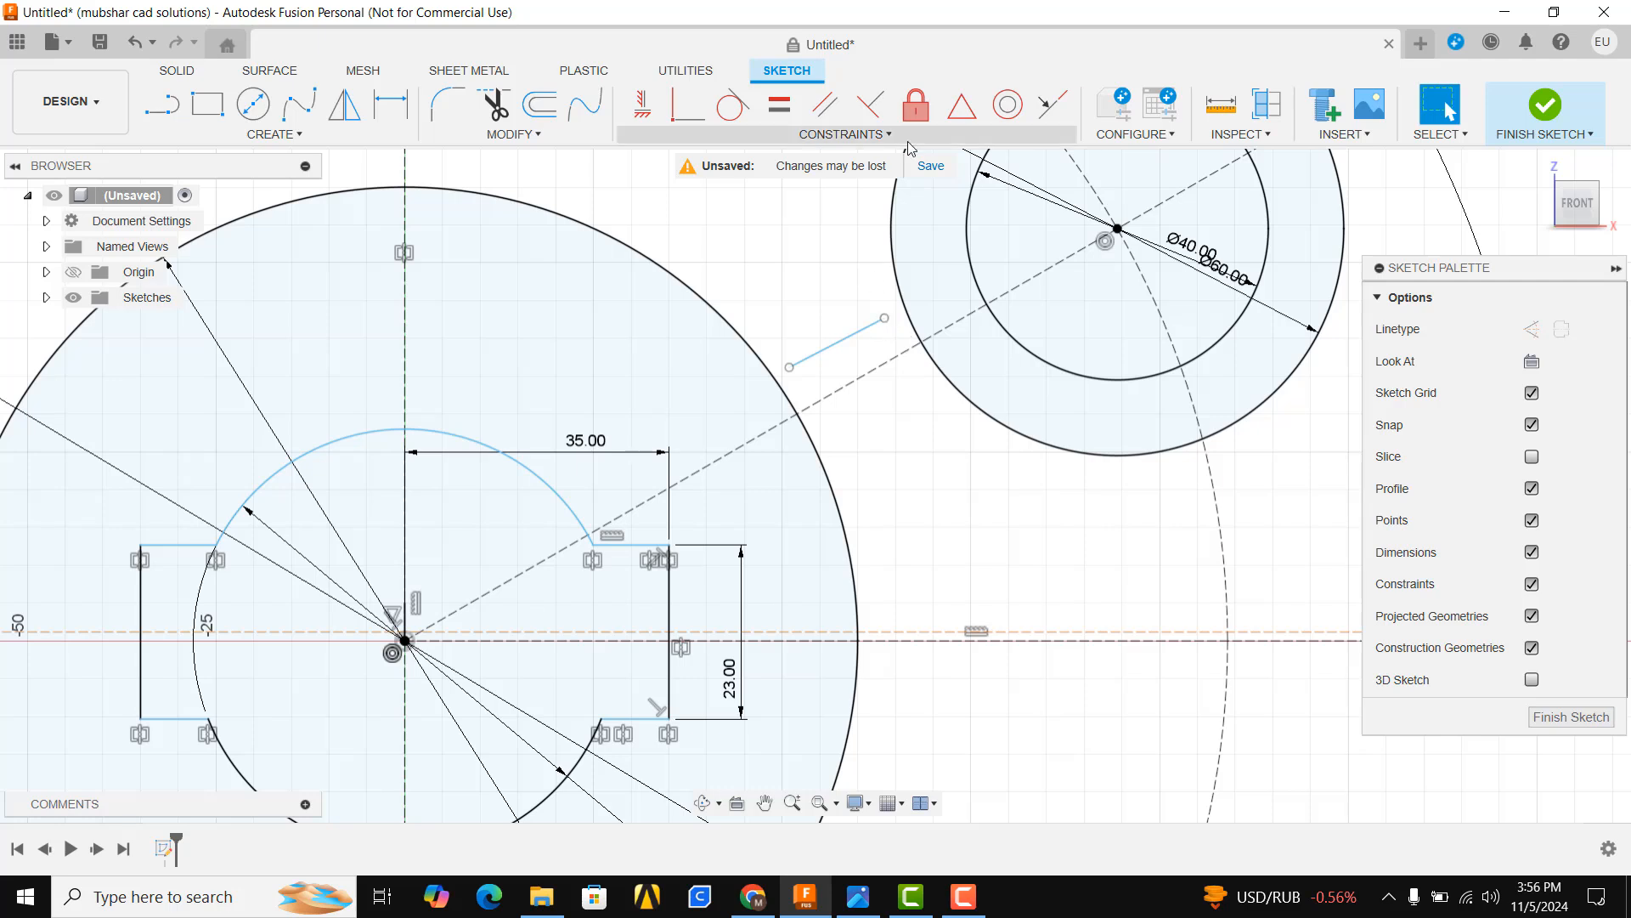
left_click(829, 124)
left_click(860, 330)
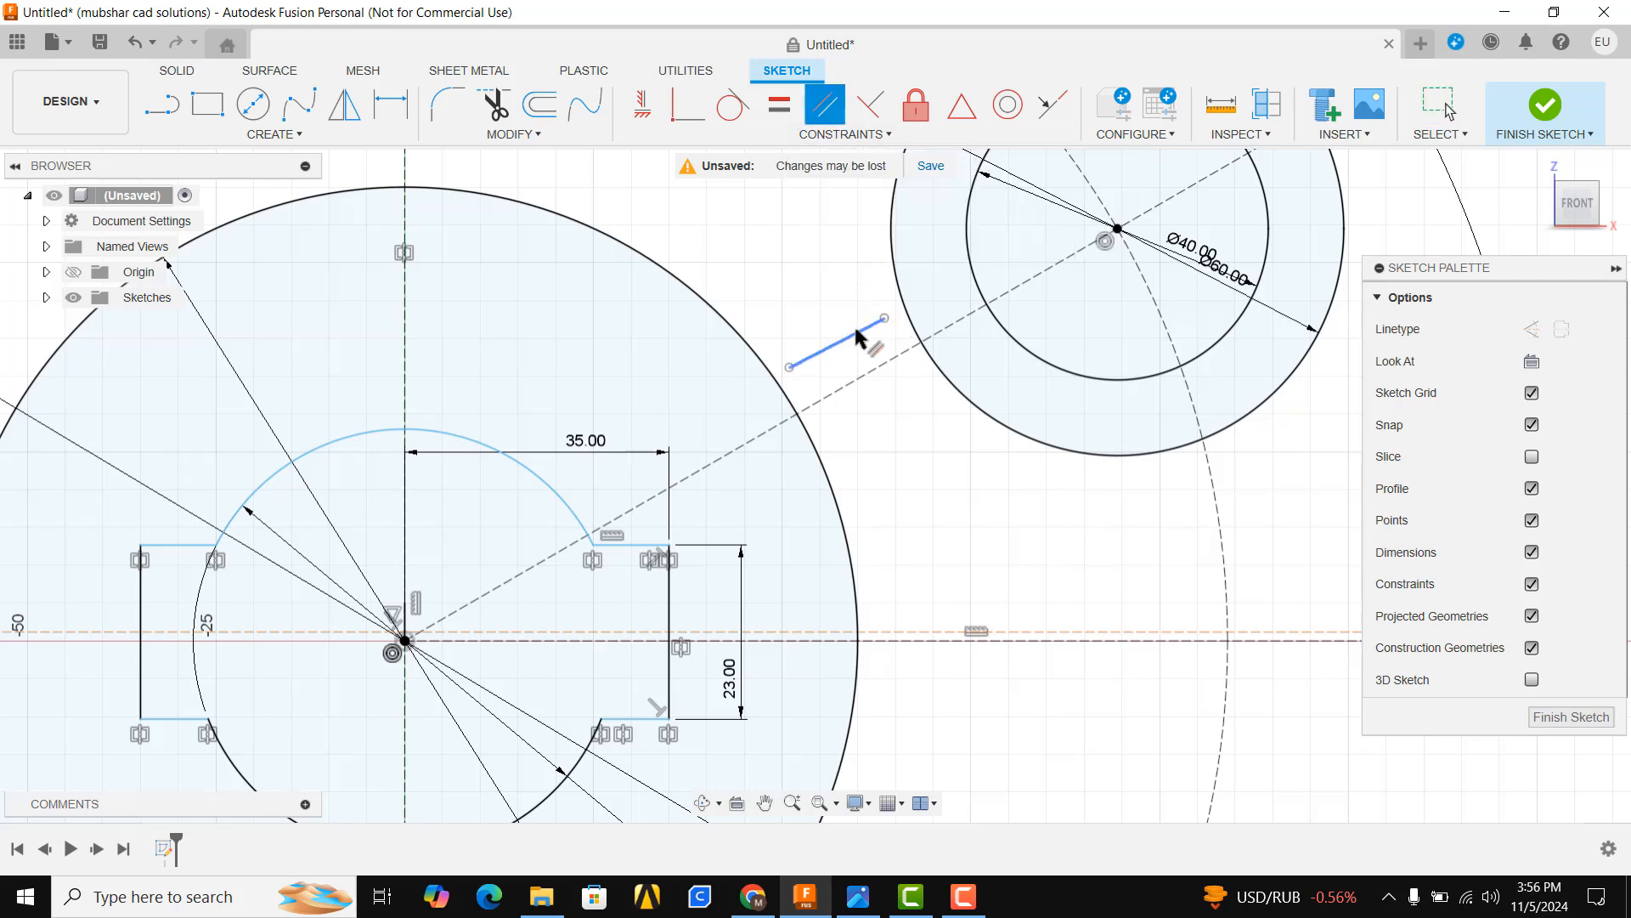
left_click(870, 372)
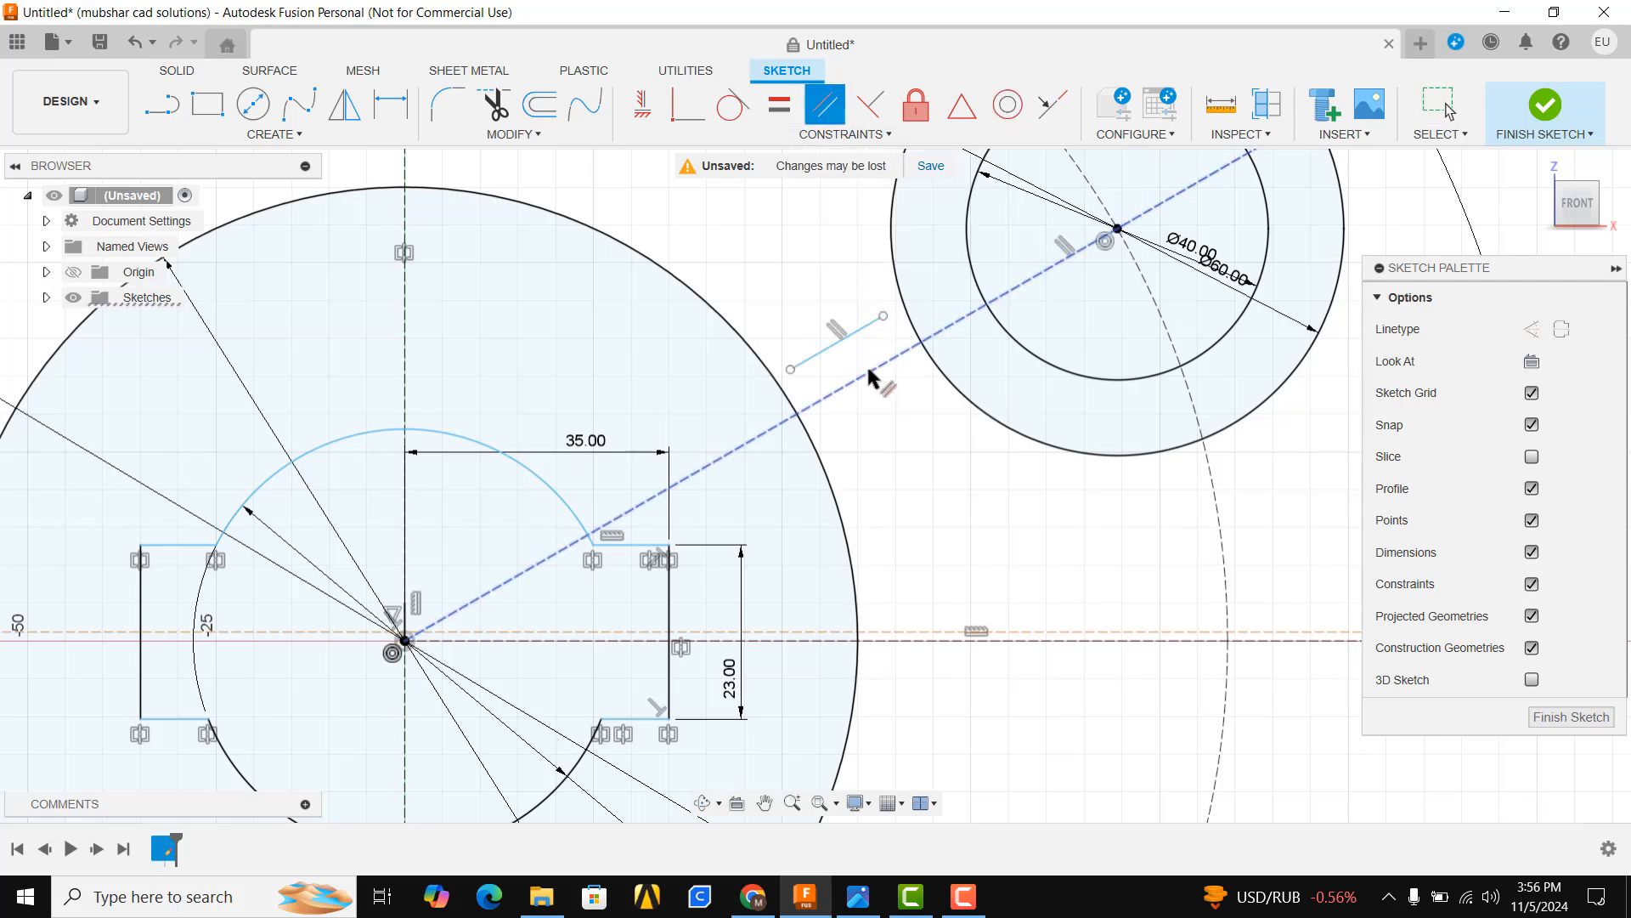
Extend both ends of the short line to the 60 mm circle and the 120 mm circle
left_click(526, 134)
left_click(467, 265)
left_click(875, 321)
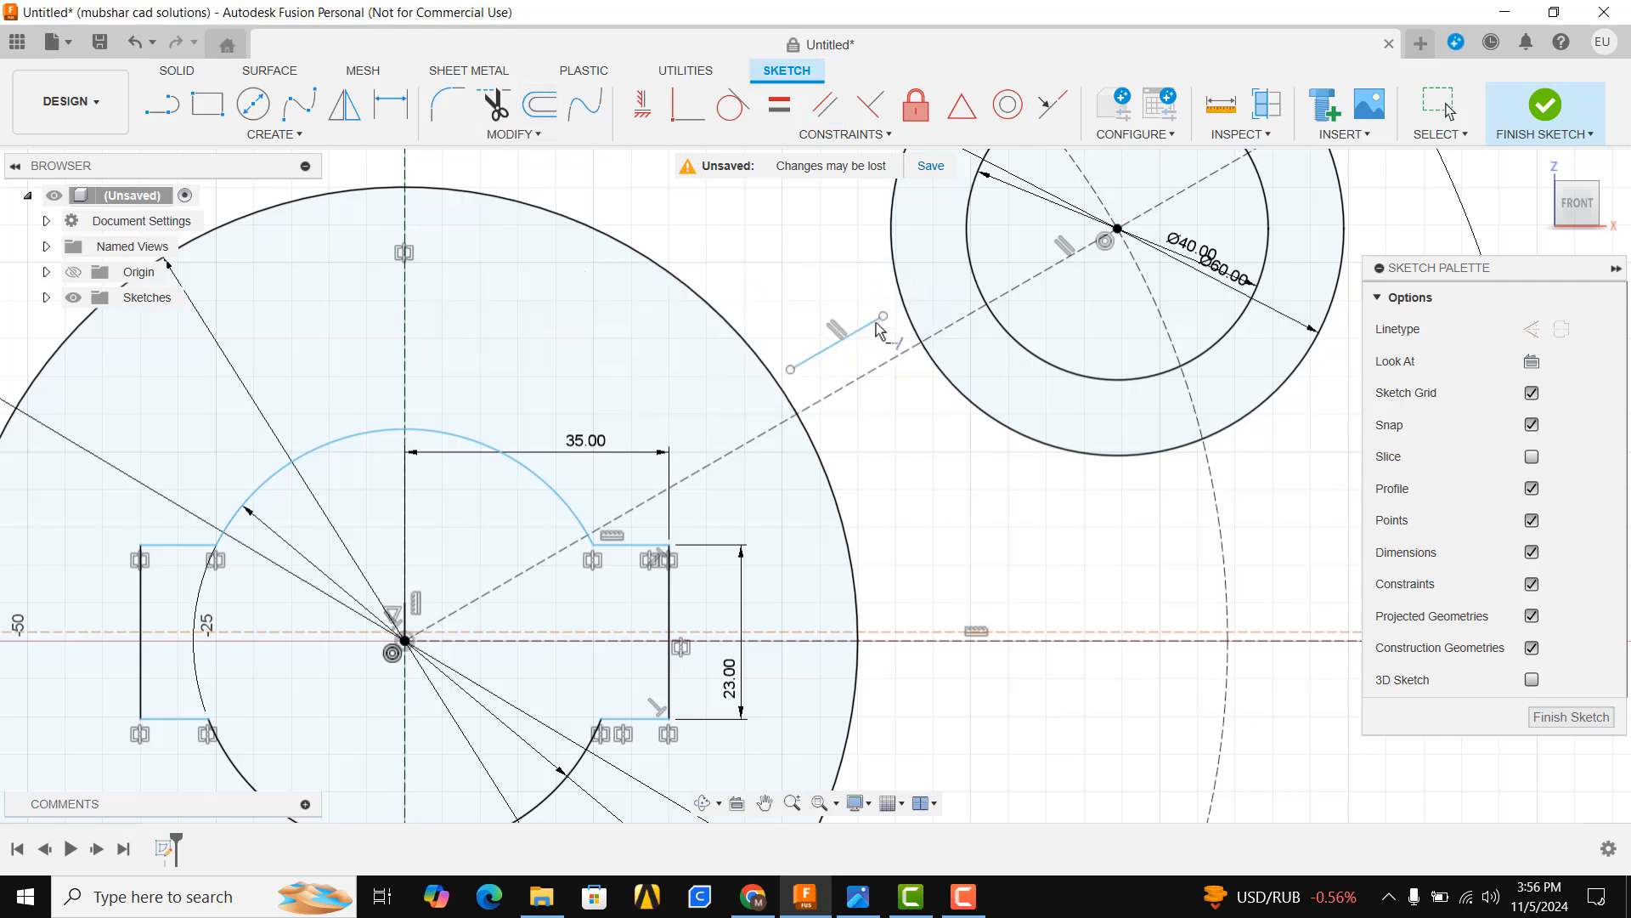
left_click(808, 360)
Mirror the extended line about the 30° construction line
left_click(274, 134)
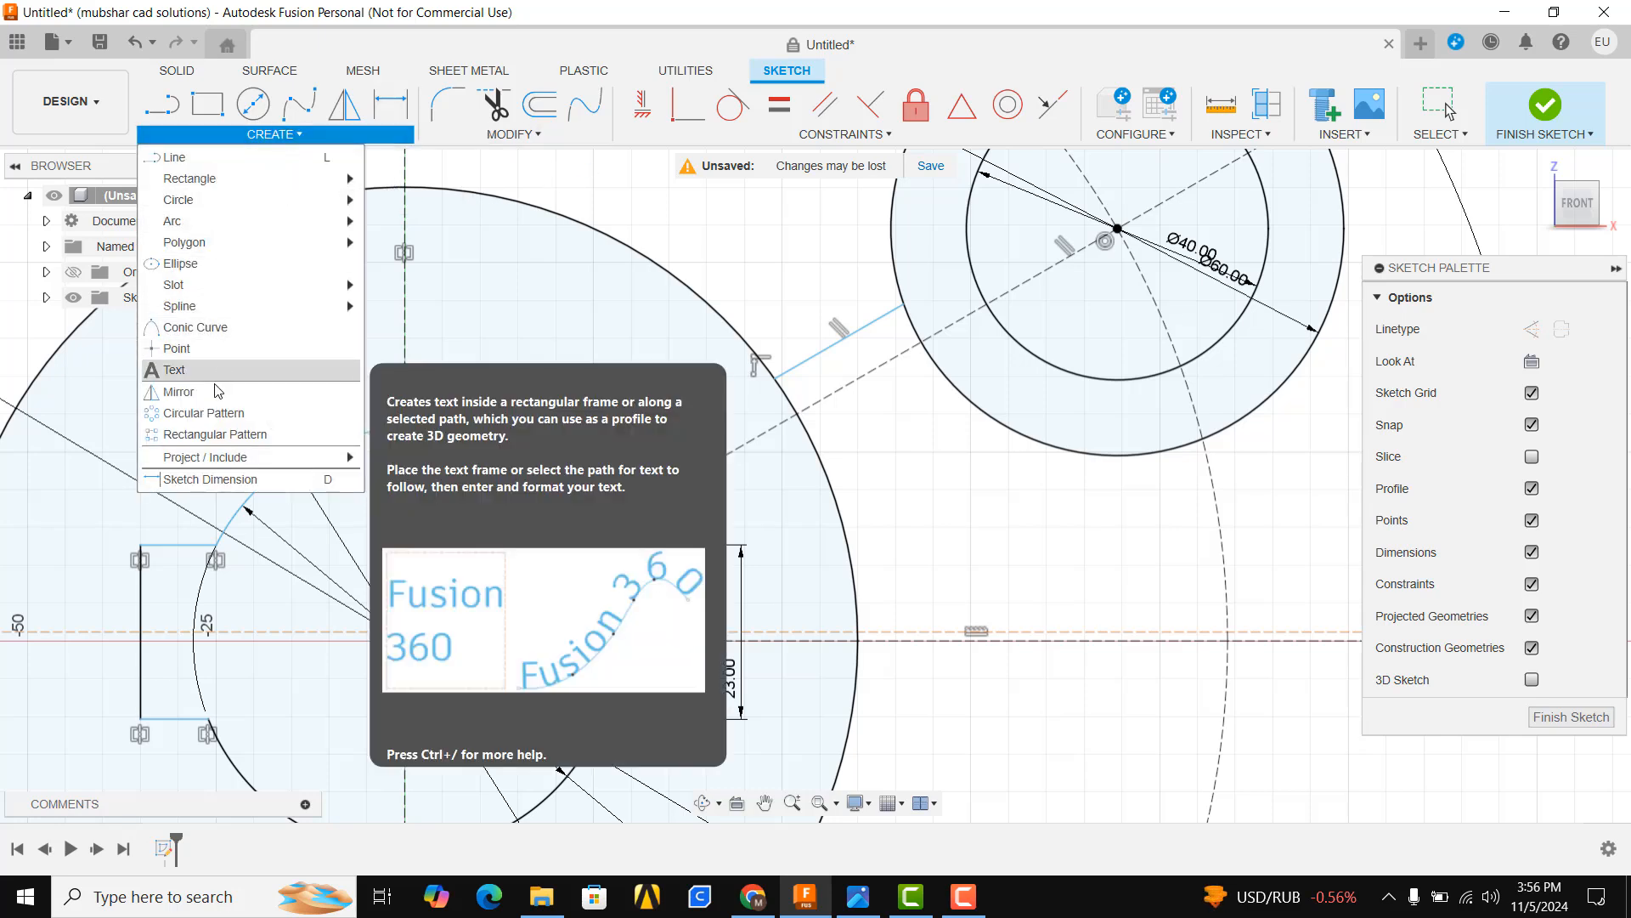
left_click(219, 391)
left_click(822, 360)
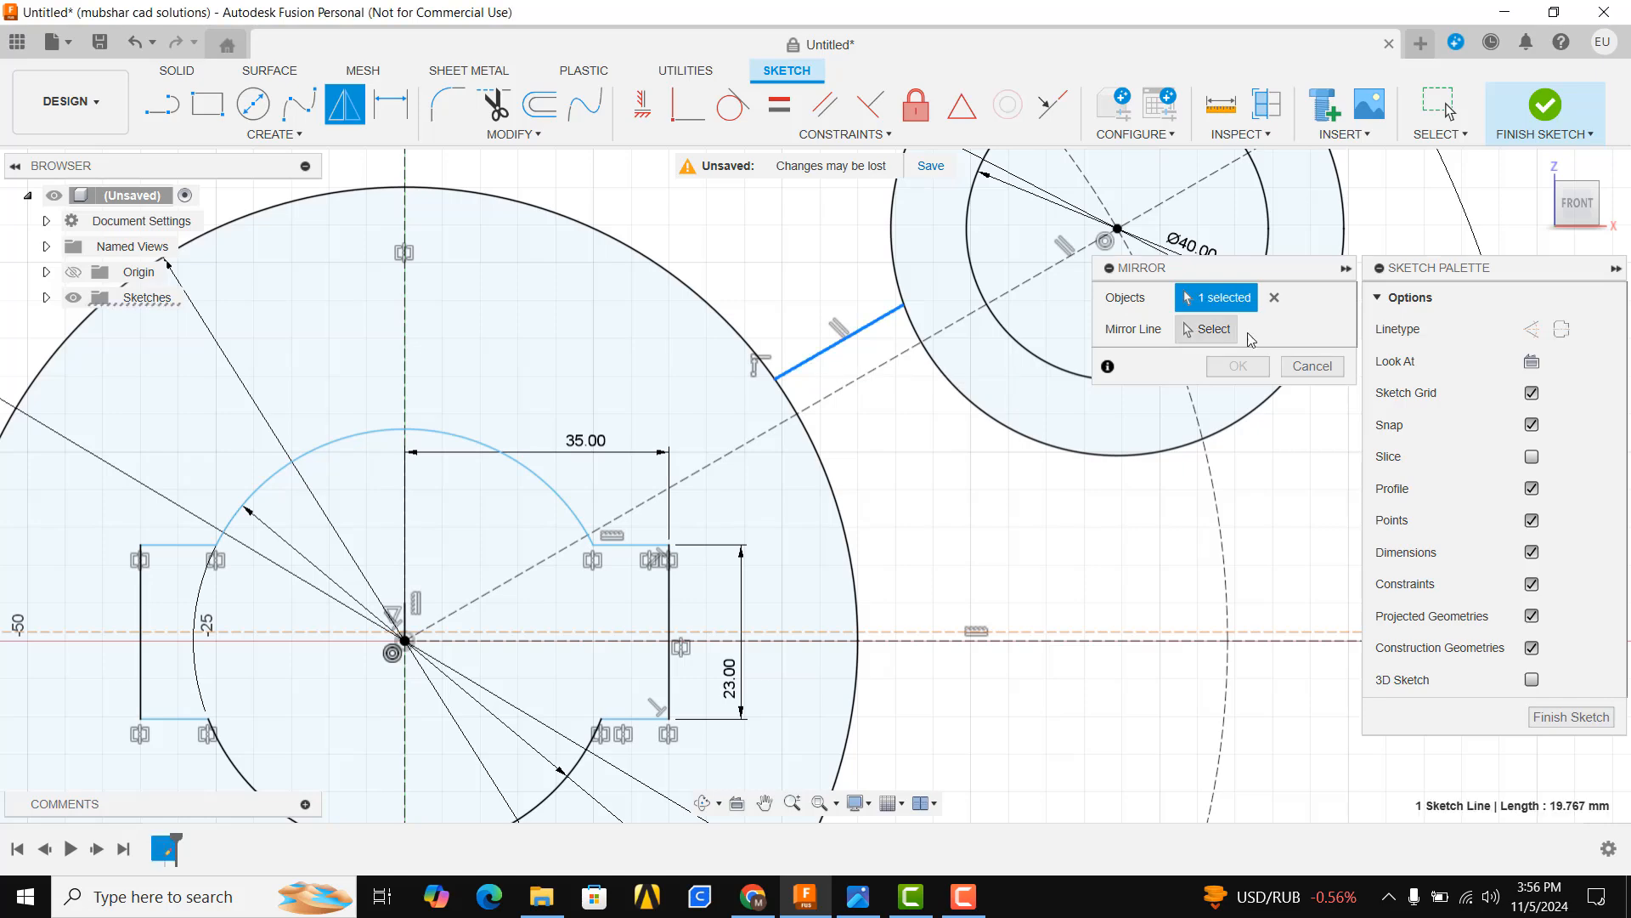
left_click(874, 376)
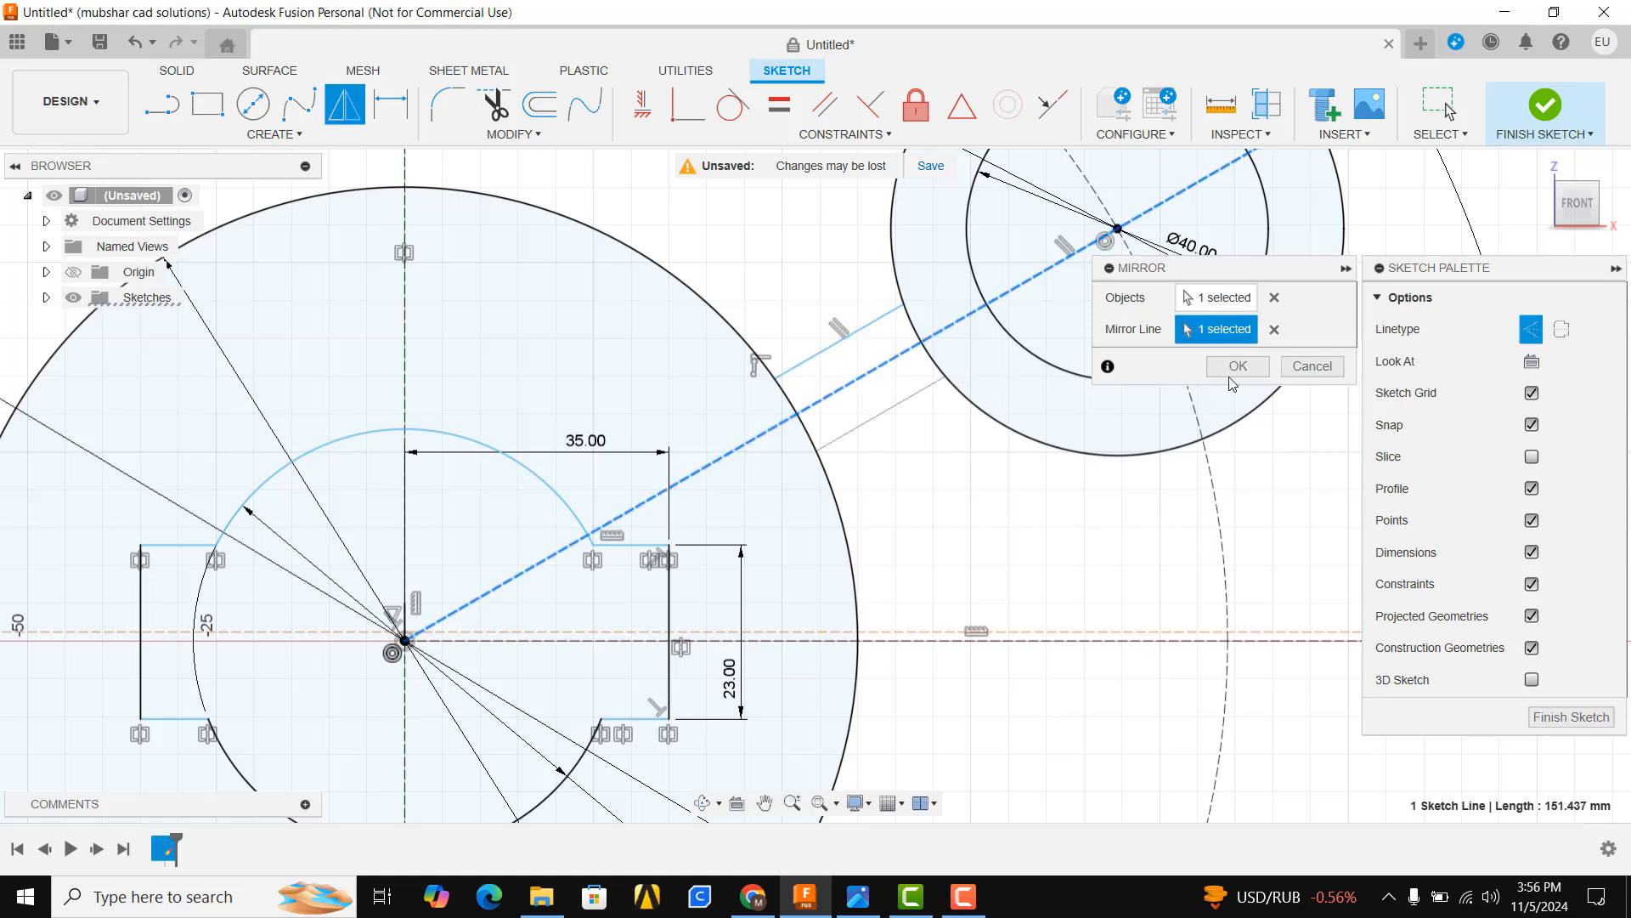
left_click(1231, 371)
After checking the reference, dimension the distance between the two parallel arm lines as 20 mm
left_click(865, 897)
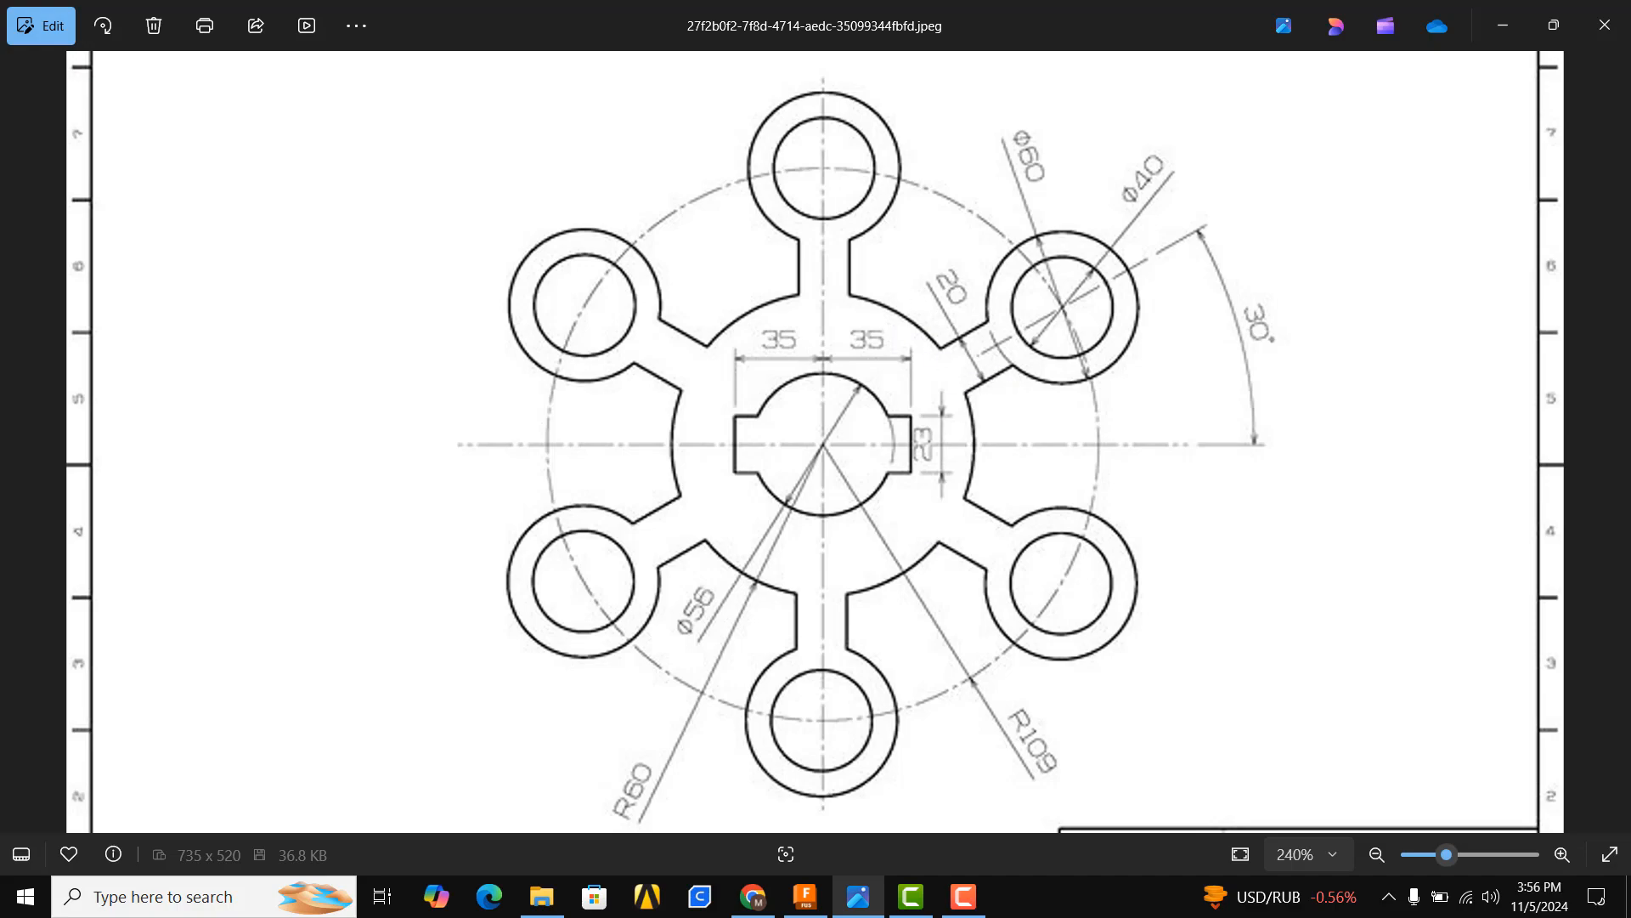
left_click(850, 901)
left_click(847, 298)
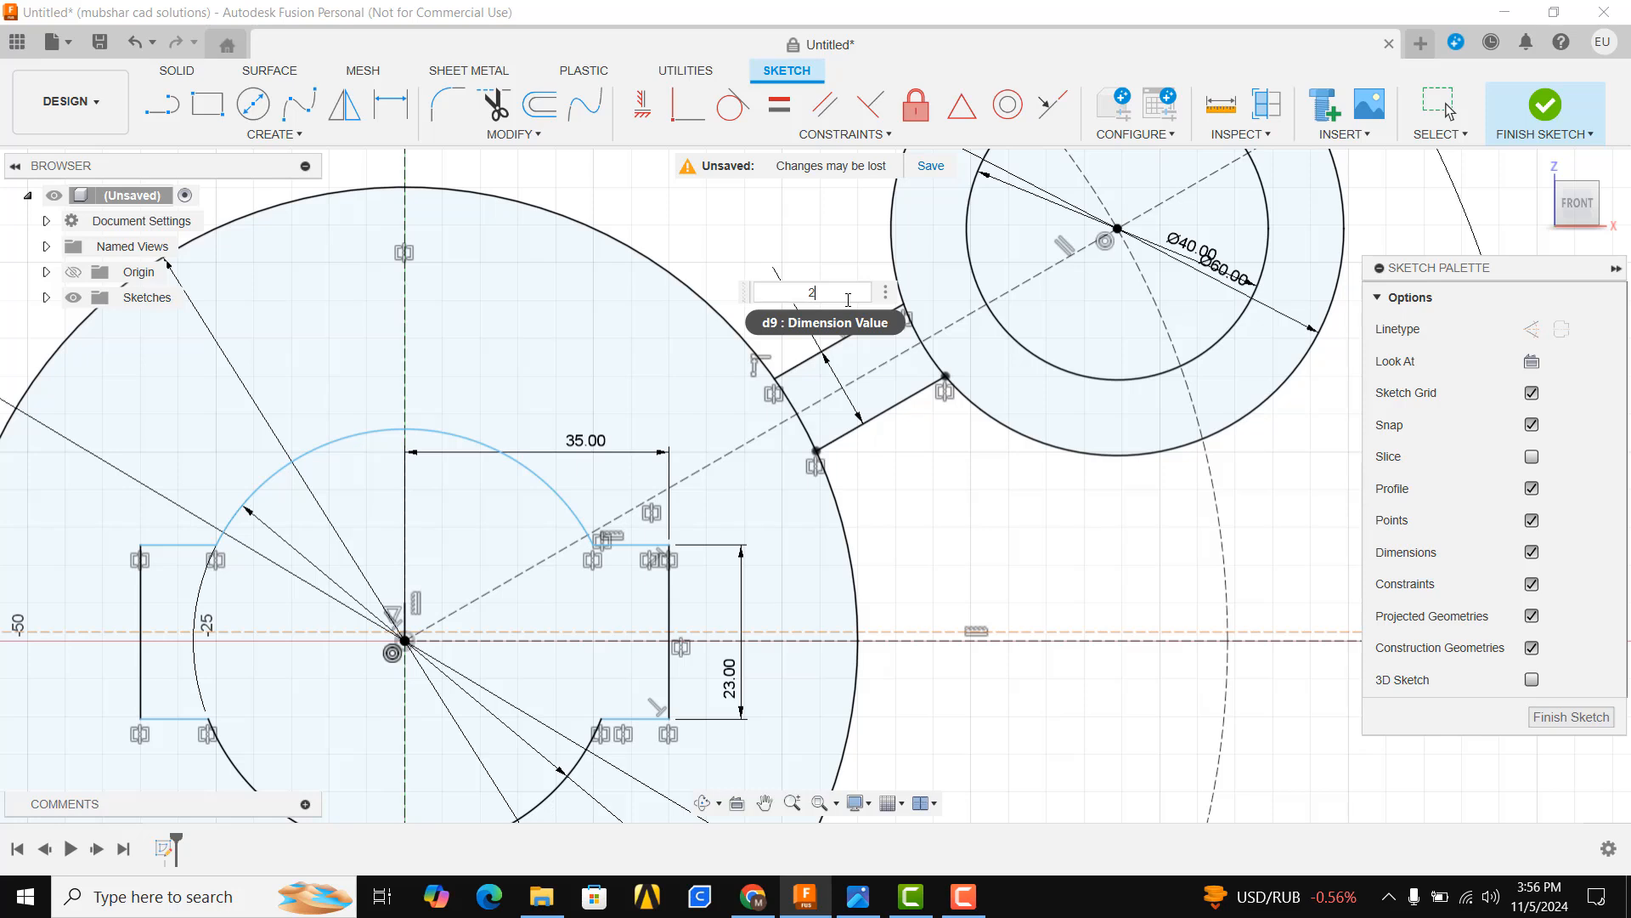
key("Return")
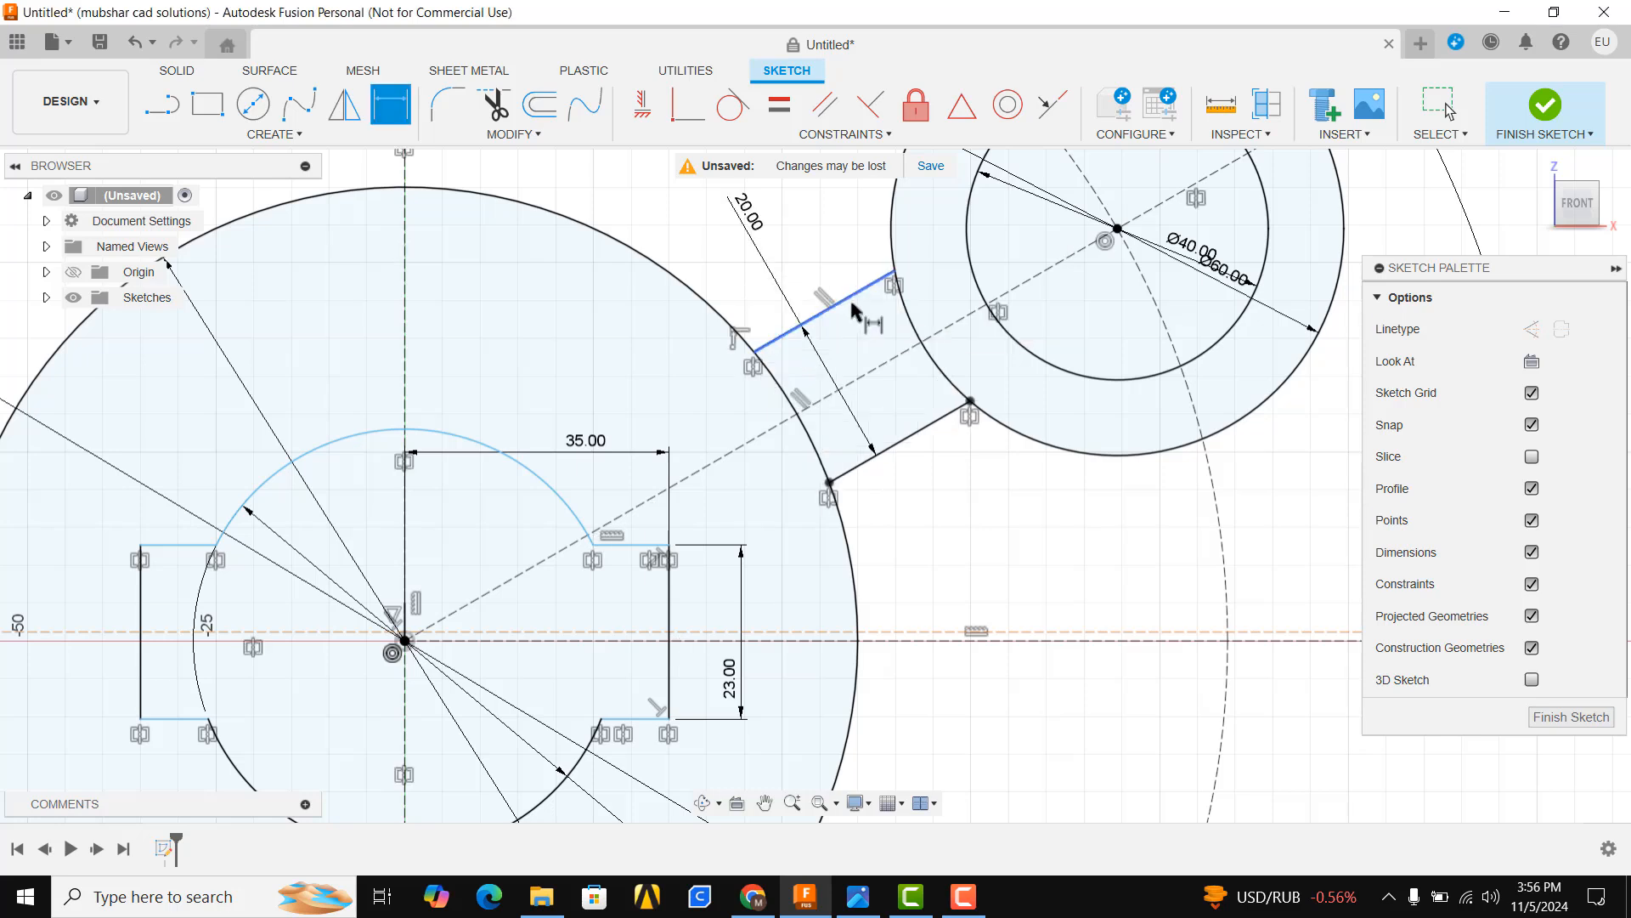
Trim the arcs of the 120 mm and 60 mm circles lying between the two arm lines
left_click(495, 105)
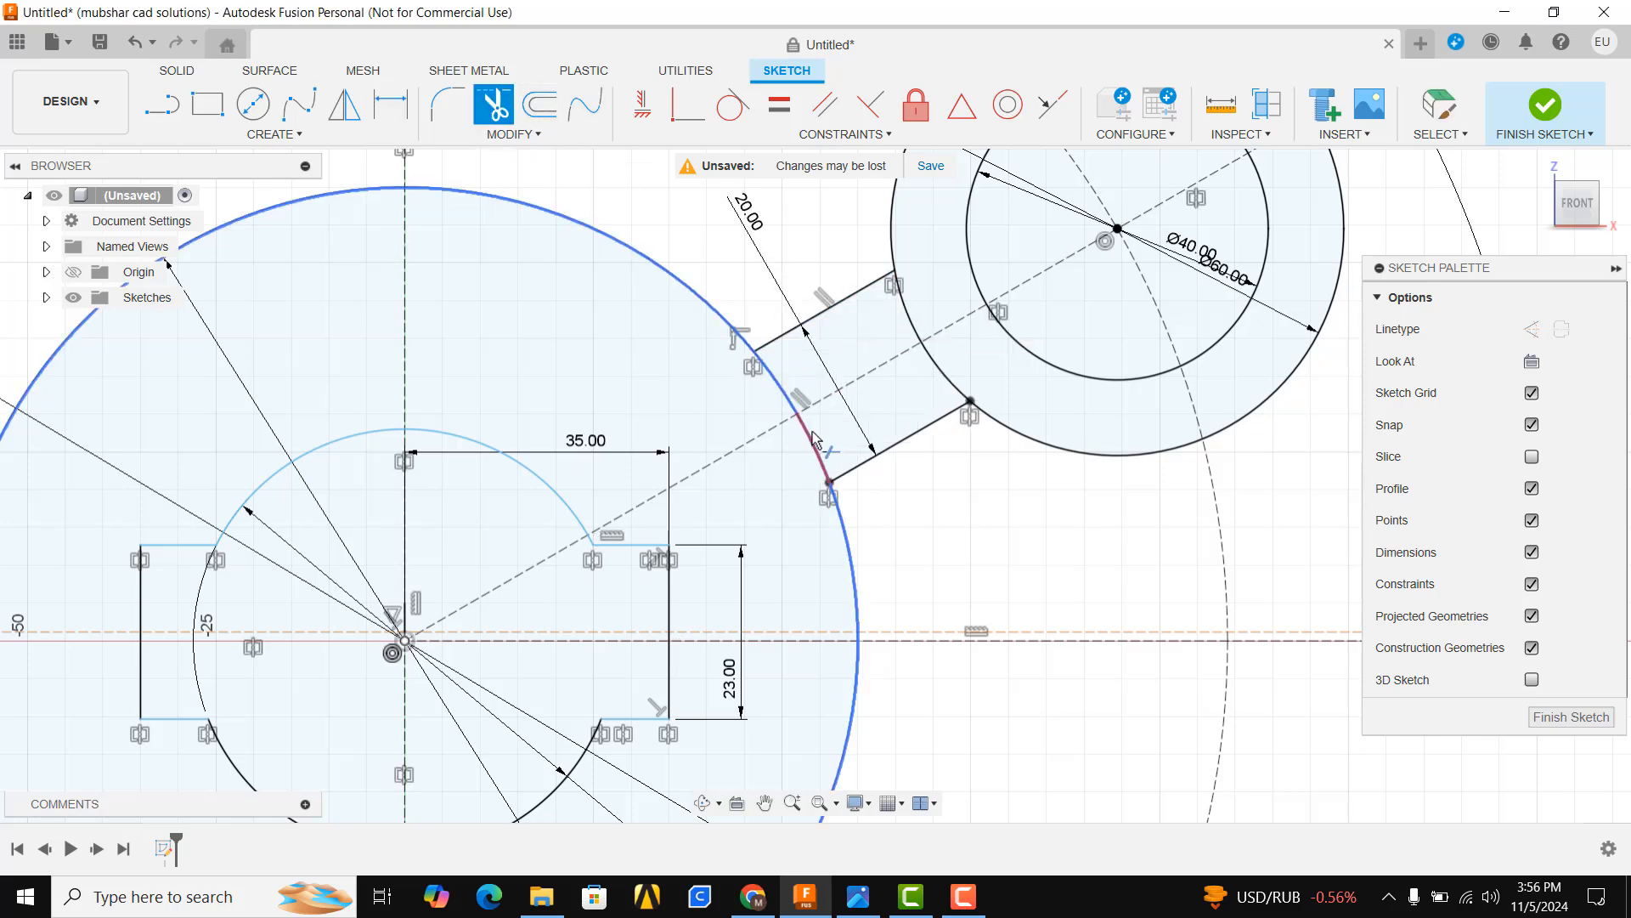
left_click(859, 899)
left_click(864, 904)
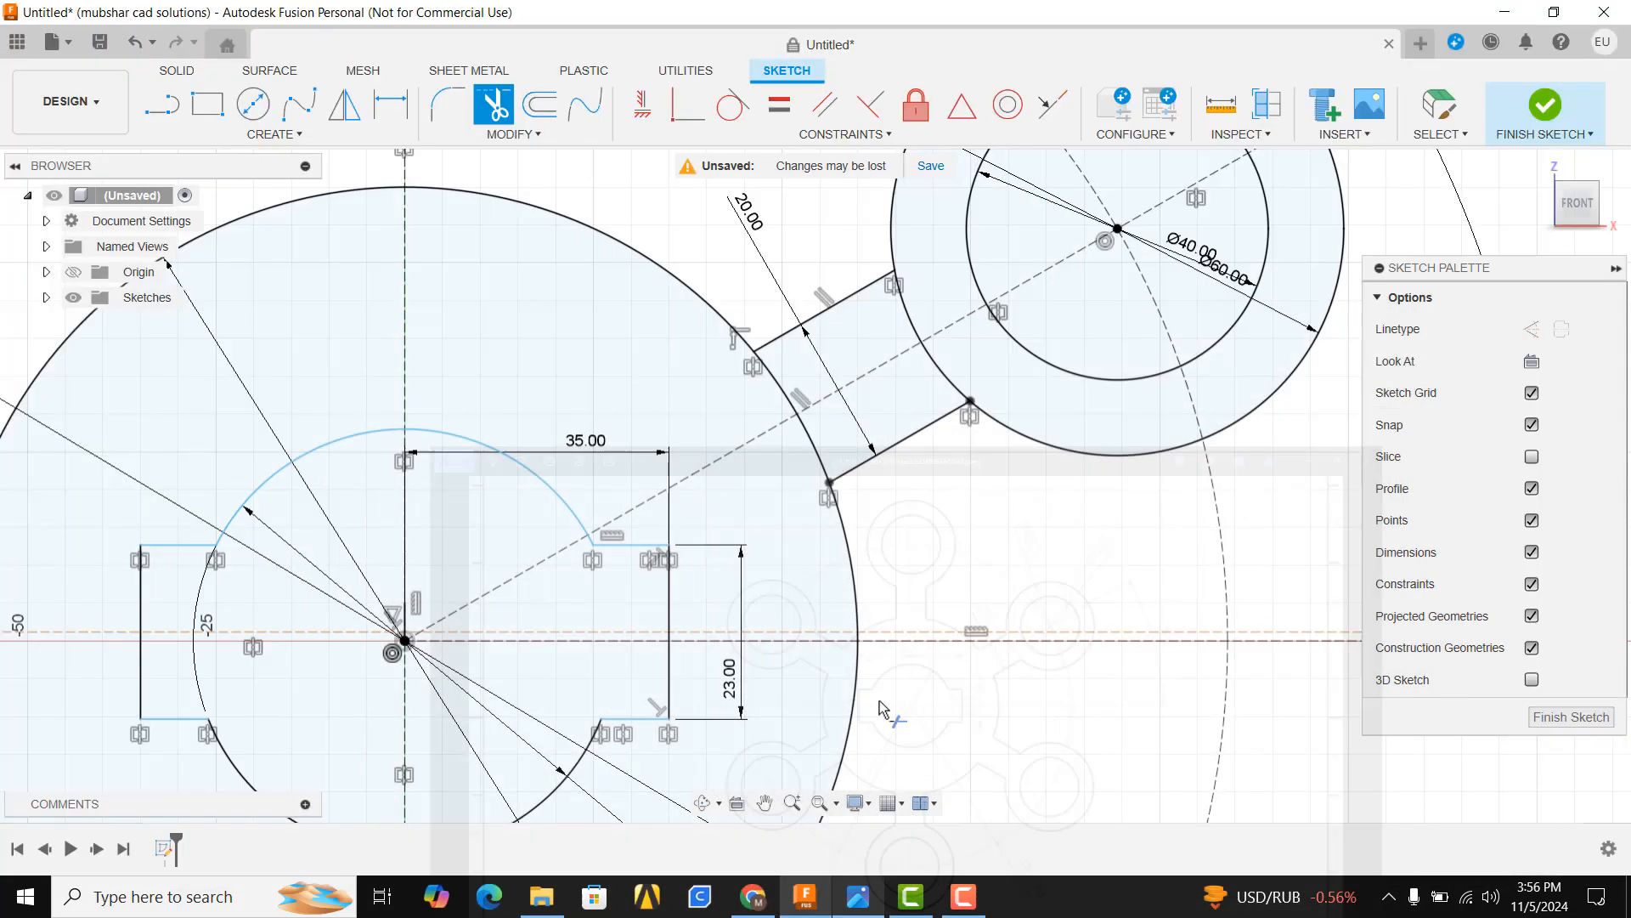
left_click(810, 437)
left_click(789, 401)
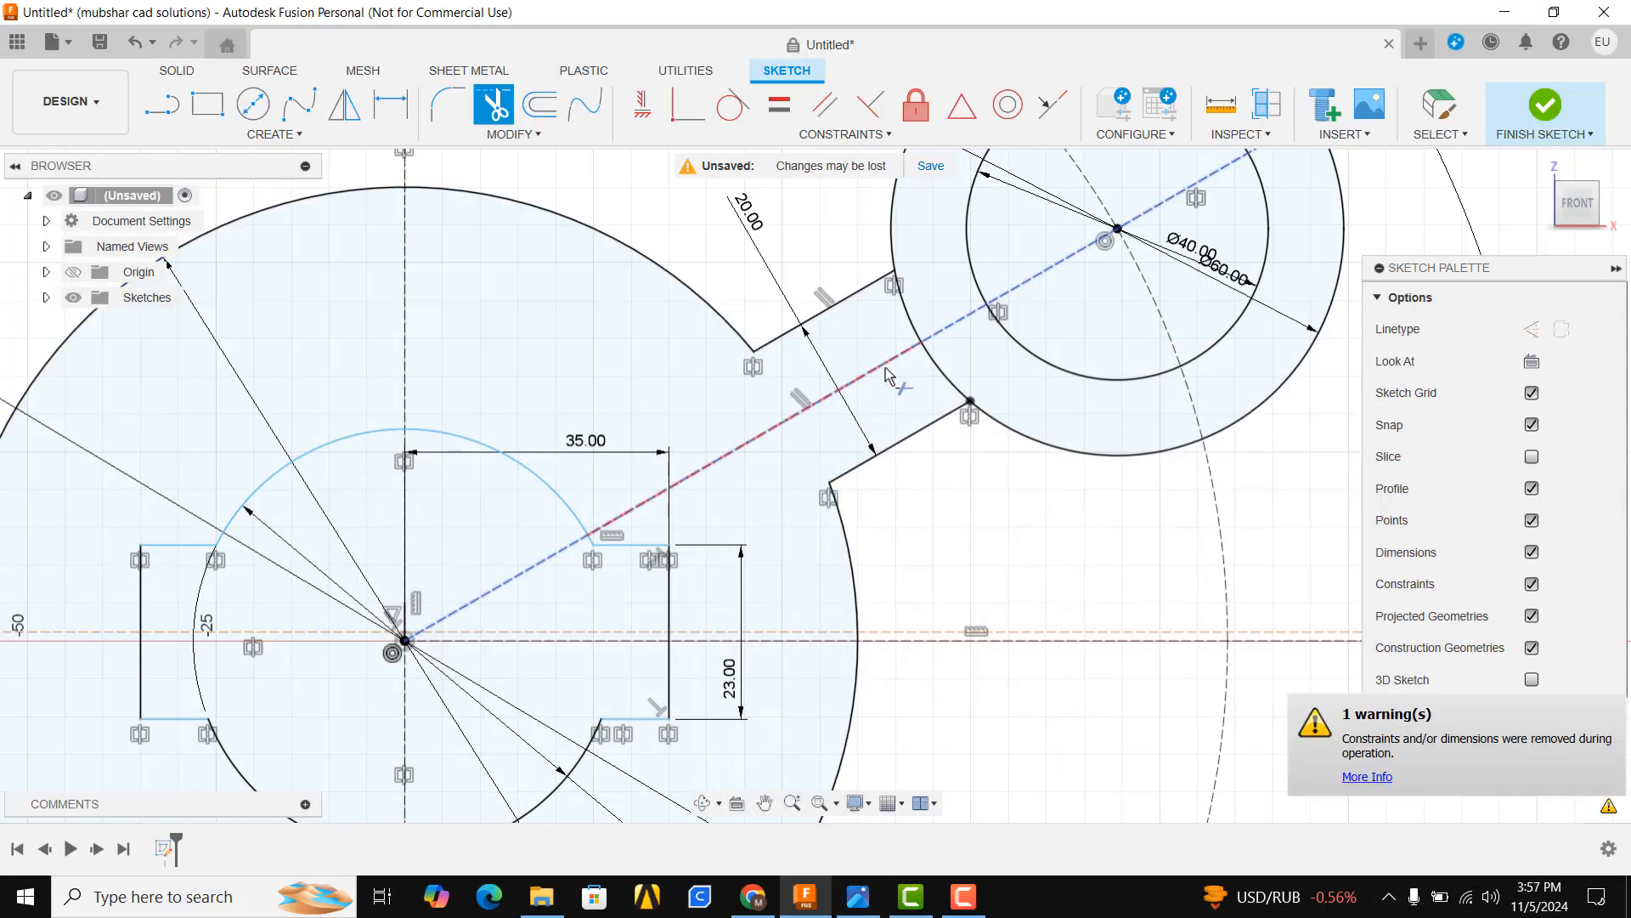
left_click(906, 308)
left_click(939, 376)
scroll(884, 476, "down", 8)
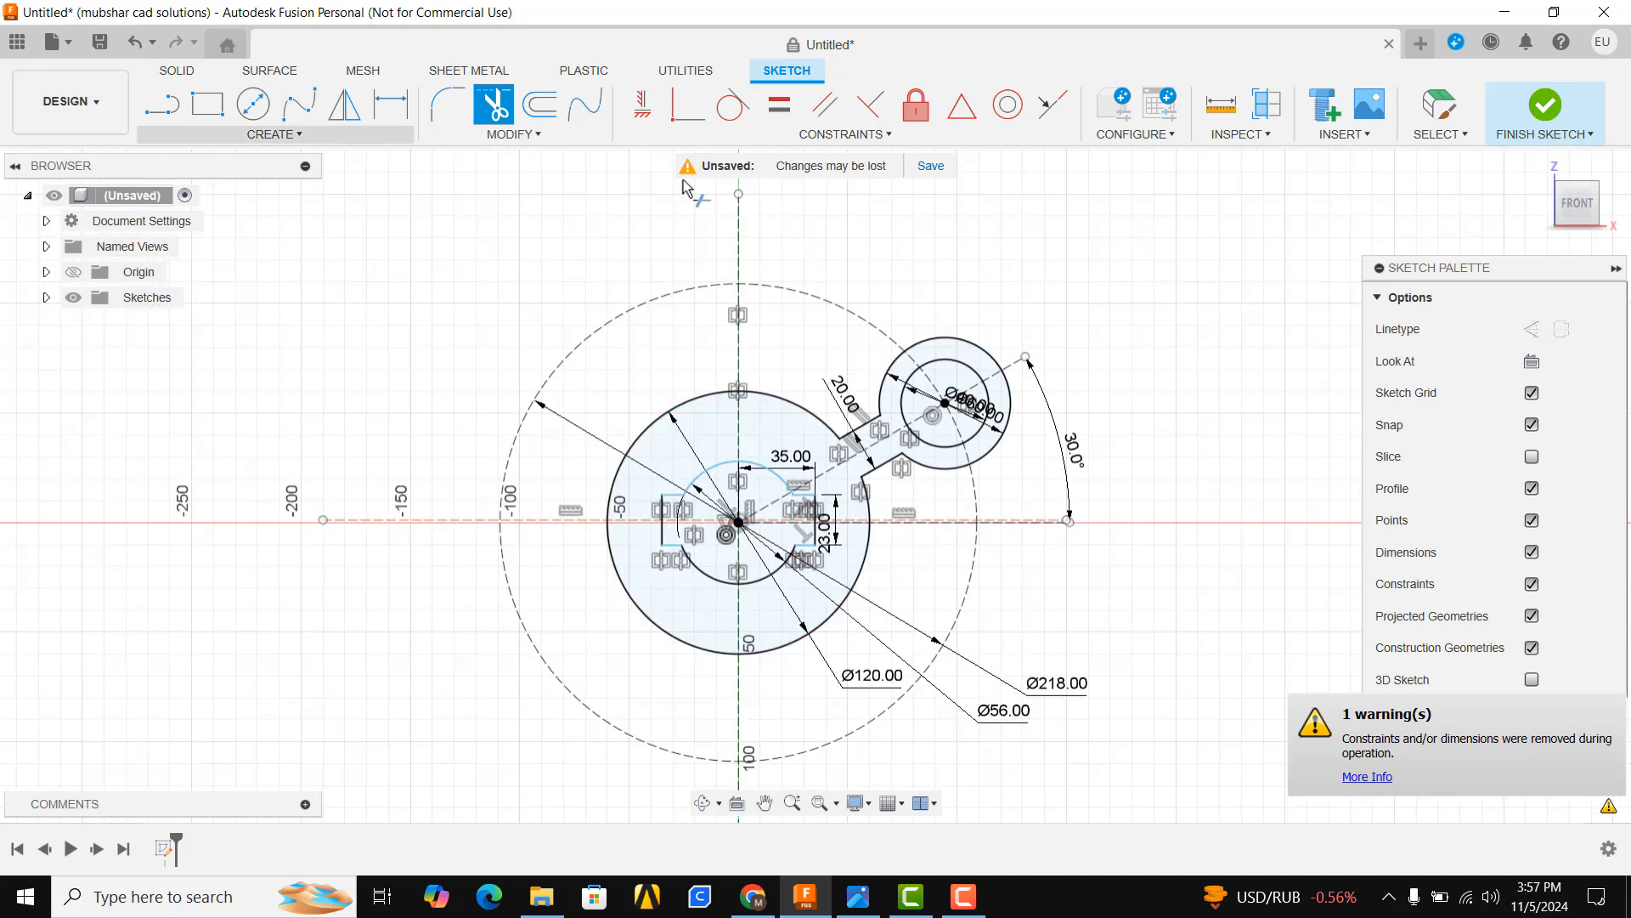
Circular-pattern the two arm lines, the lobe's outer arc and the 40 mm circle six times around the origin
left_click(365, 138)
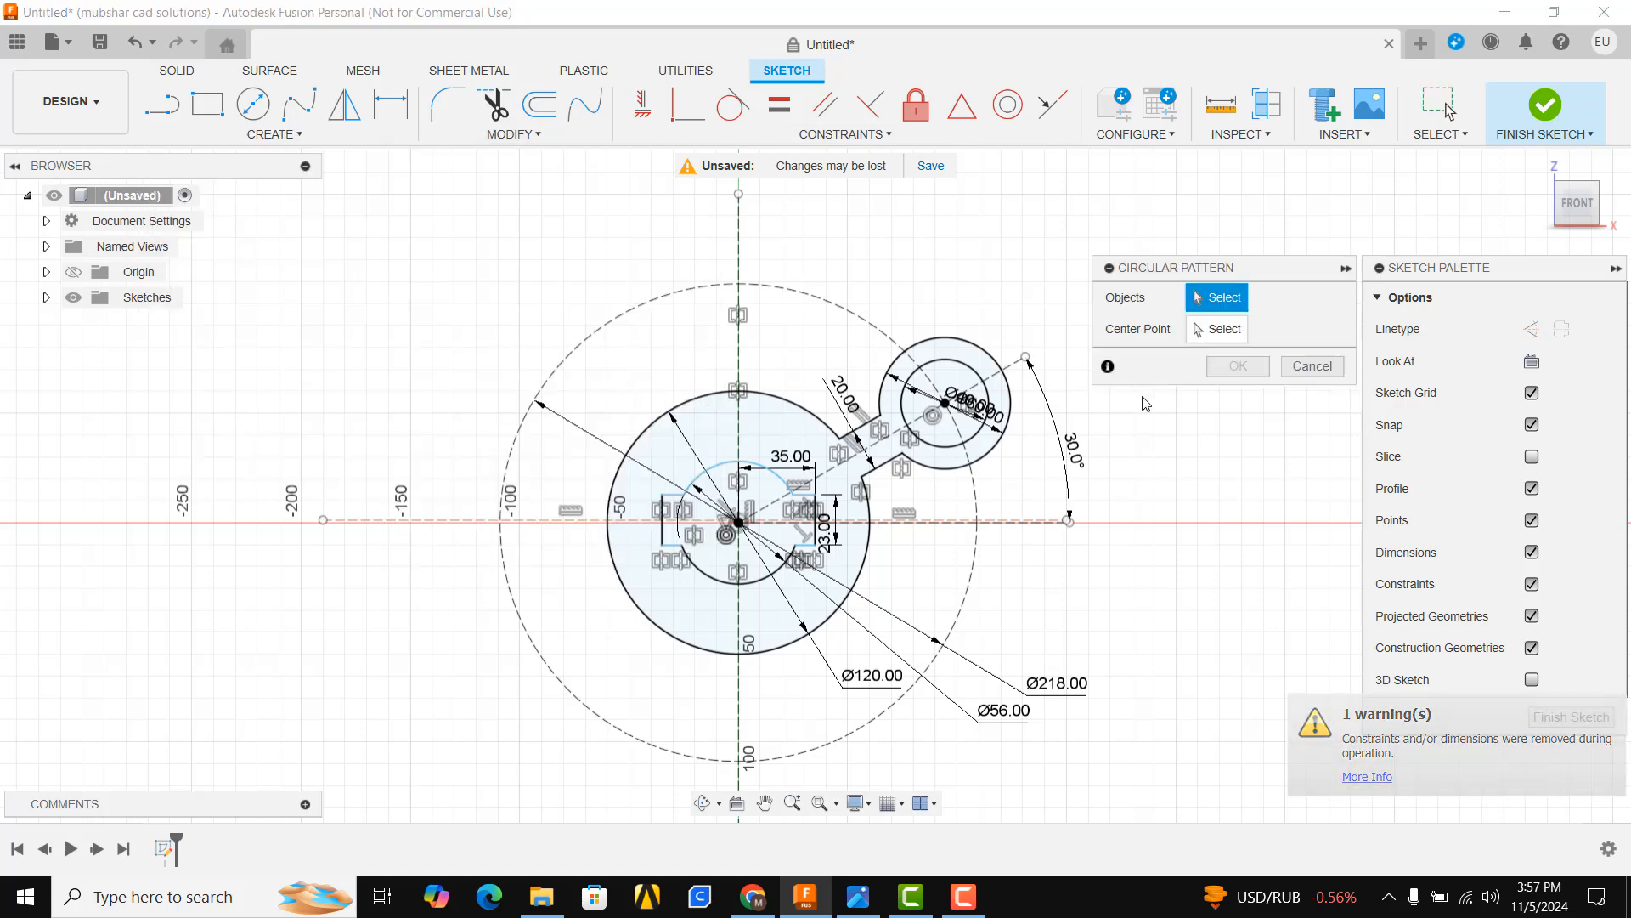
scroll(942, 435, "up", 5)
left_click(718, 400)
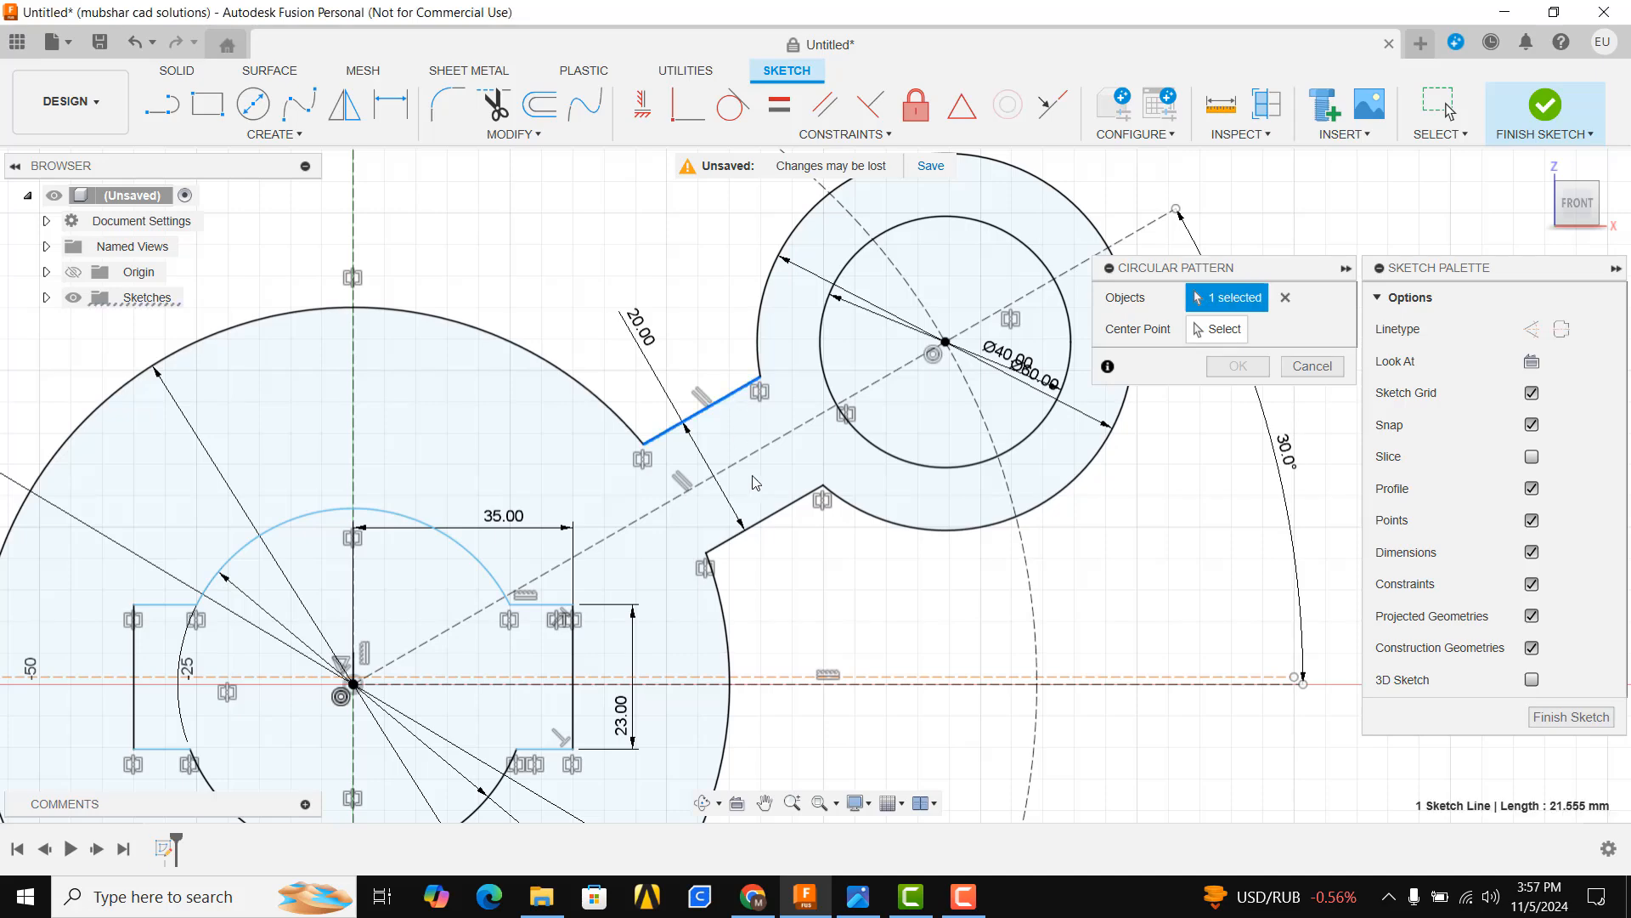
left_click(775, 522)
left_click(873, 518)
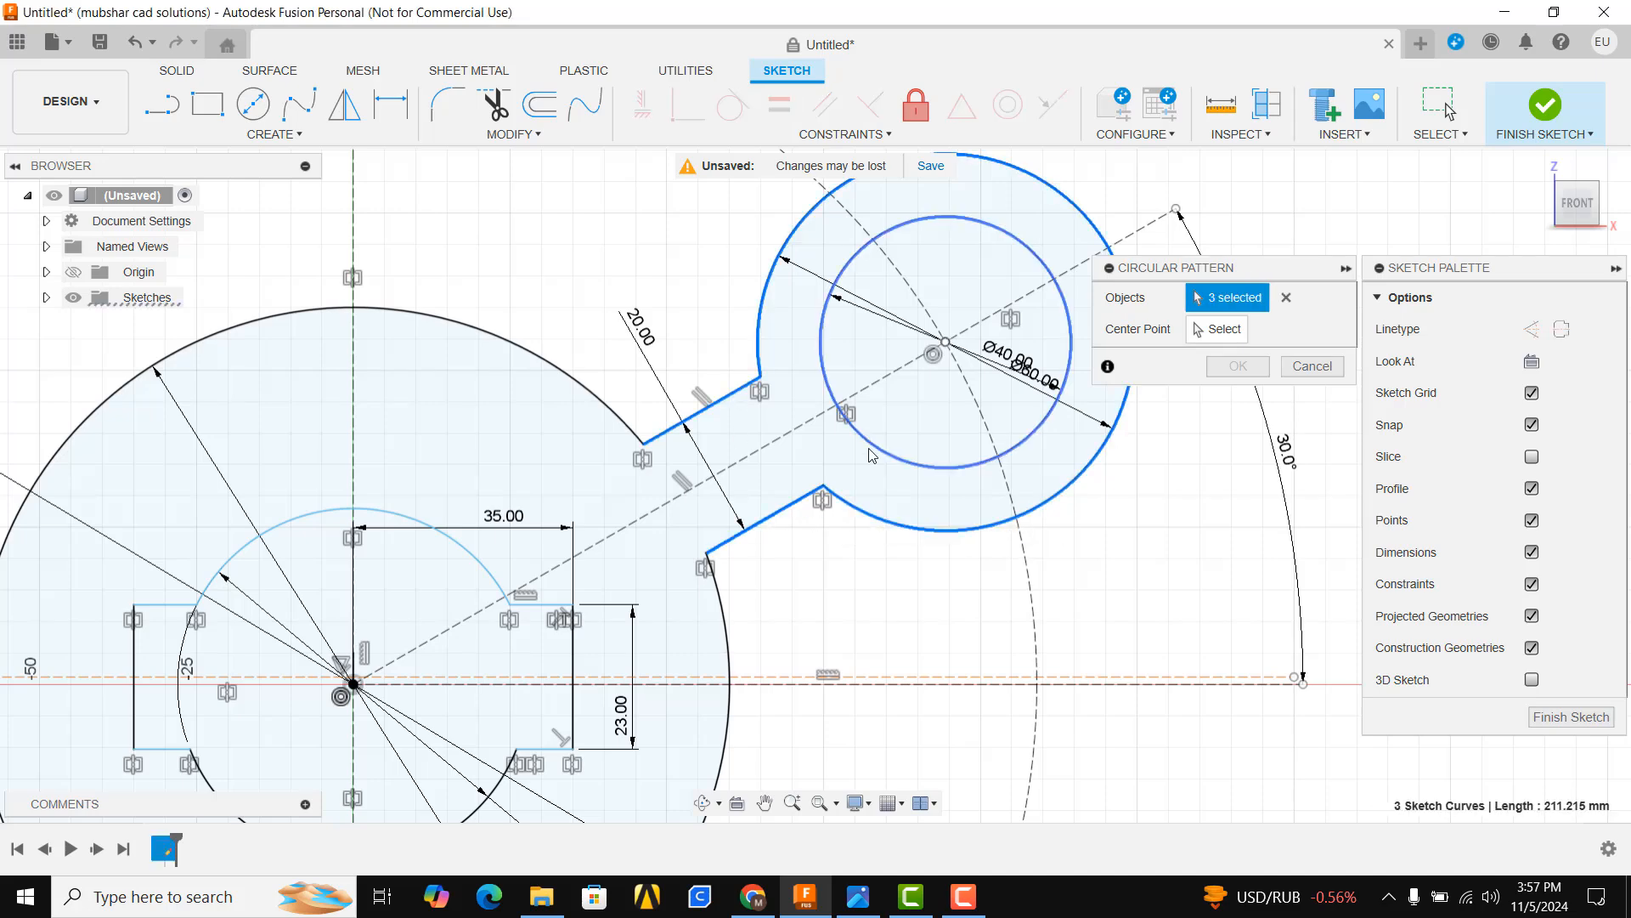
left_click(875, 447)
scroll(877, 270, "down", 3)
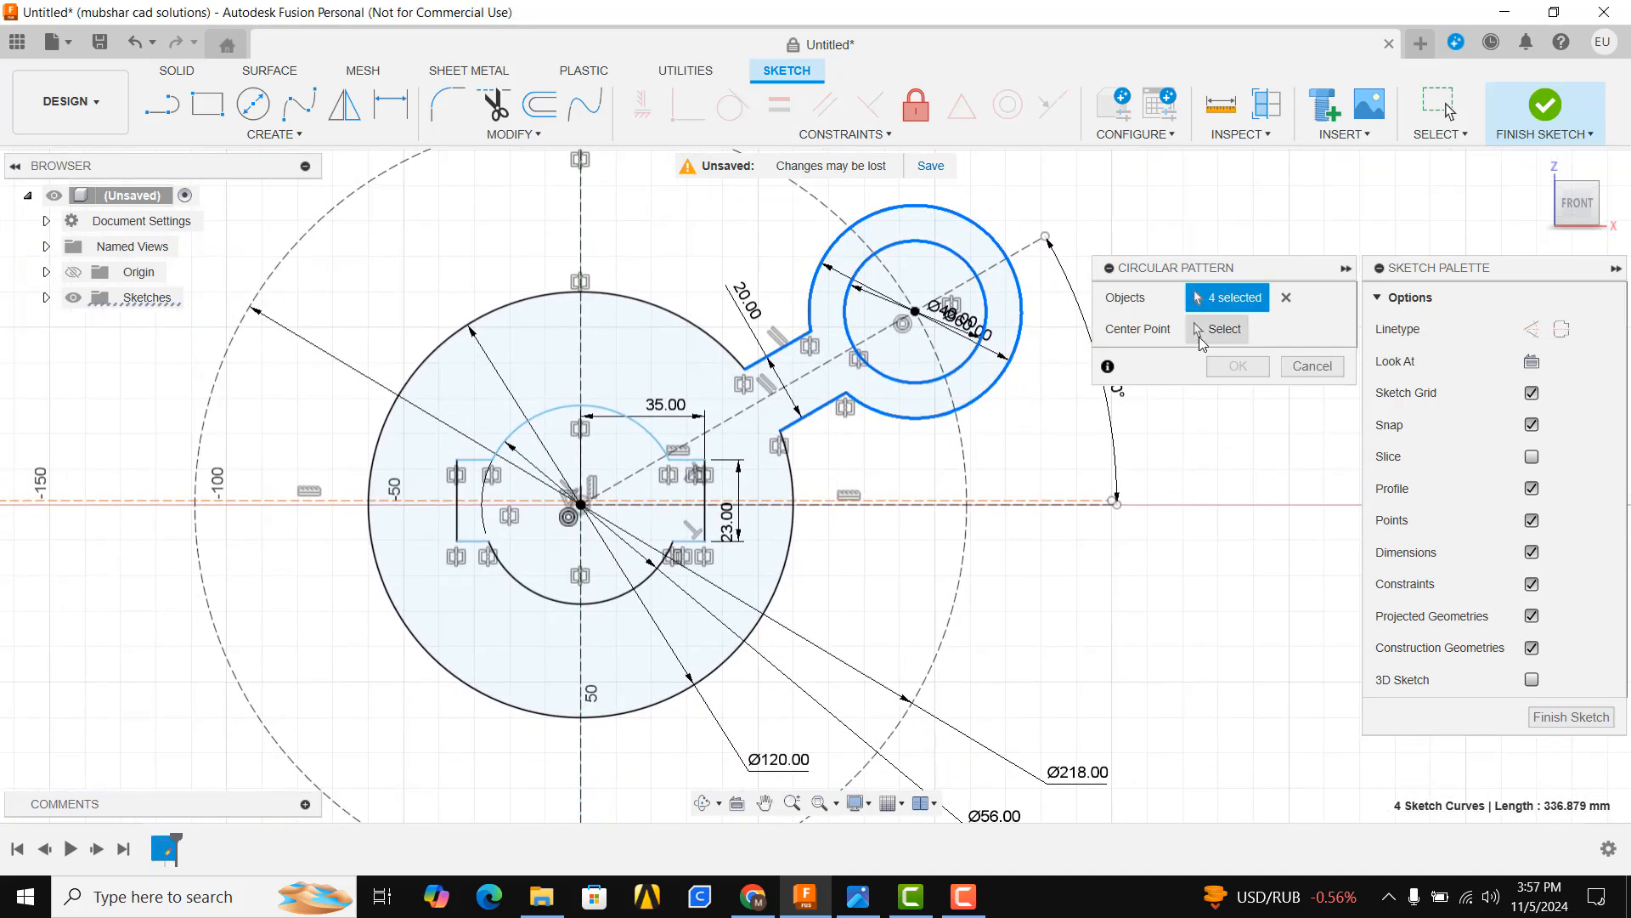
left_click(1217, 329)
left_click(581, 505)
scroll(510, 510, "down", 3)
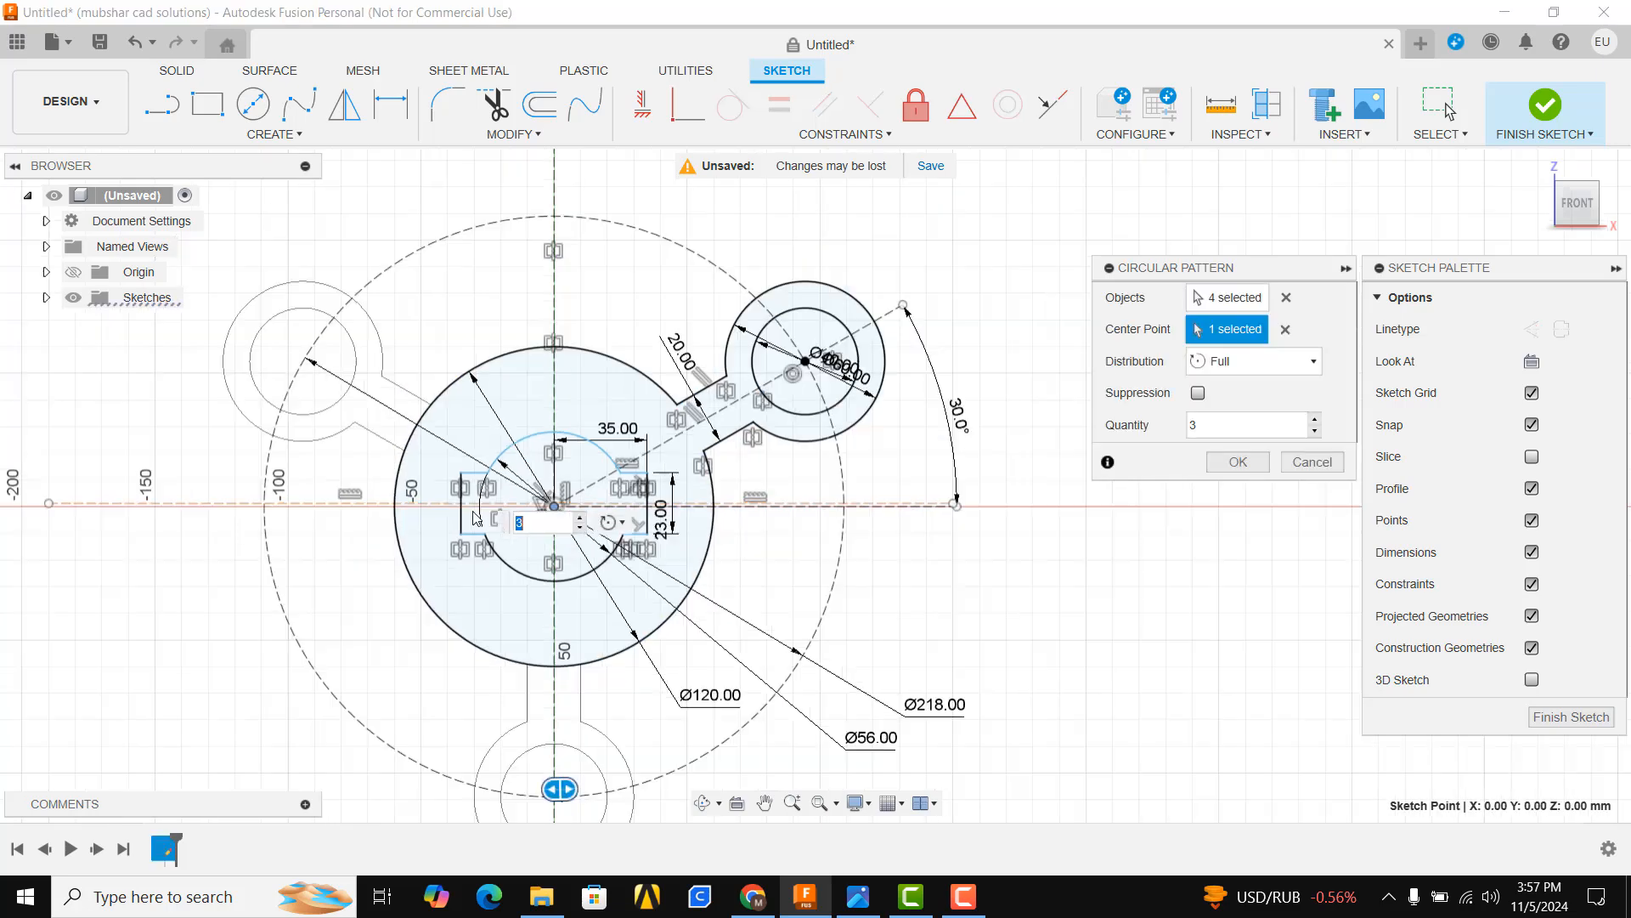
key("alt+Tab")
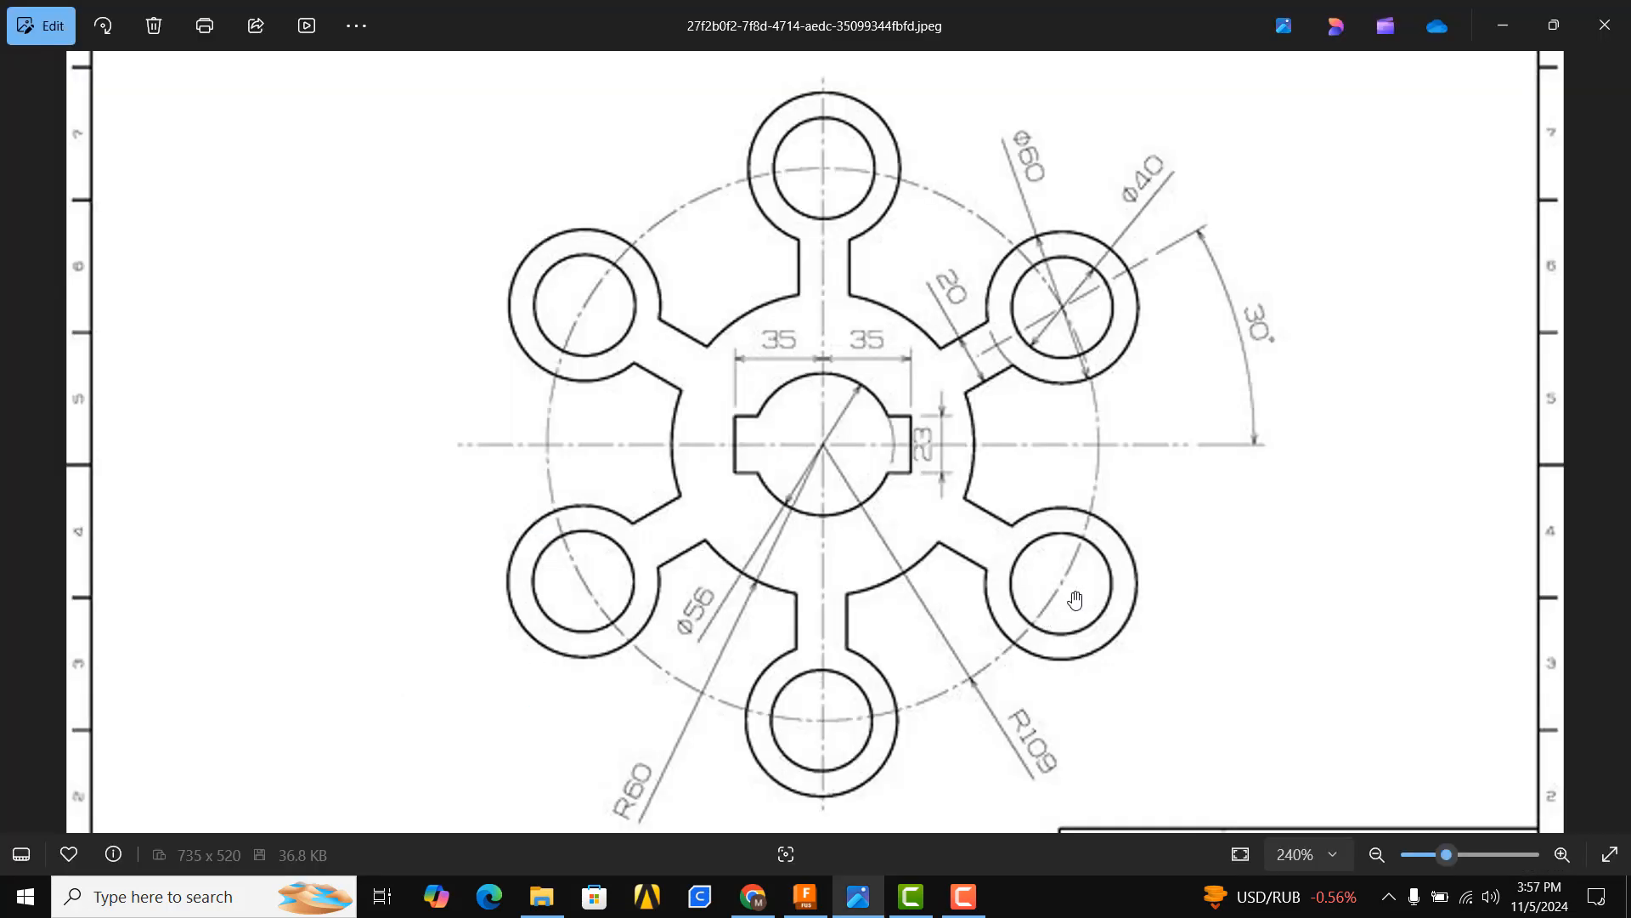
left_click(852, 912)
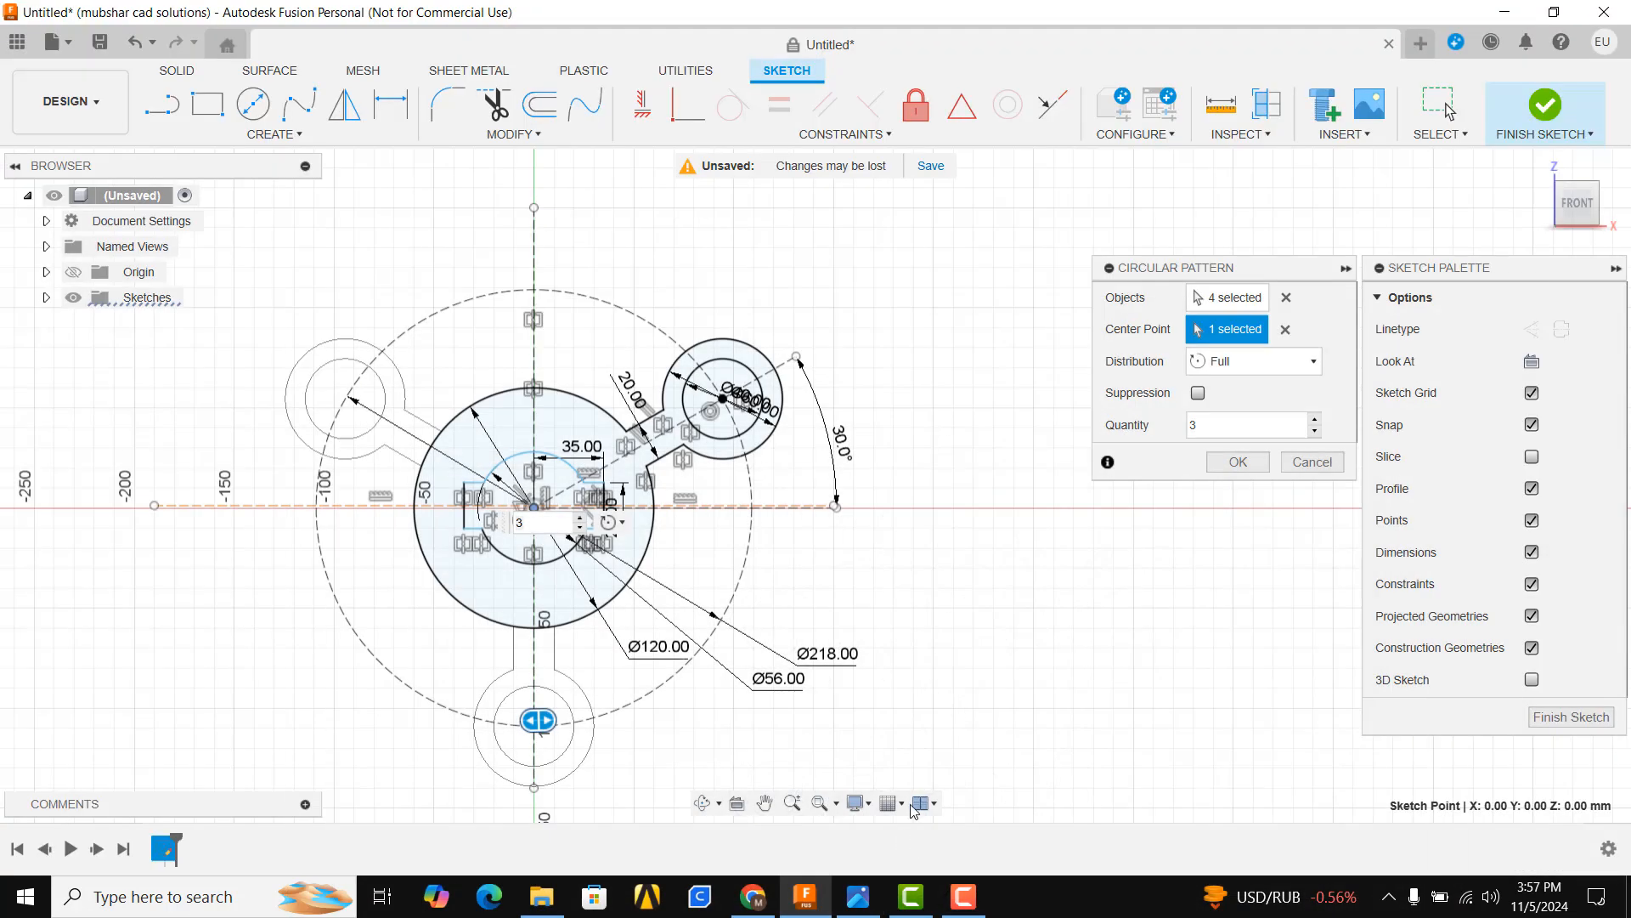
left_click(1316, 420)
left_click(1316, 420)
left_click(1315, 420)
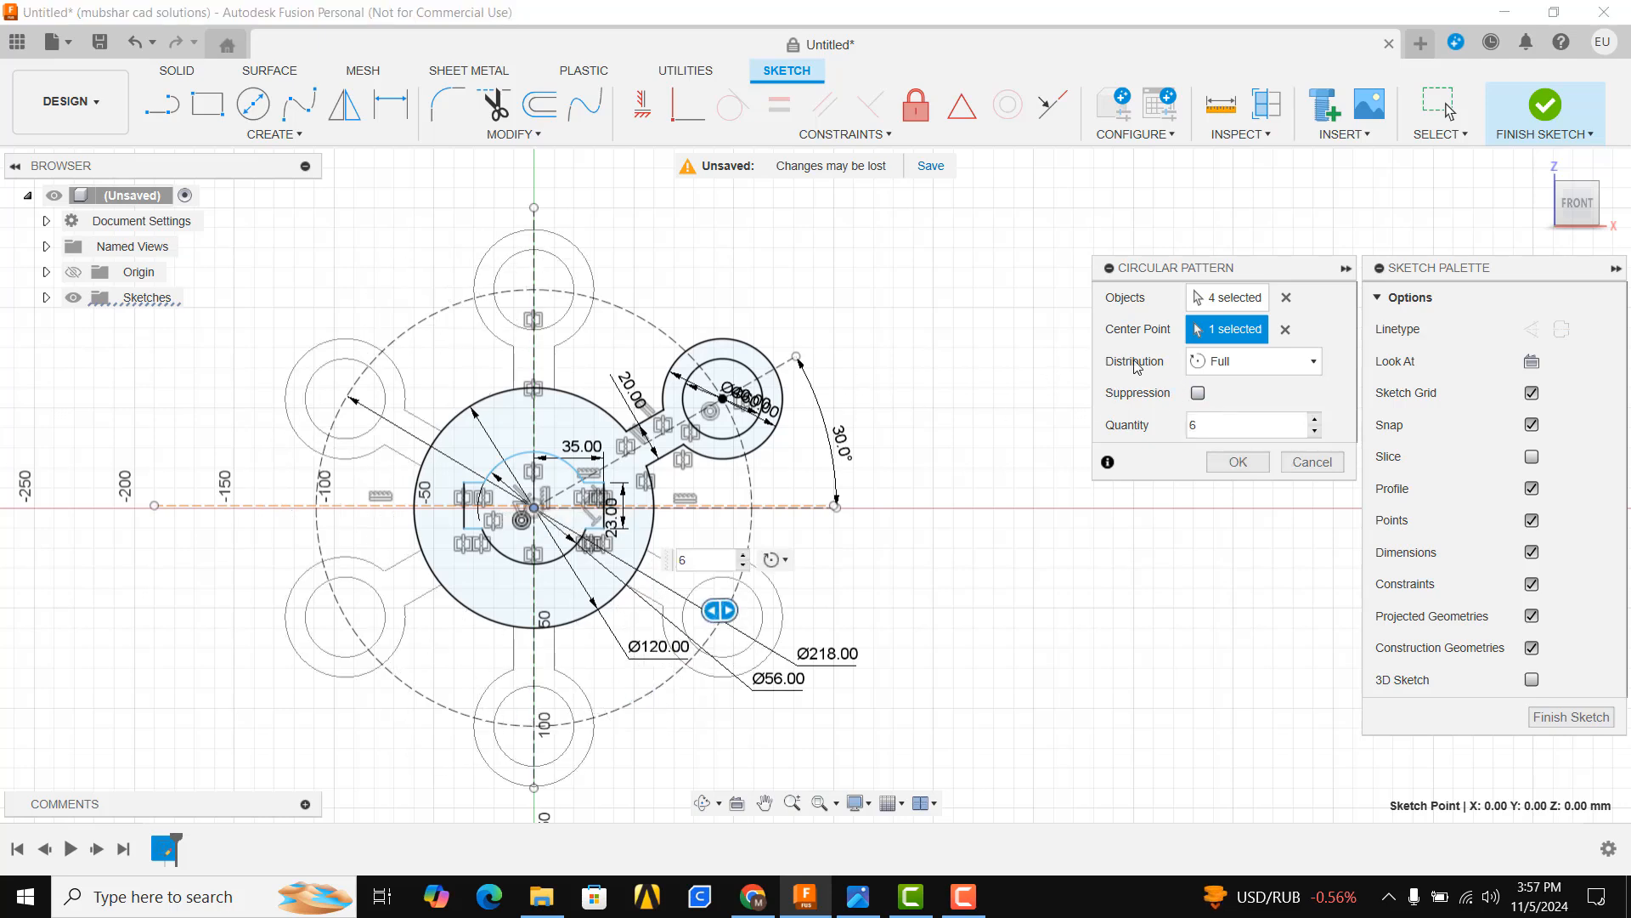
left_click(1238, 461)
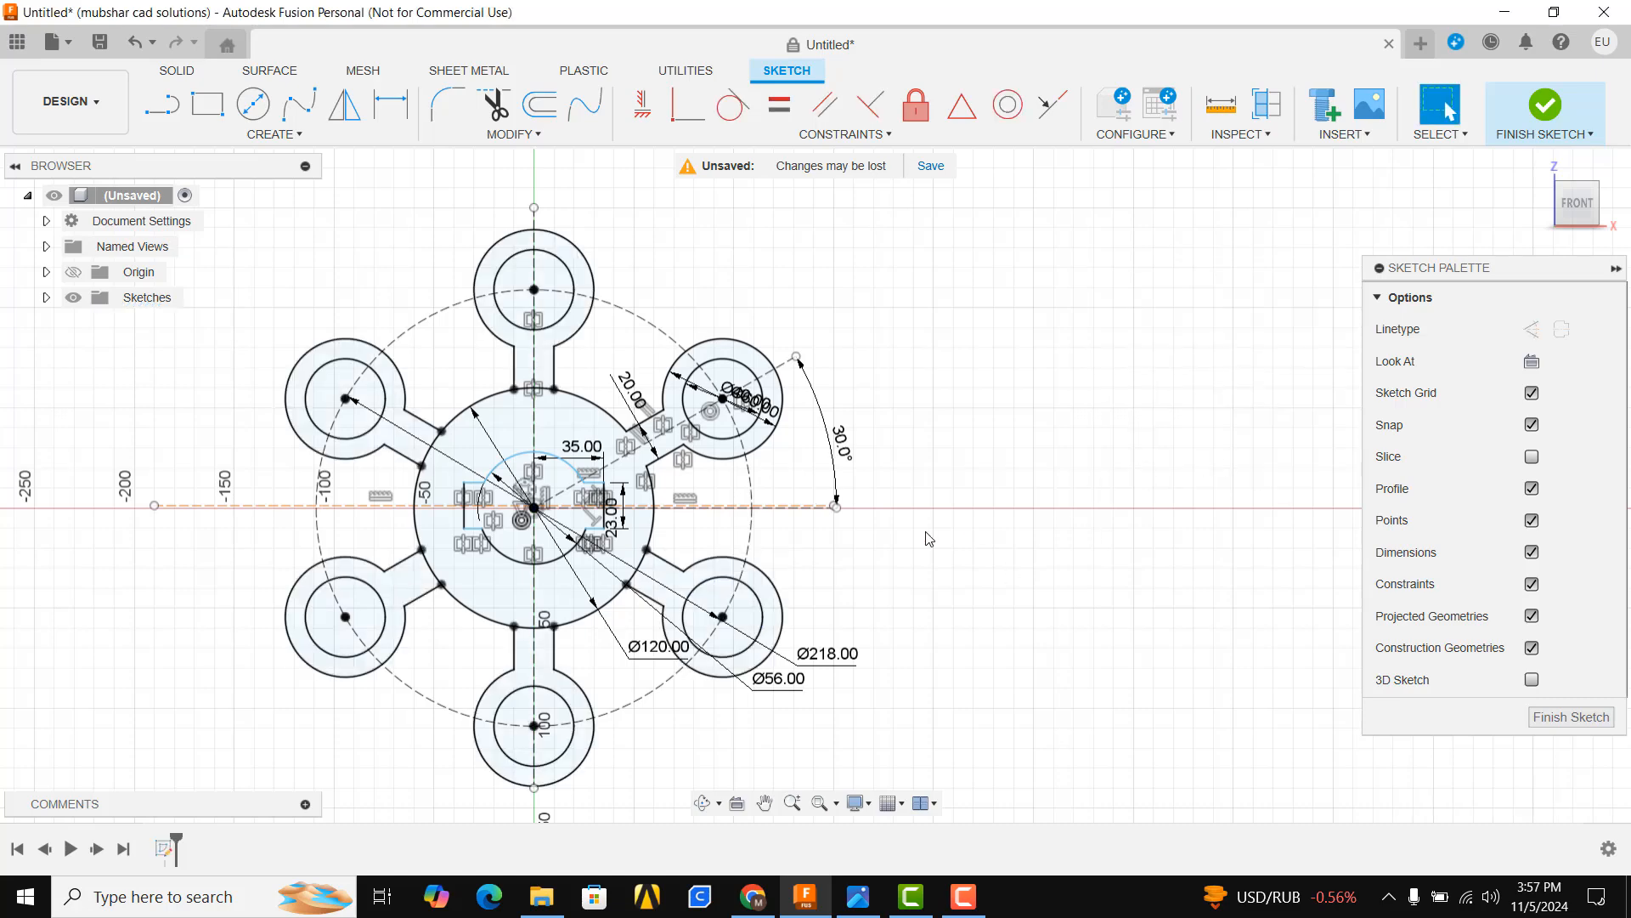
Trim the 120 mm circle's arcs between the arm lines of each patterned lobe
scroll(926, 540, "down", 4)
scroll(787, 332, "up", 8)
scroll(787, 331, "up", 3)
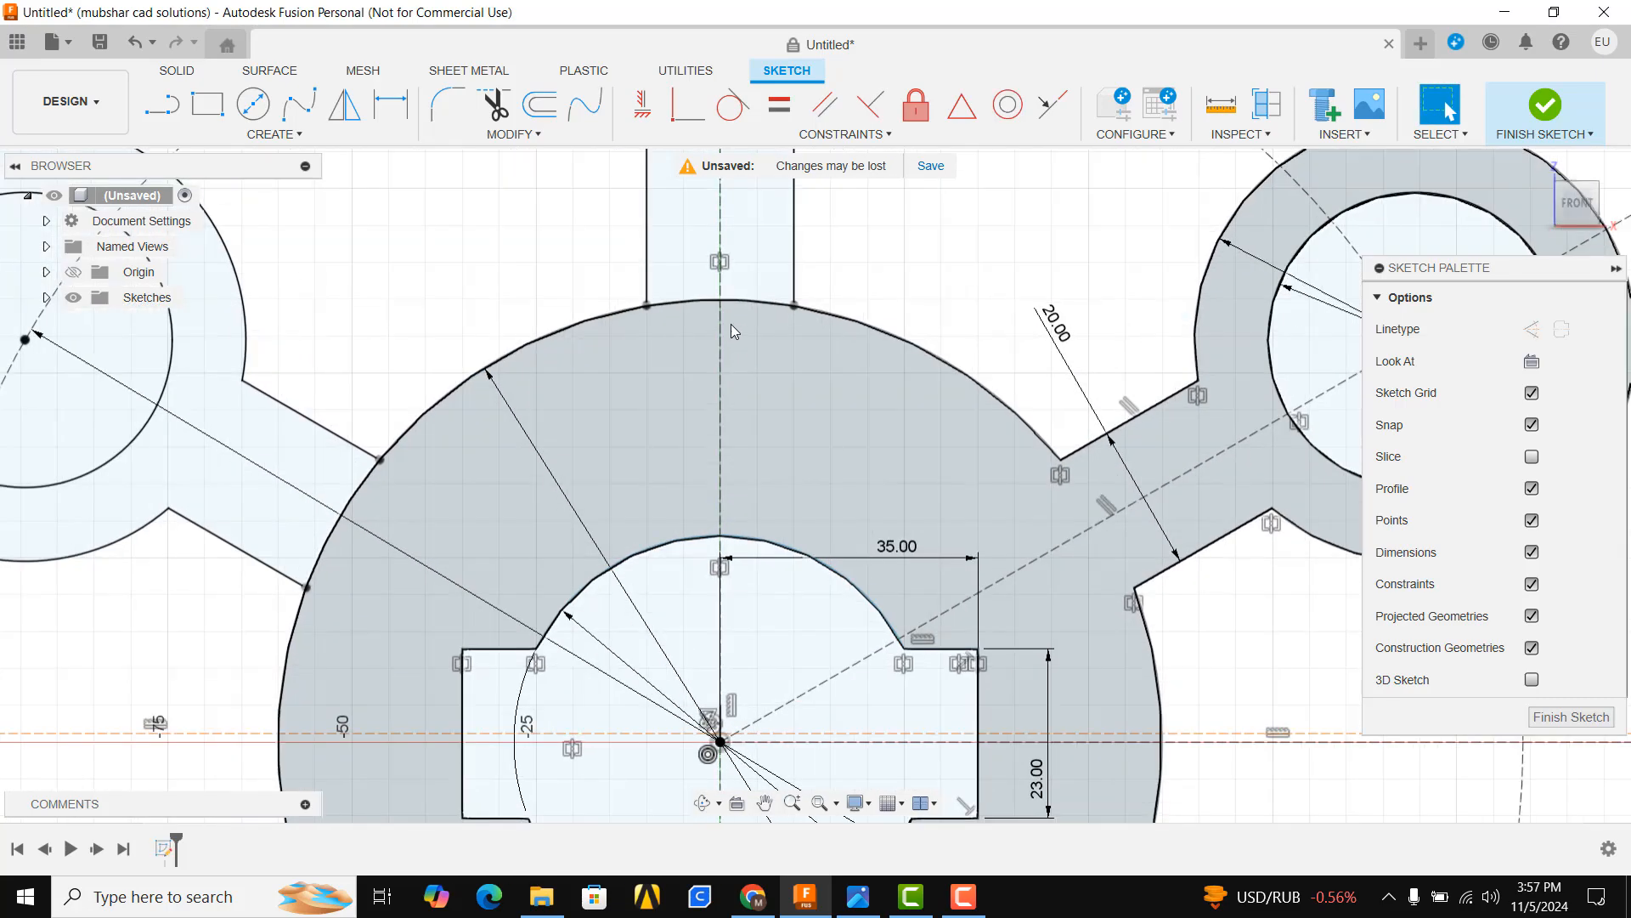
key("t")
left_click(702, 304)
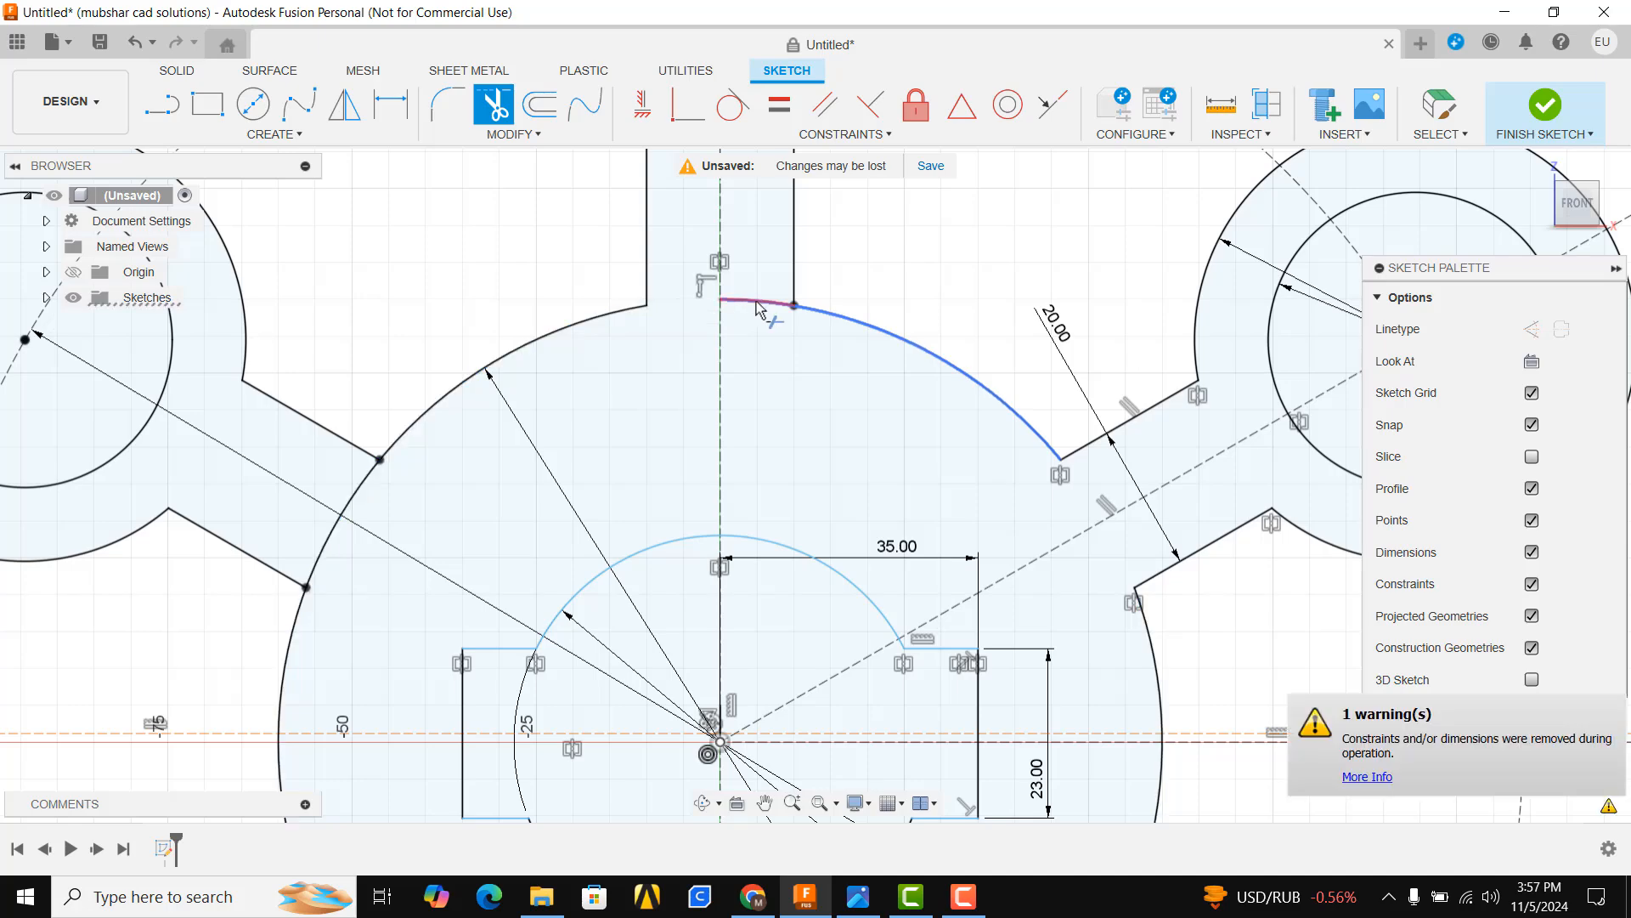
scroll(594, 348, "down", 3)
scroll(582, 357, "up", 2)
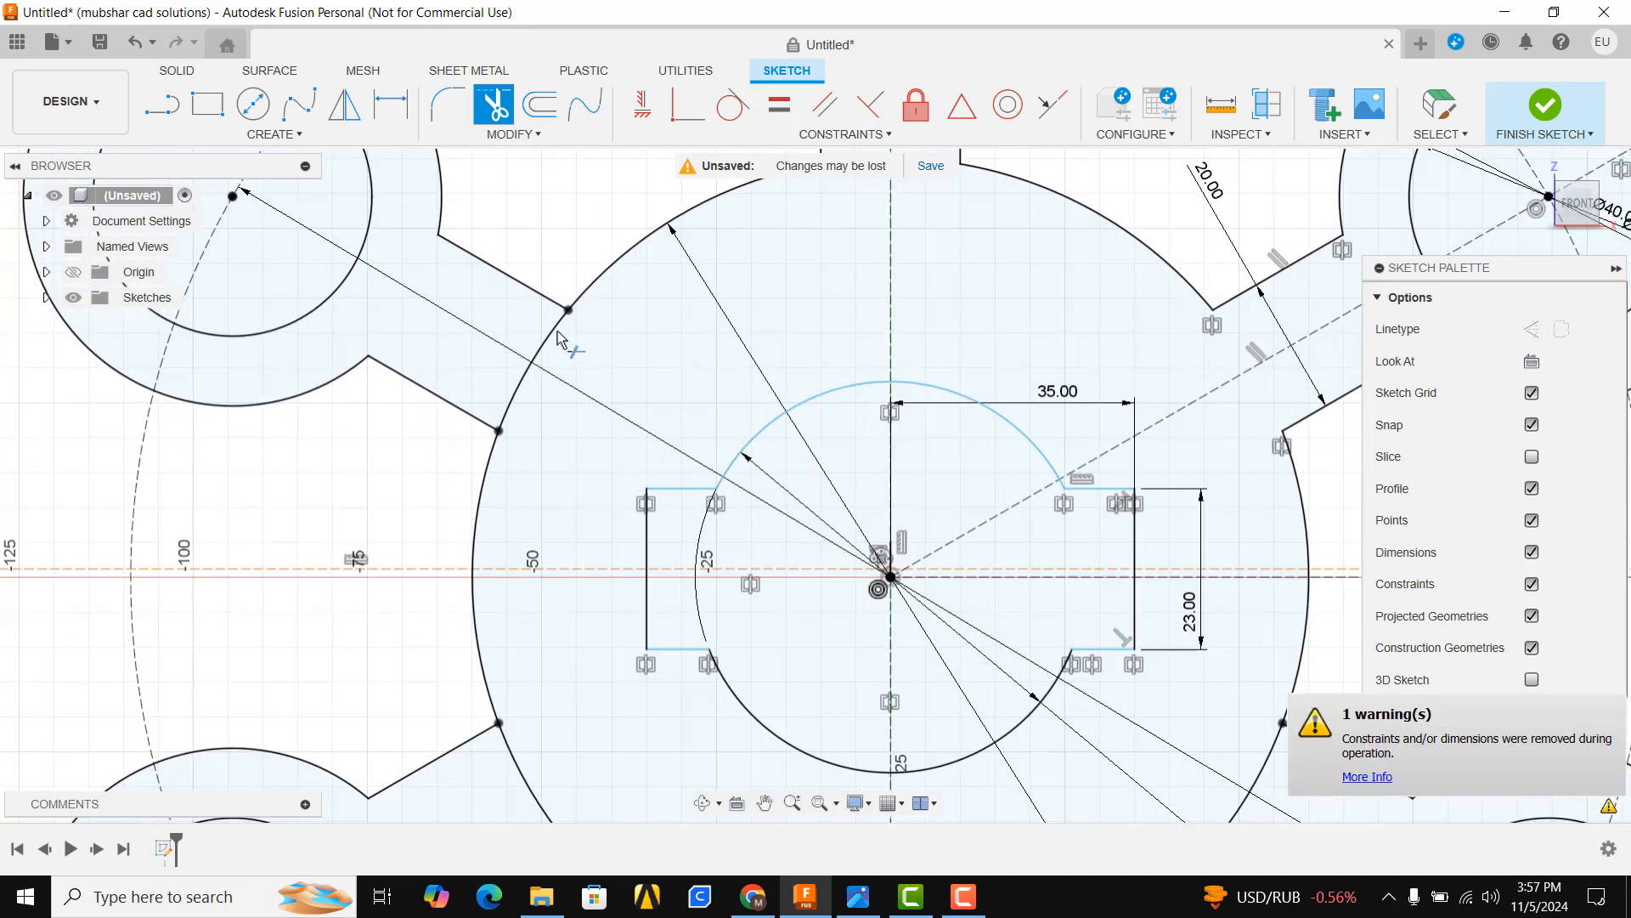
left_click(552, 344)
scroll(646, 510, "down", 3)
scroll(560, 680, "up", 1)
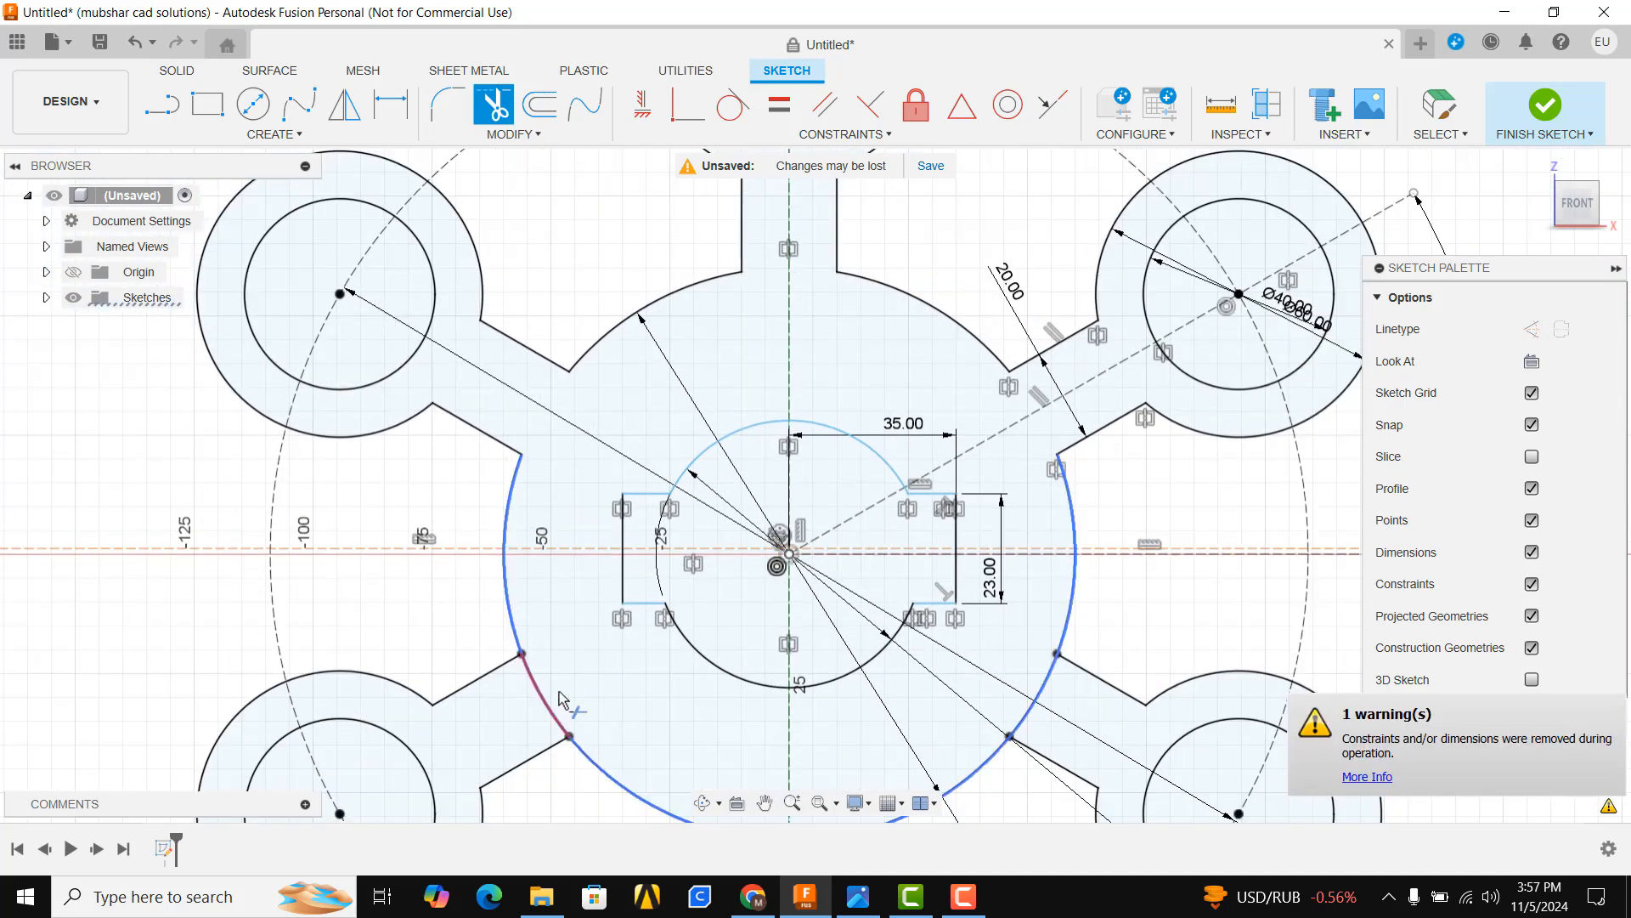
left_click(552, 695)
scroll(594, 654, "down", 1)
middle_click_drag(771, 782, 680, 451)
scroll(685, 460, "up", 3)
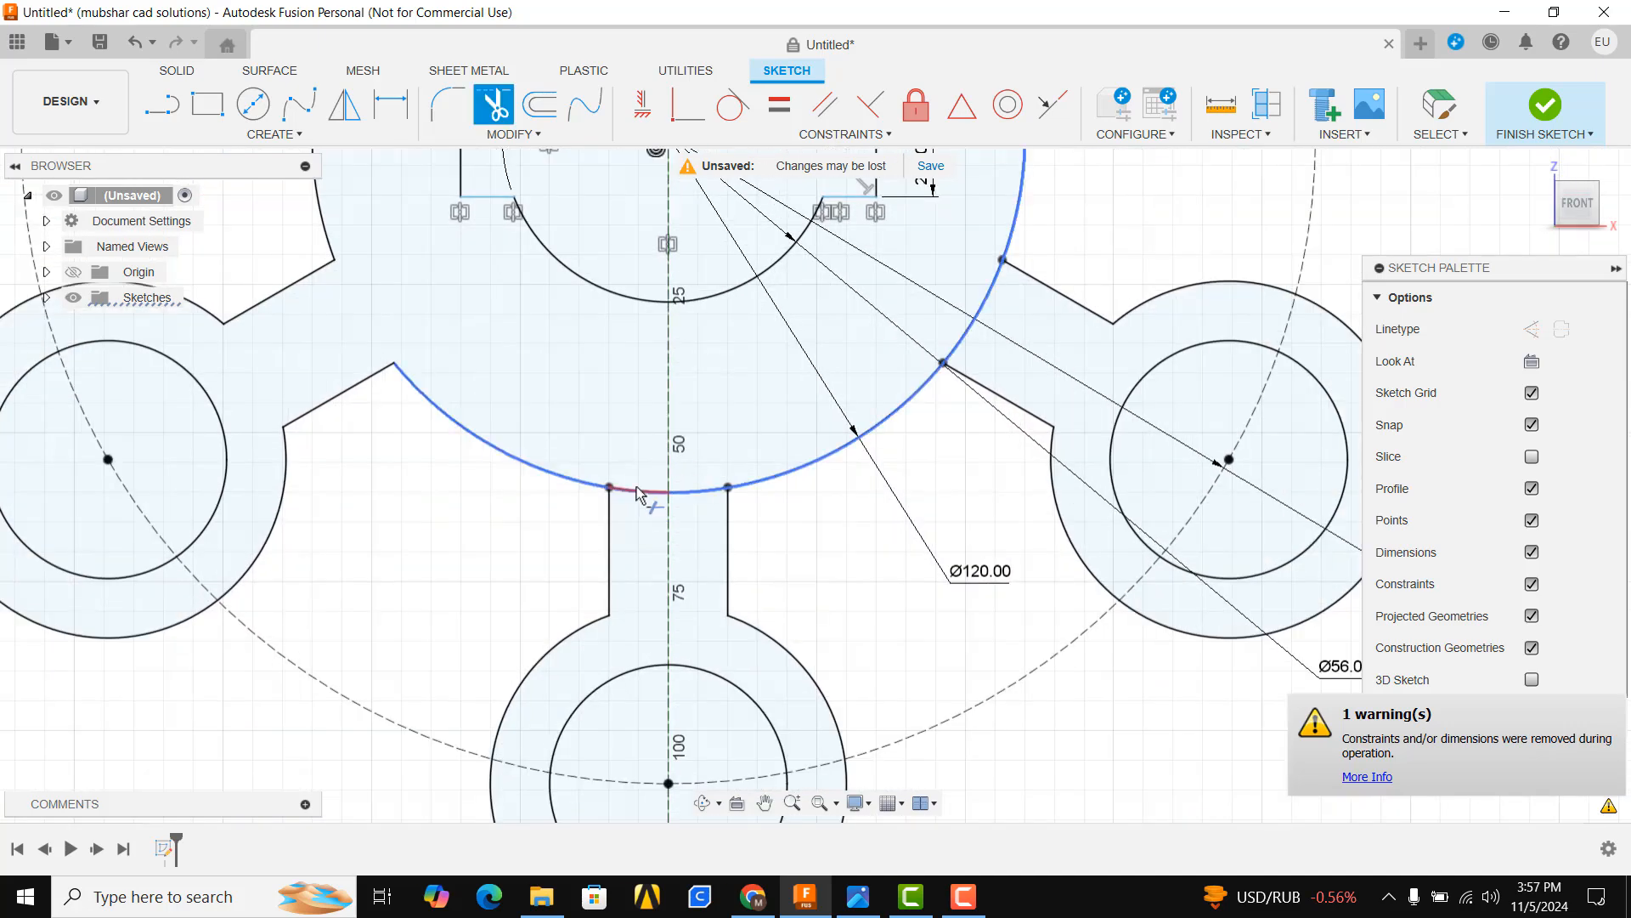
left_click(639, 493)
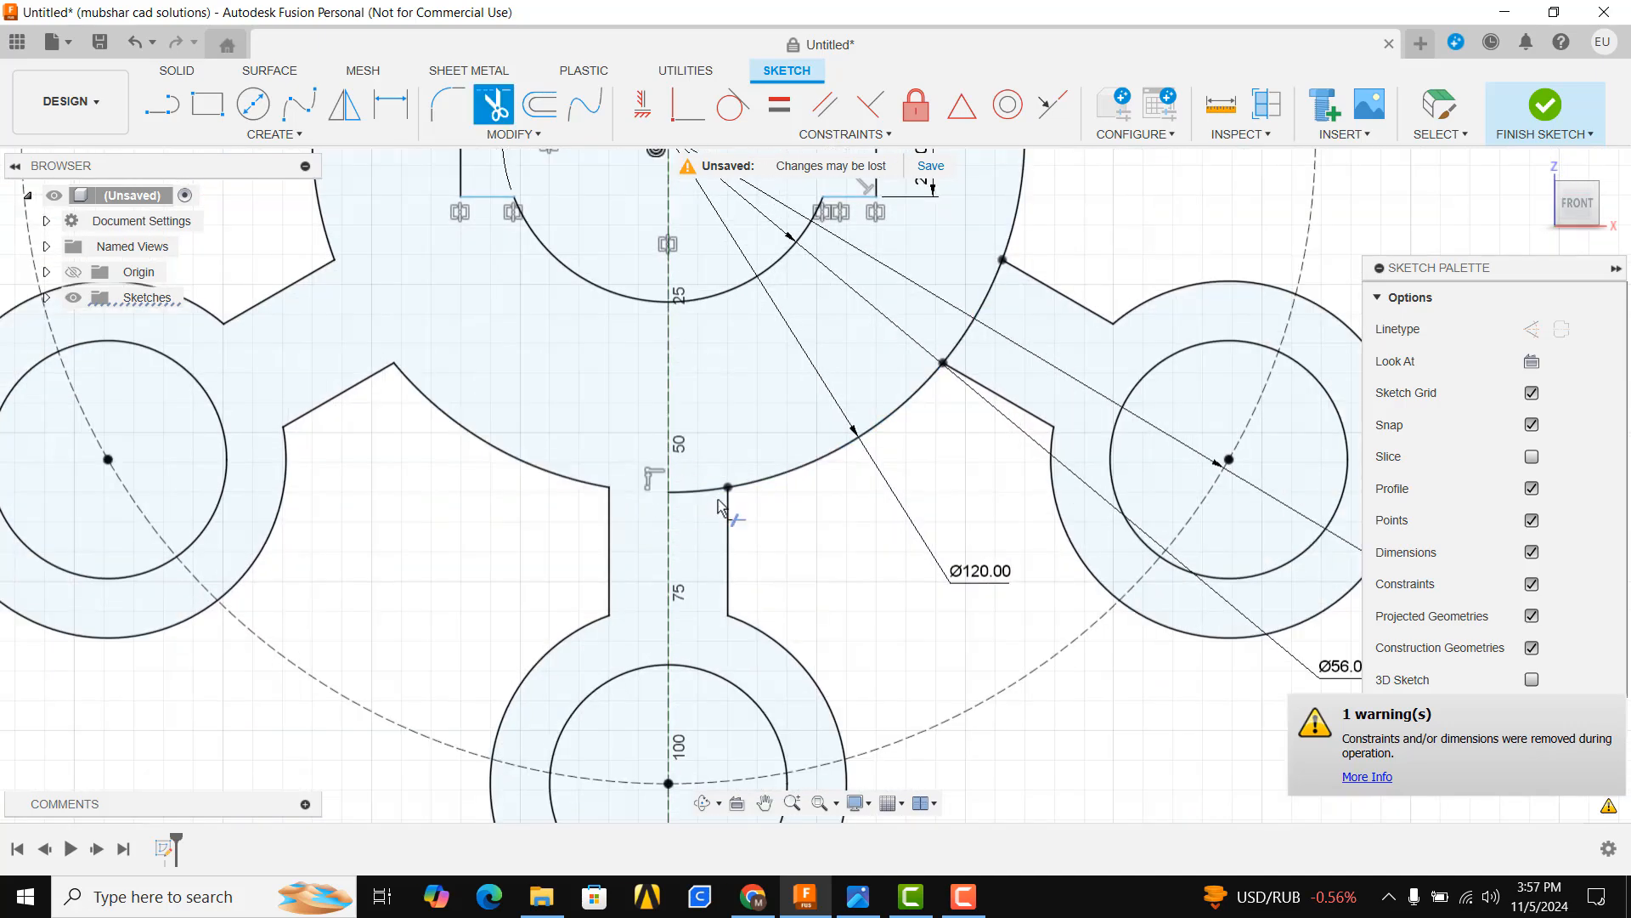
left_click(948, 347)
scroll(935, 383, "down", 5)
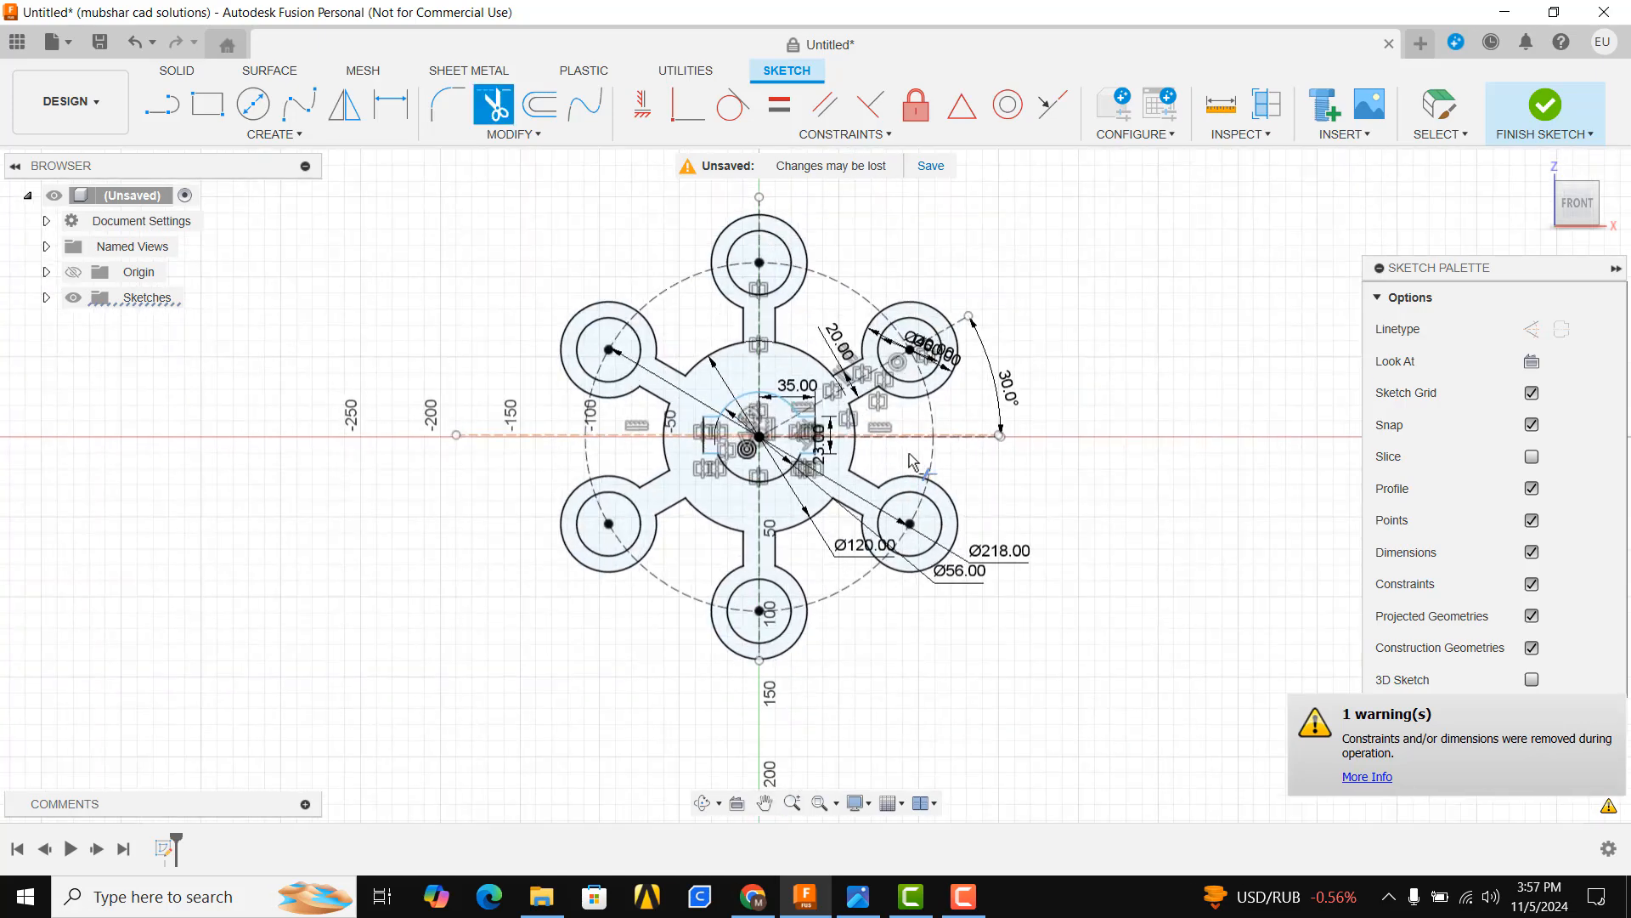
scroll(914, 459, "up", 2)
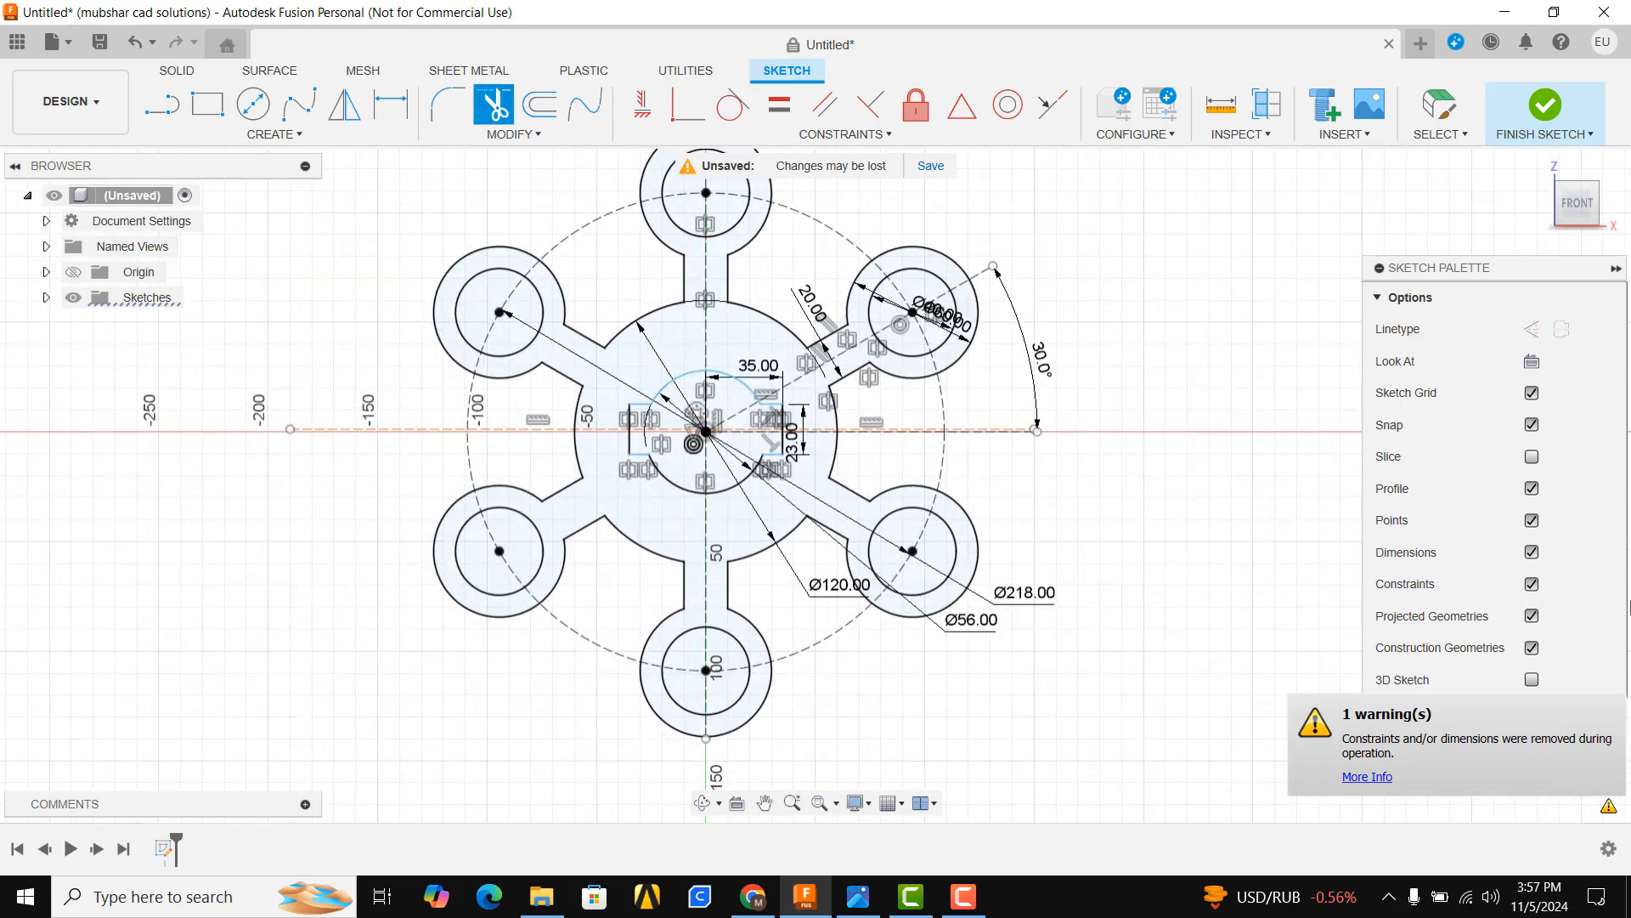
Hide constraints, dimensions and construction geometry in the sketch display
left_click(1532, 584)
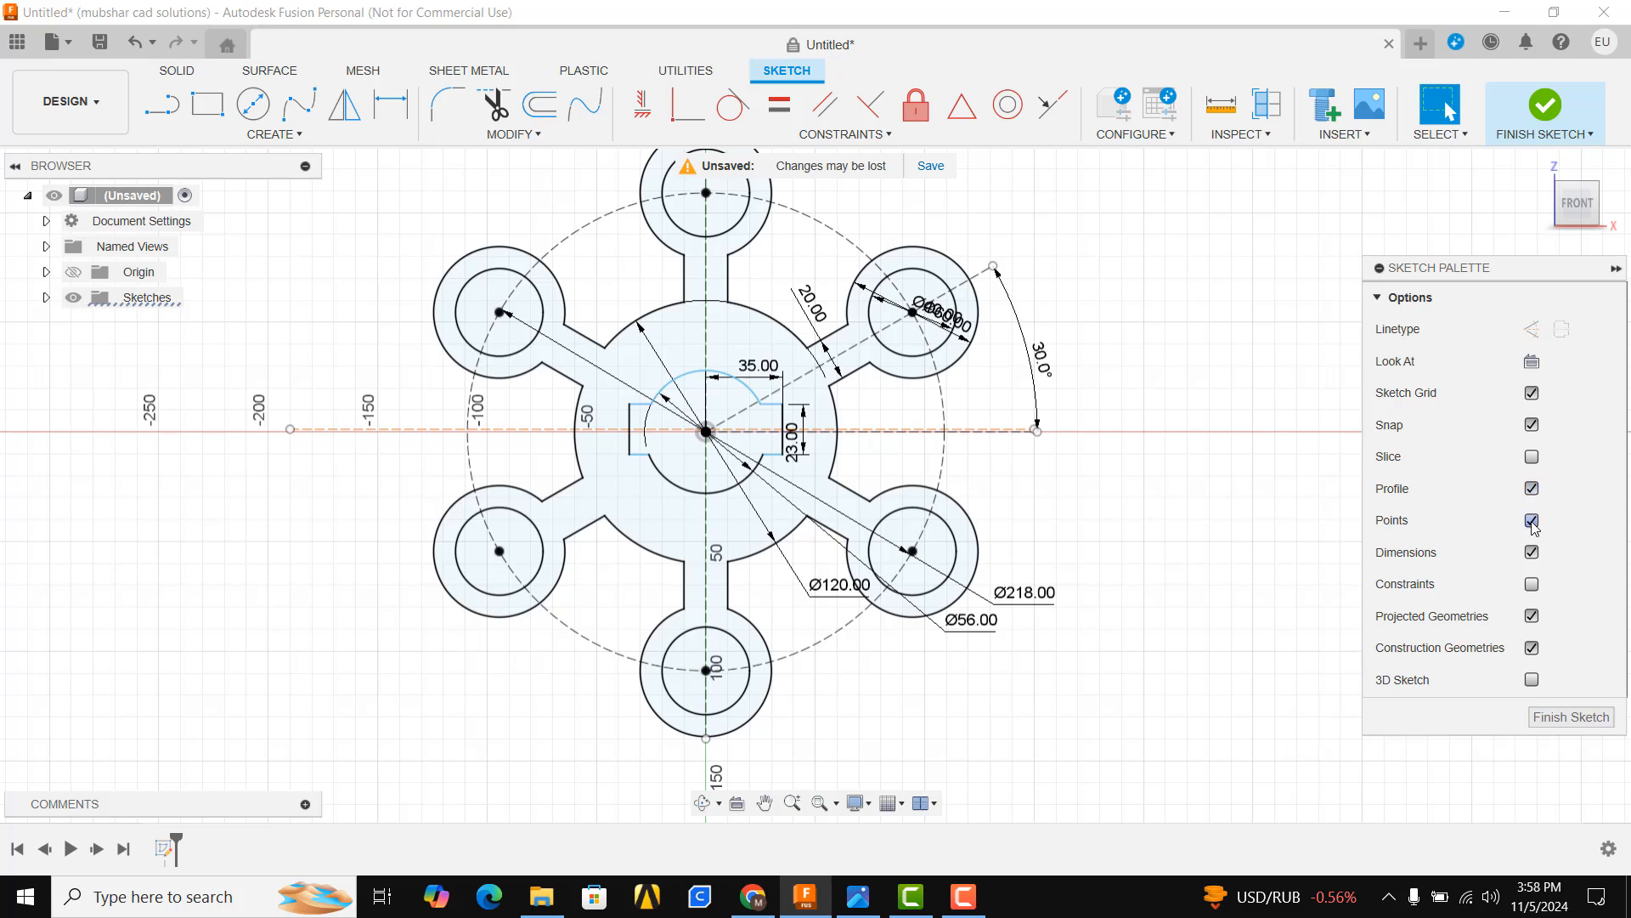
left_click(1532, 552)
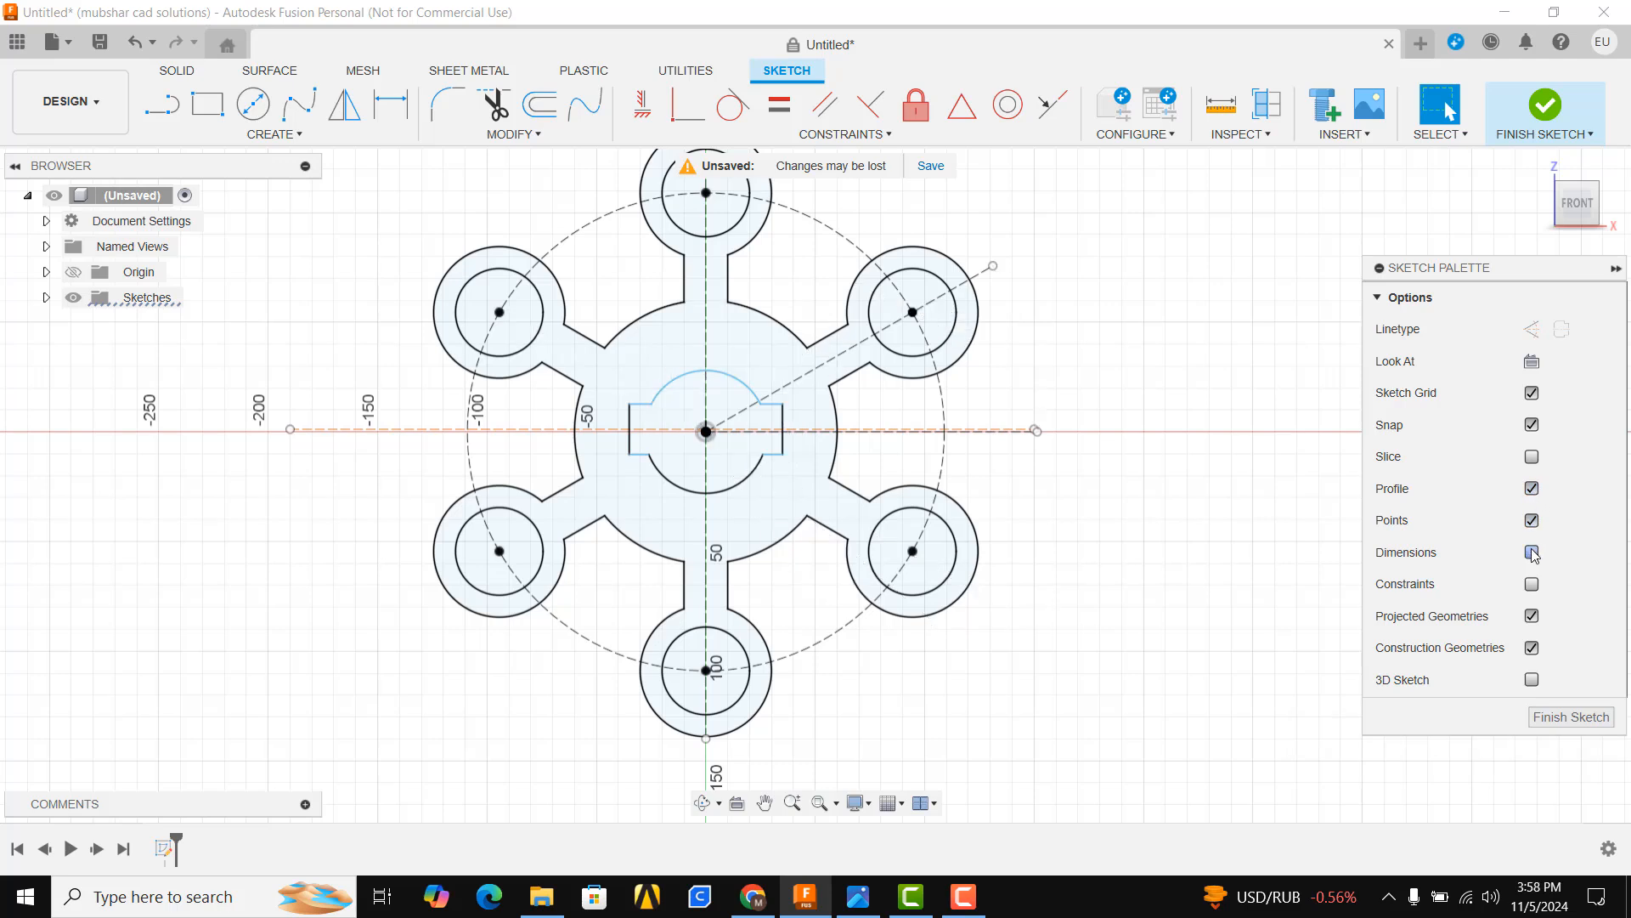
left_click(1532, 648)
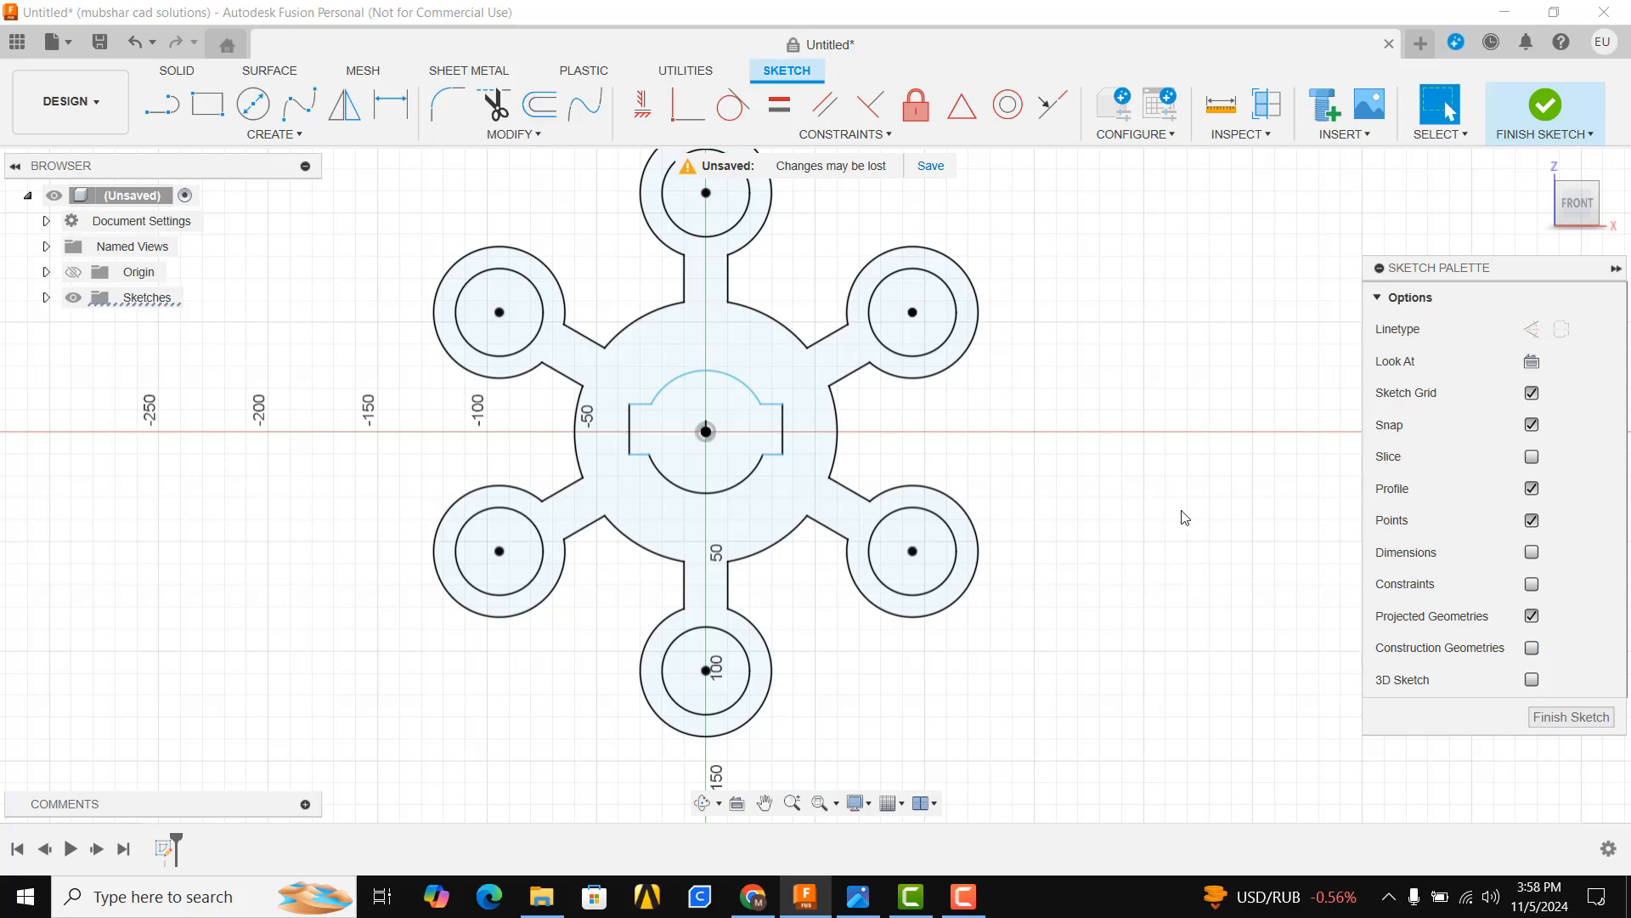
mouse_move(1005, 561)
middle_mouse_down("shift")
mouse_move(987, 441)
mouse_move(921, 509)
mouse_move(955, 488)
mouse_move(893, 448)
middle_mouse_up("shift")
scroll(894, 449, "up", 2)
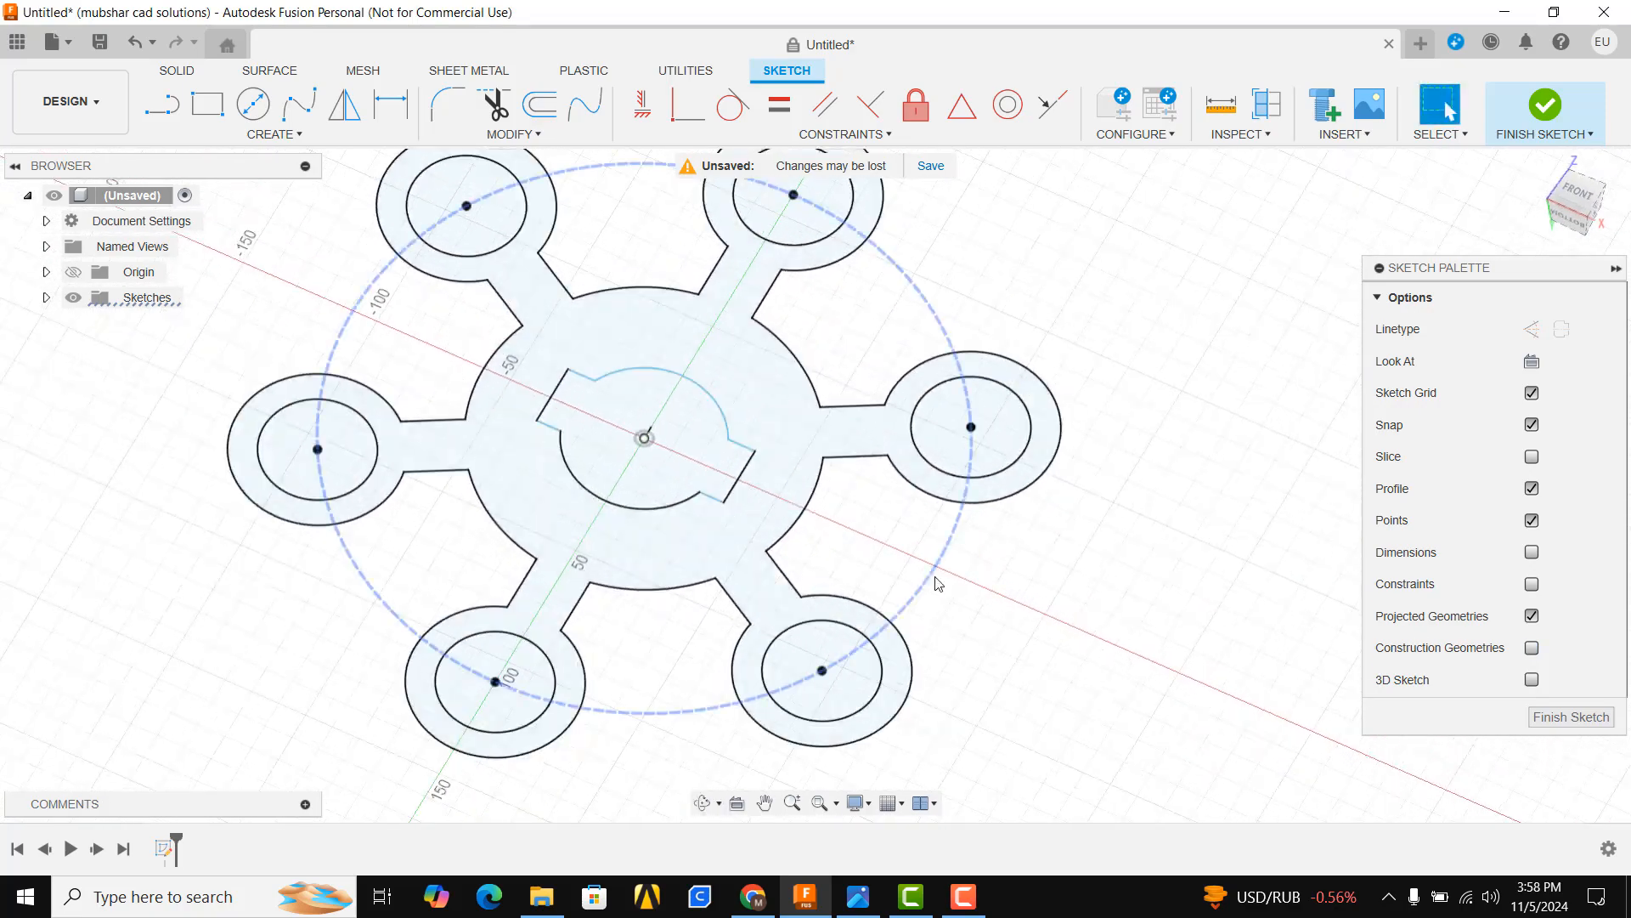
scroll(1049, 601, "down", 3)
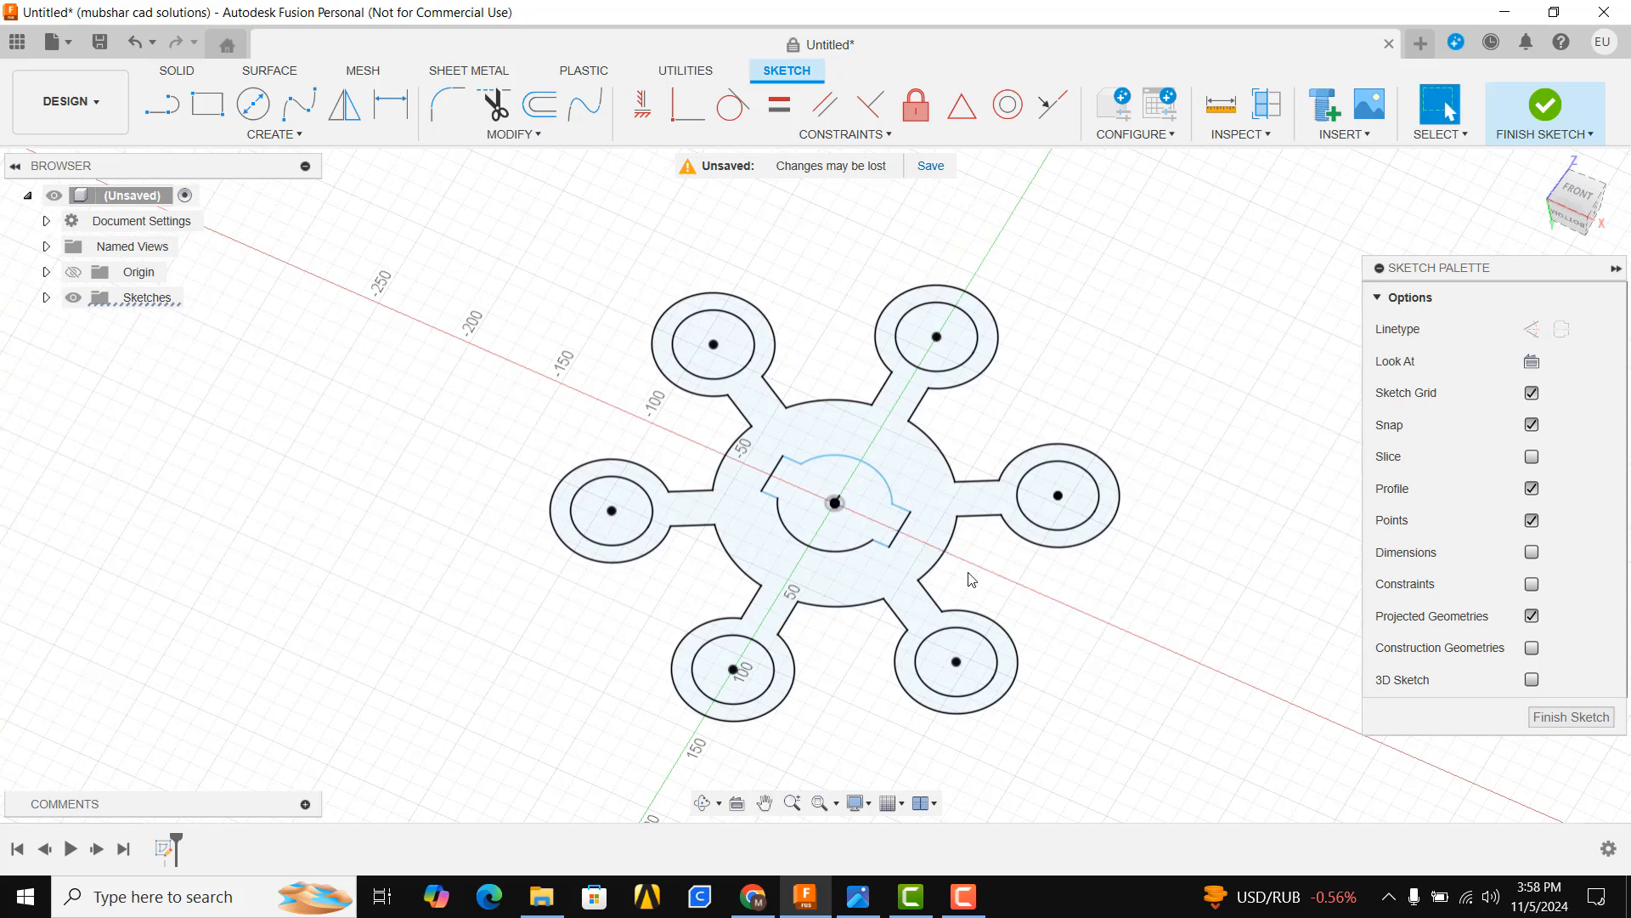